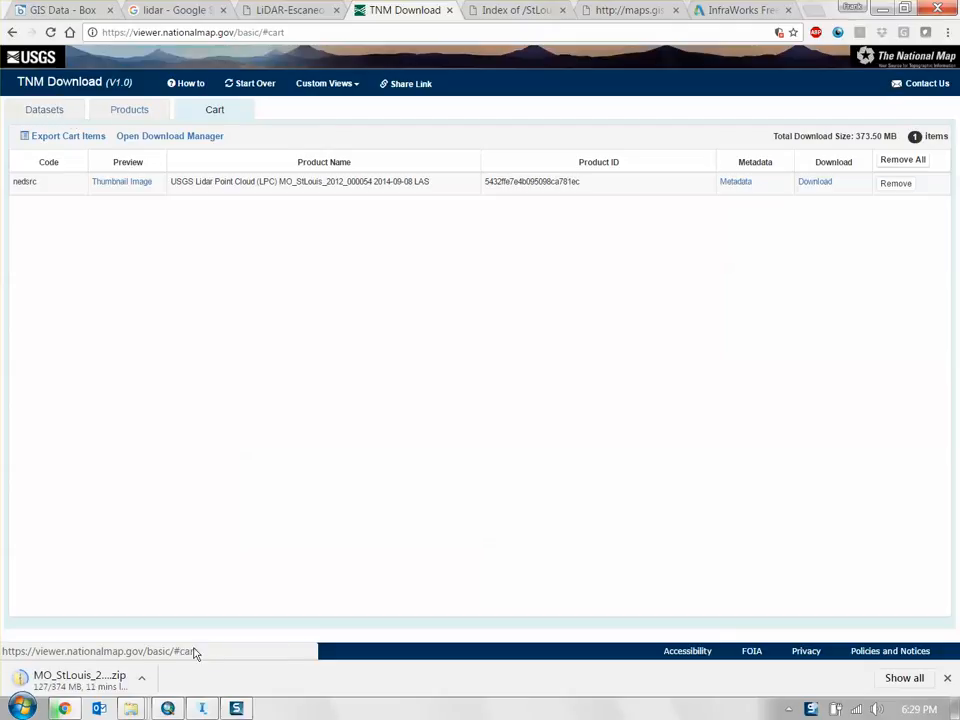
- Switch to ArcMap and browse to the Dropbox _Forum\GIS folder for data to add to the map
click(167, 708)
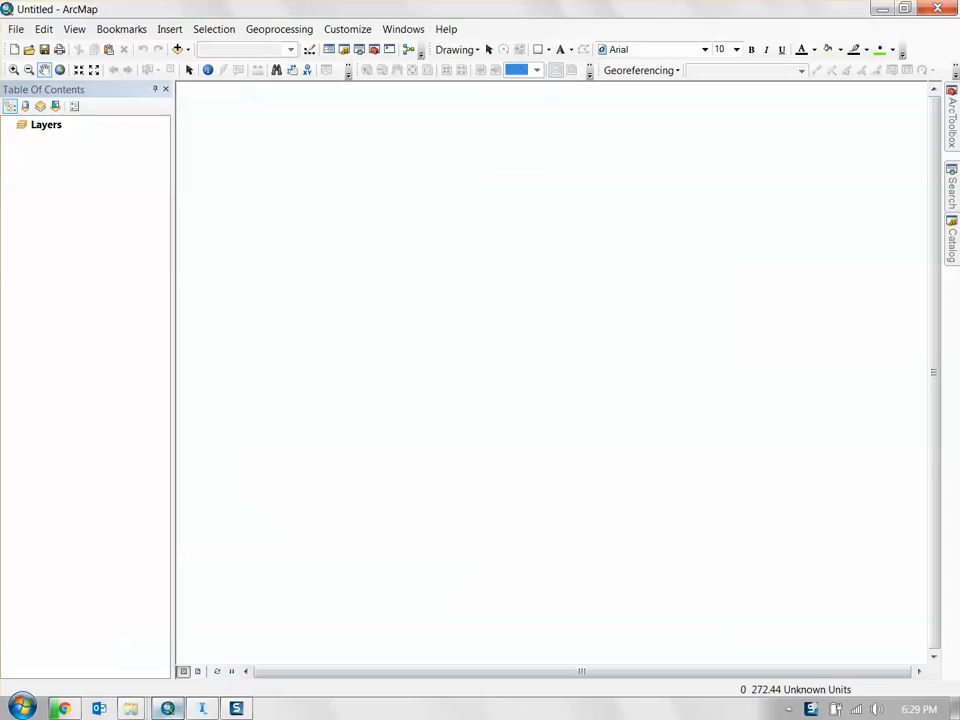
click(175, 49)
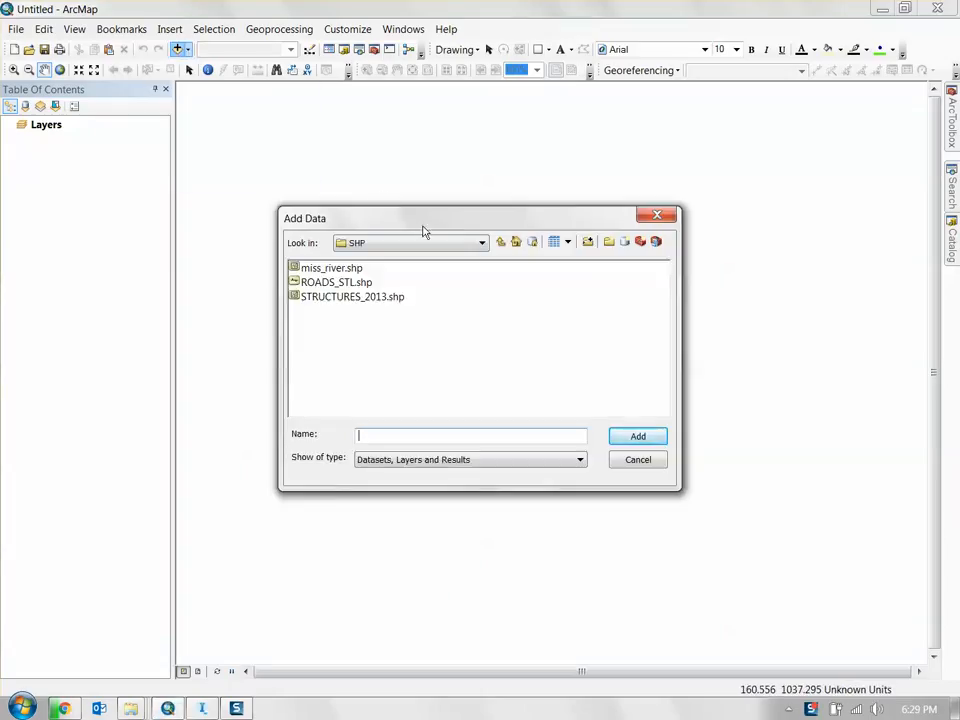
click(482, 244)
scroll(480, 252, up, 1)
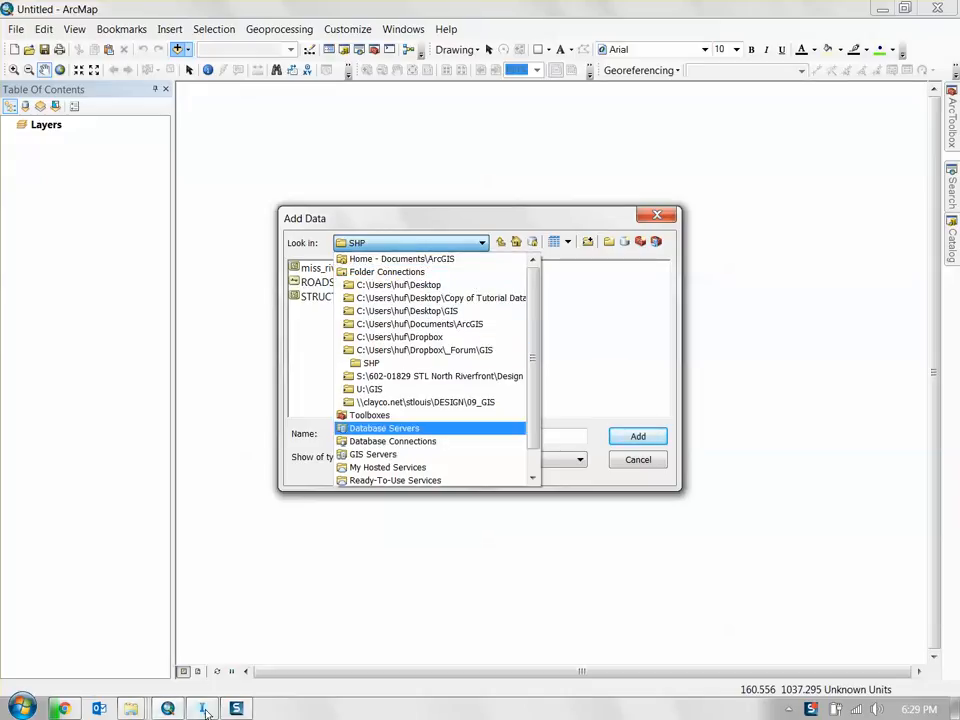
mouse_move(202, 710)
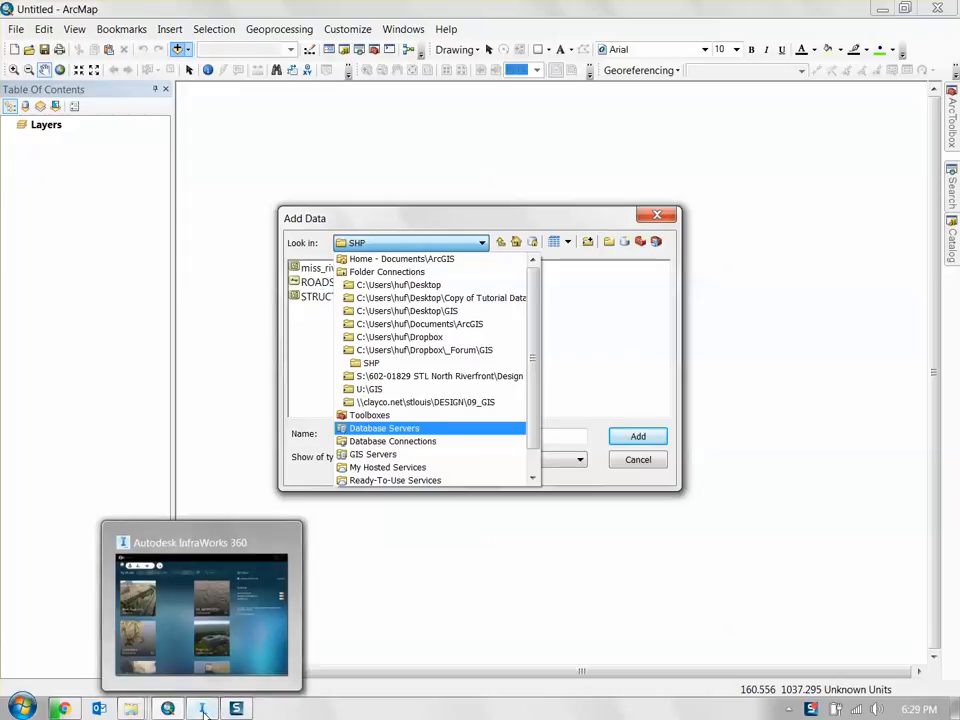
mouse_move(236, 708)
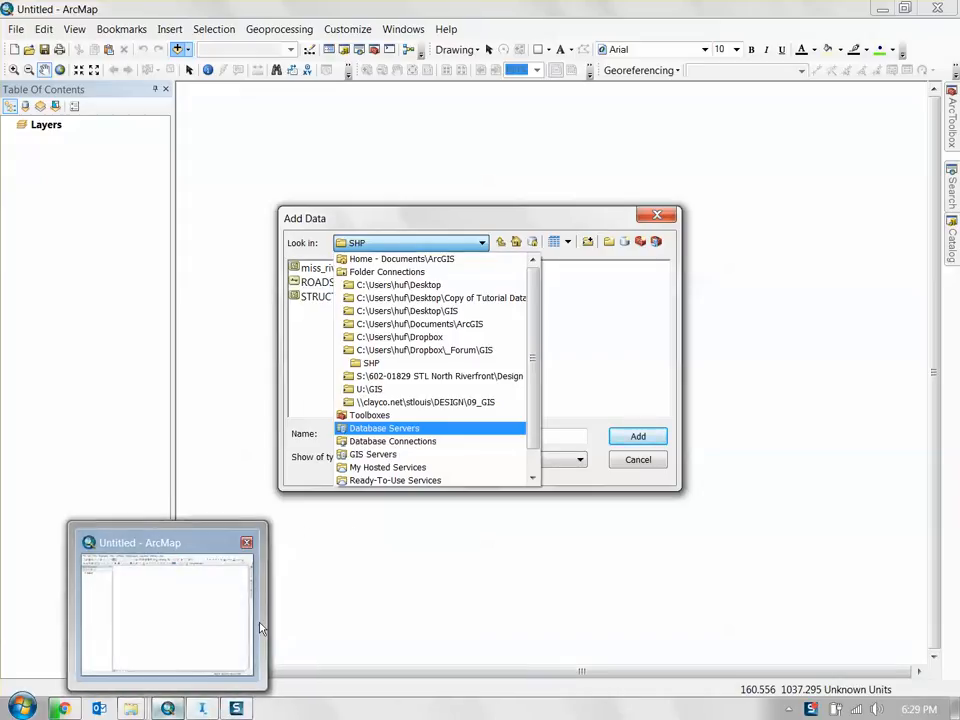
scroll(430, 378, down, 1)
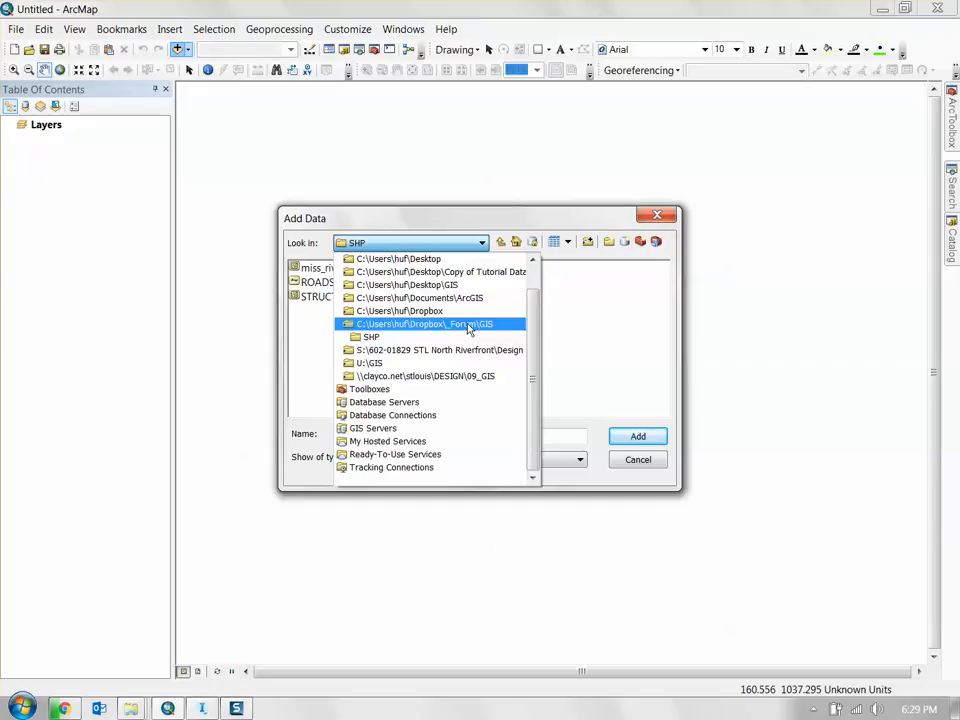
scroll(493, 313, up, 1)
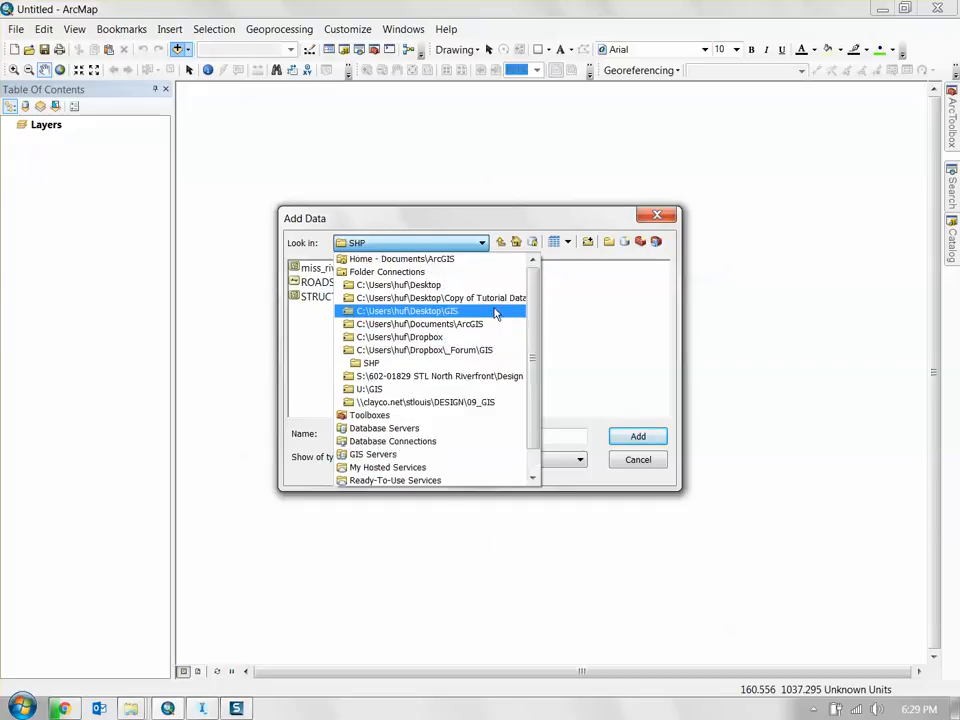
click(437, 350)
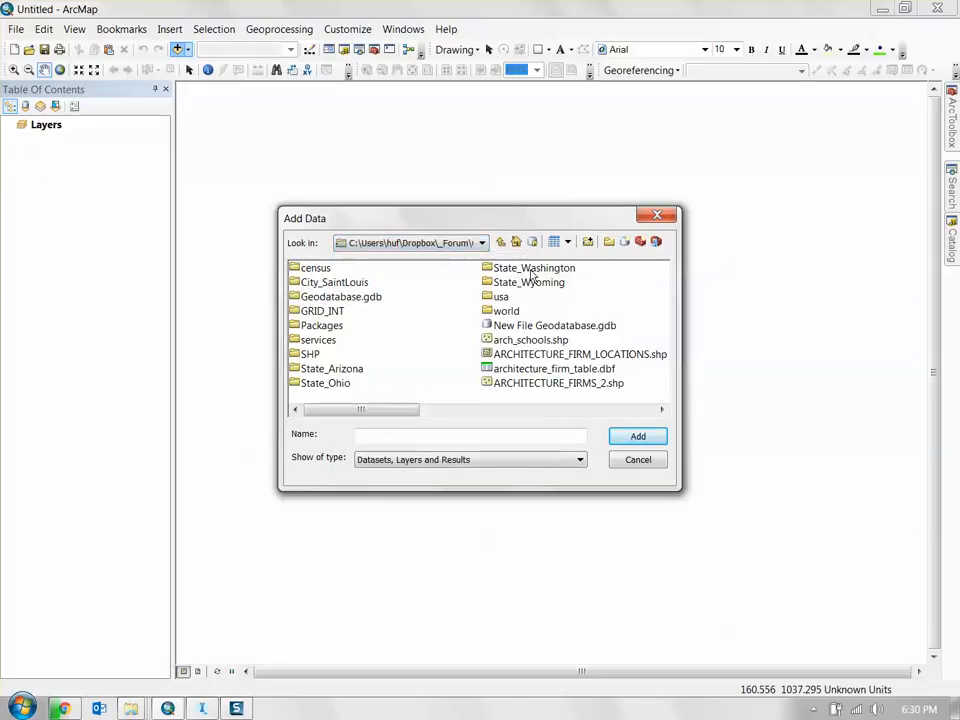
- Add the w121x75 and w122x00 Mount Rainier 2008 .img rasters from the DEM folder under State_Washington\Mount Rainier
double_click(510, 268)
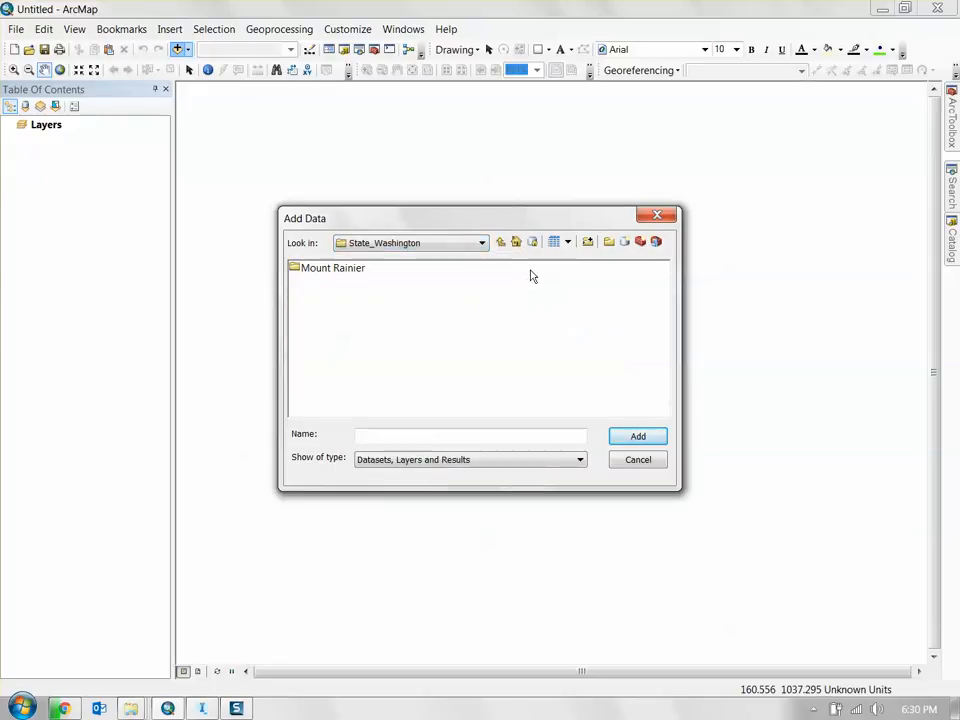
double_click(335, 270)
double_click(308, 268)
click(463, 268)
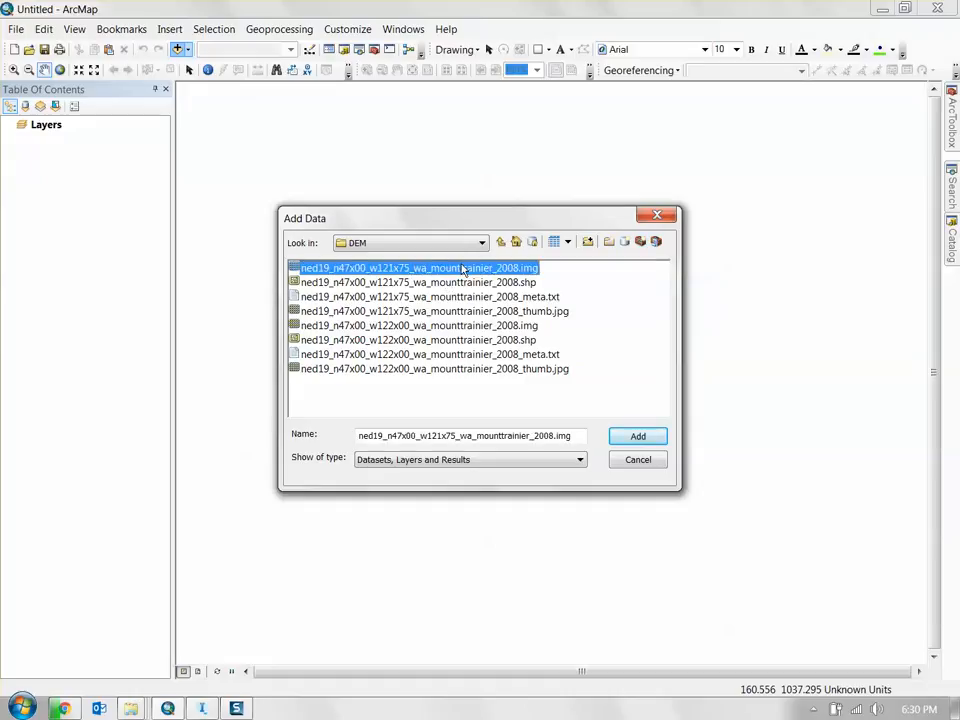
ctrl+click(505, 326)
click(640, 437)
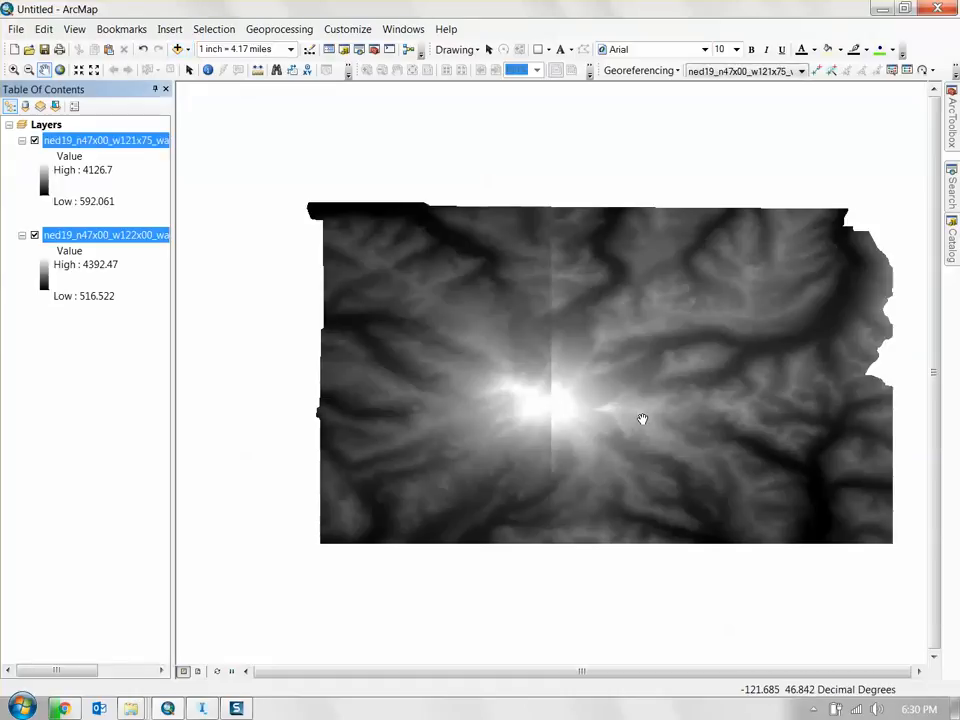
- Find "washington" coordinate systems and set the data frame to NAD 1983 (2011) StatePlane Washington South (US Feet), accepting the differing geographic coordinate system
double_click(46, 123)
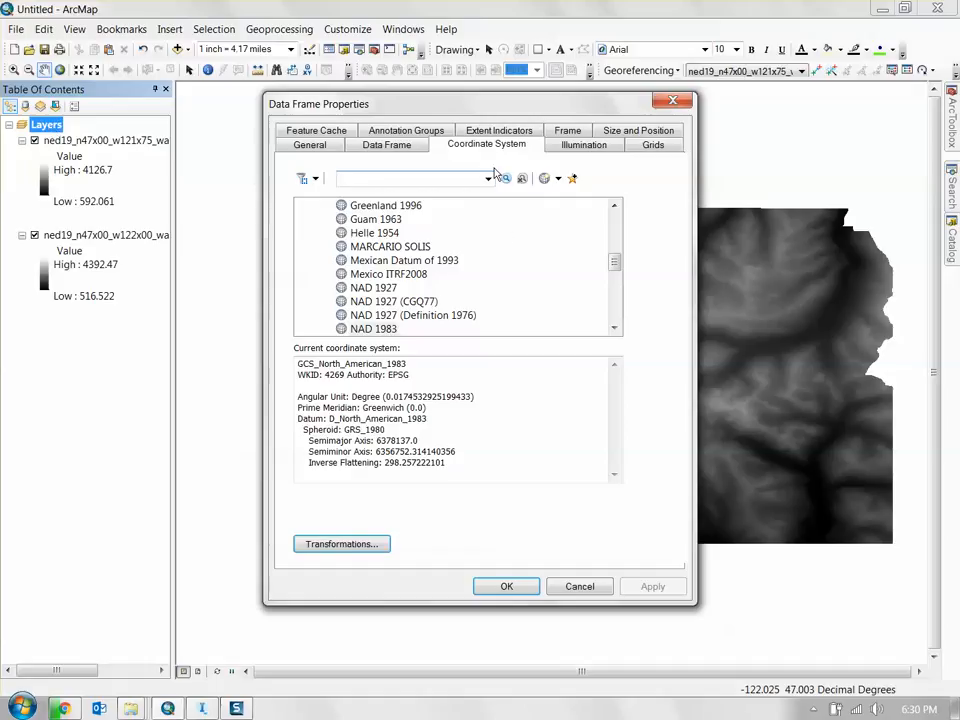
click(461, 176)
text(washington)
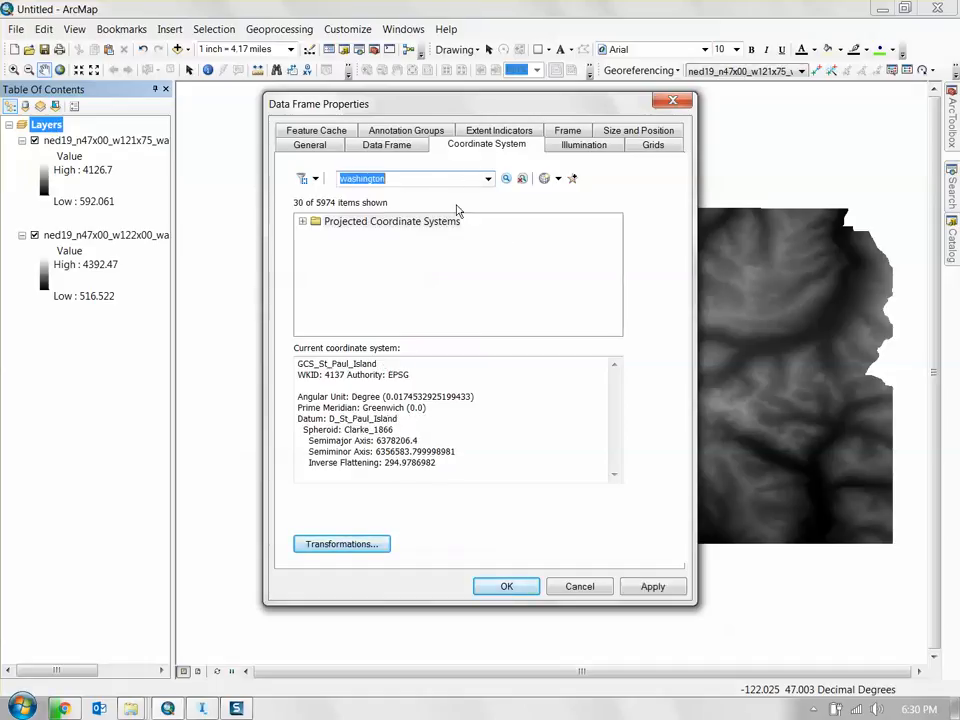
click(301, 222)
click(303, 222)
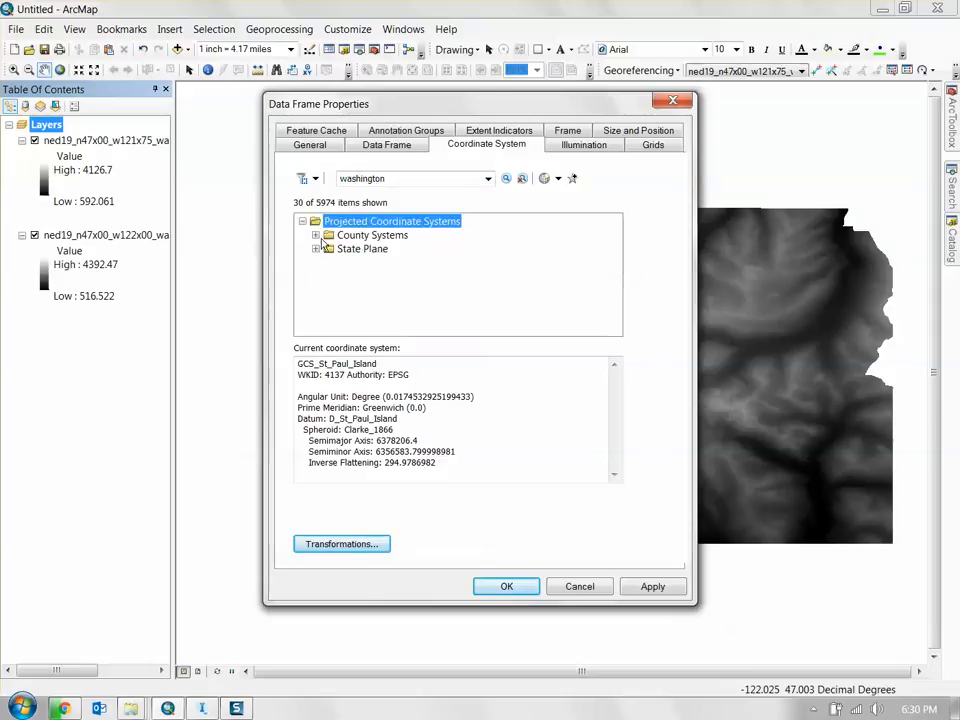
click(315, 248)
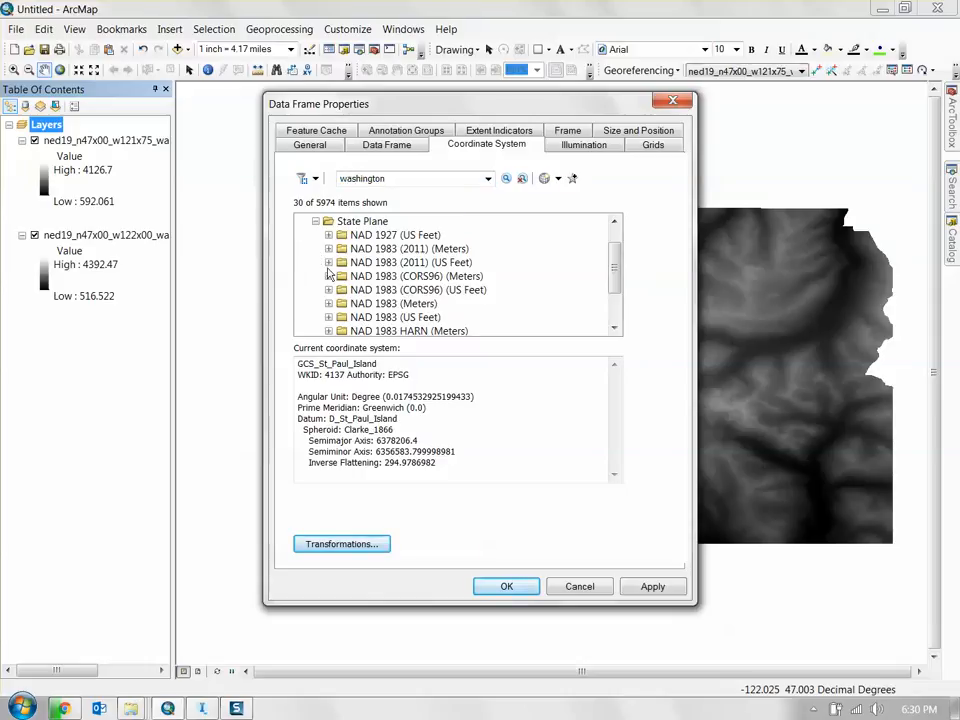
click(328, 262)
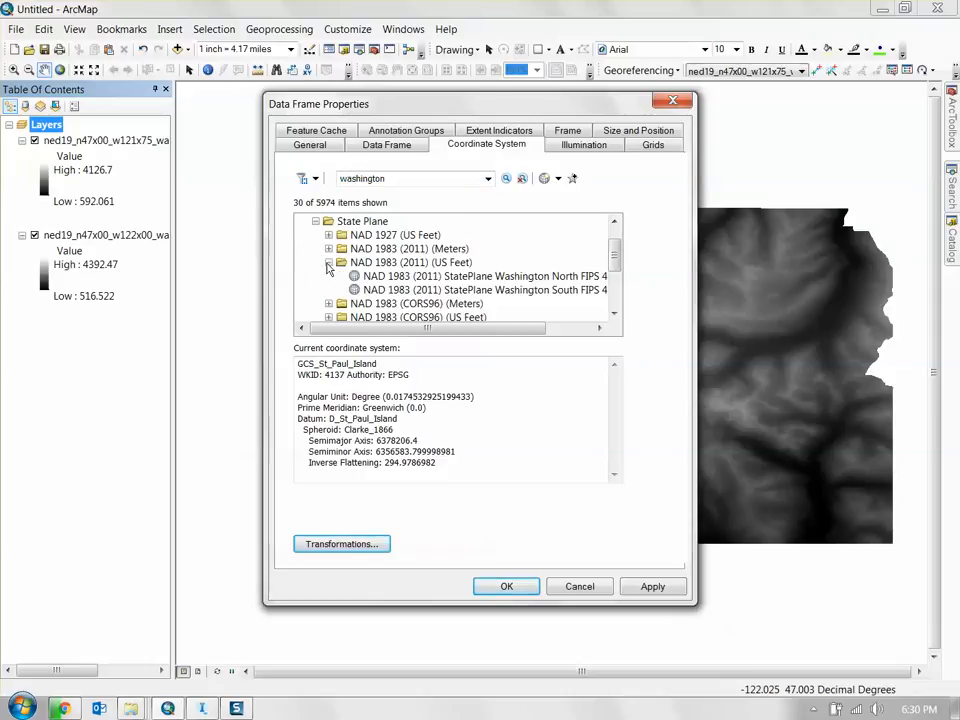
double_click(465, 285)
click(495, 570)
click(497, 587)
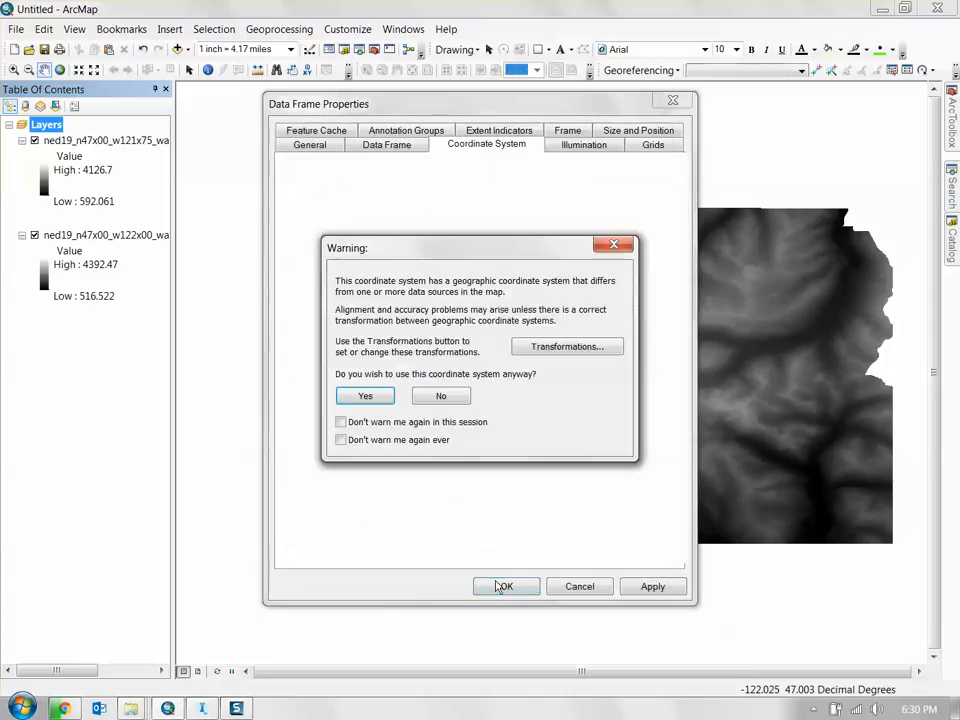
click(369, 395)
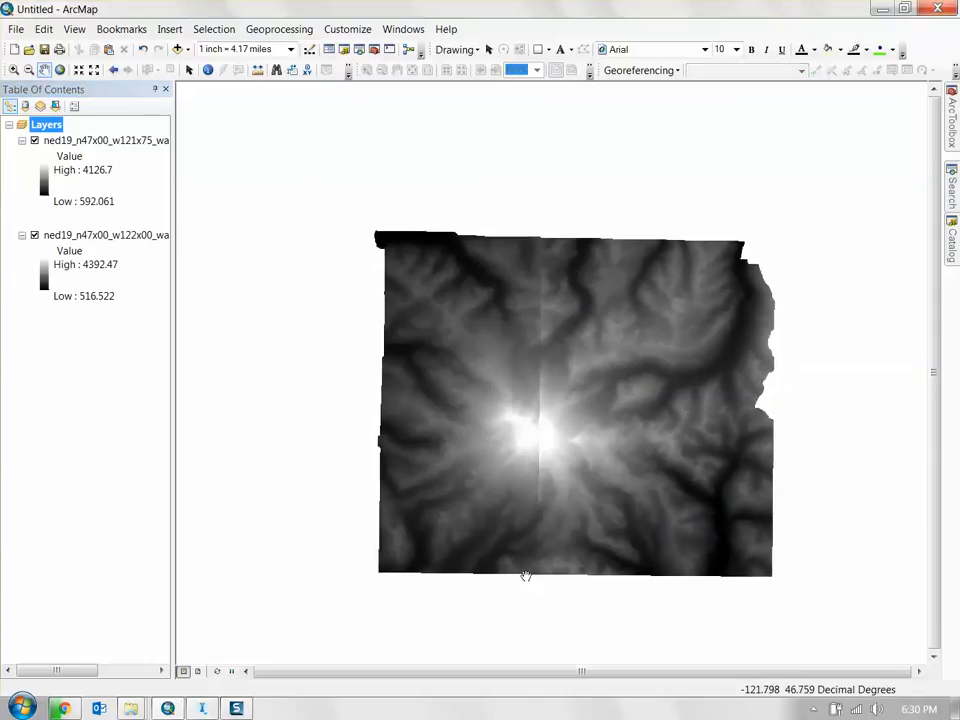
- Examine the two elevation rasters from full extent down to individual cells in the valley northeast of the summit
scroll(630, 480, up, 2)
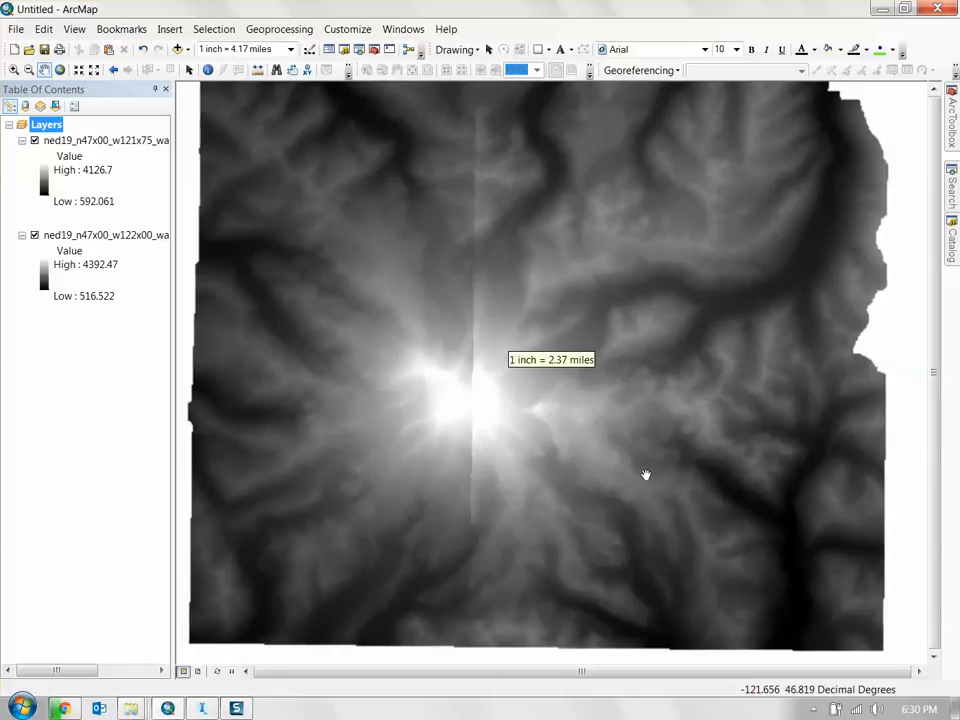
scroll(636, 439, down, 1)
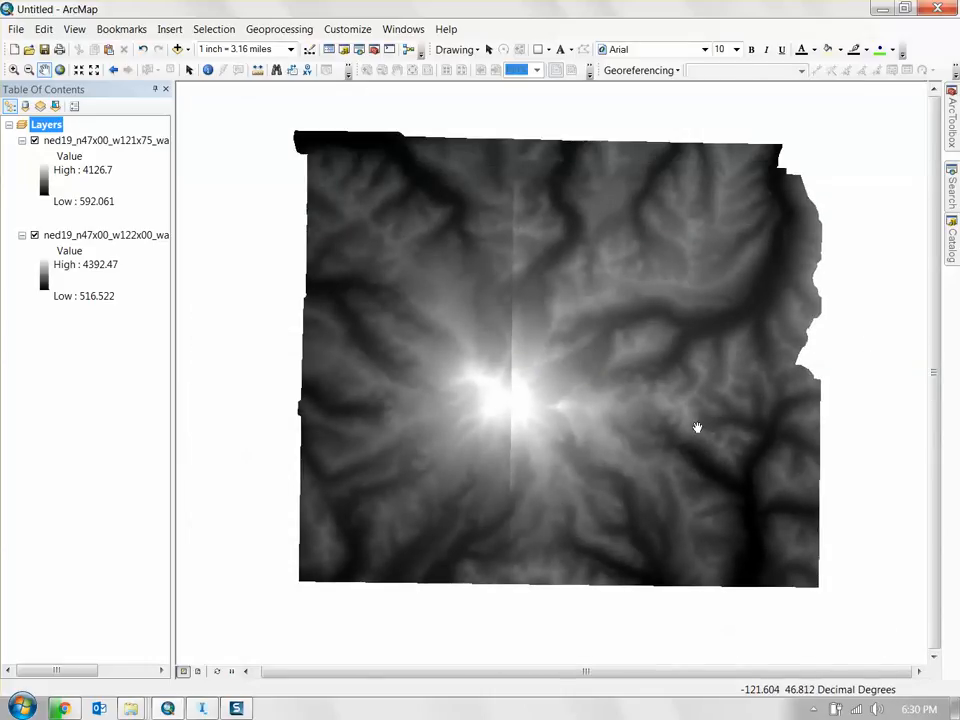
scroll(572, 371, up, 3)
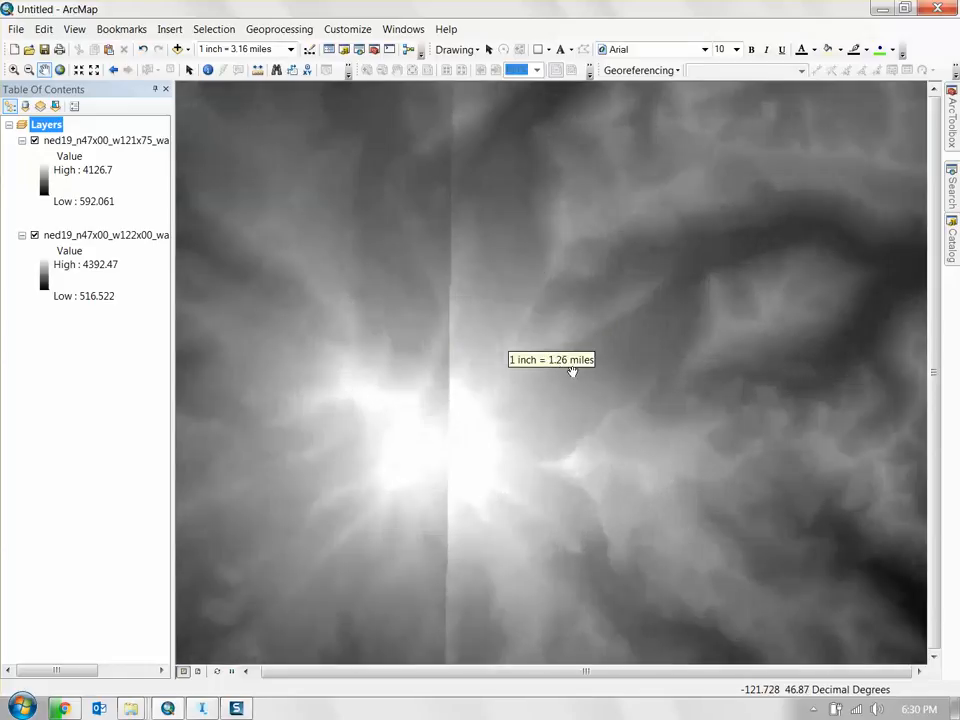
drag(716, 232, 675, 326)
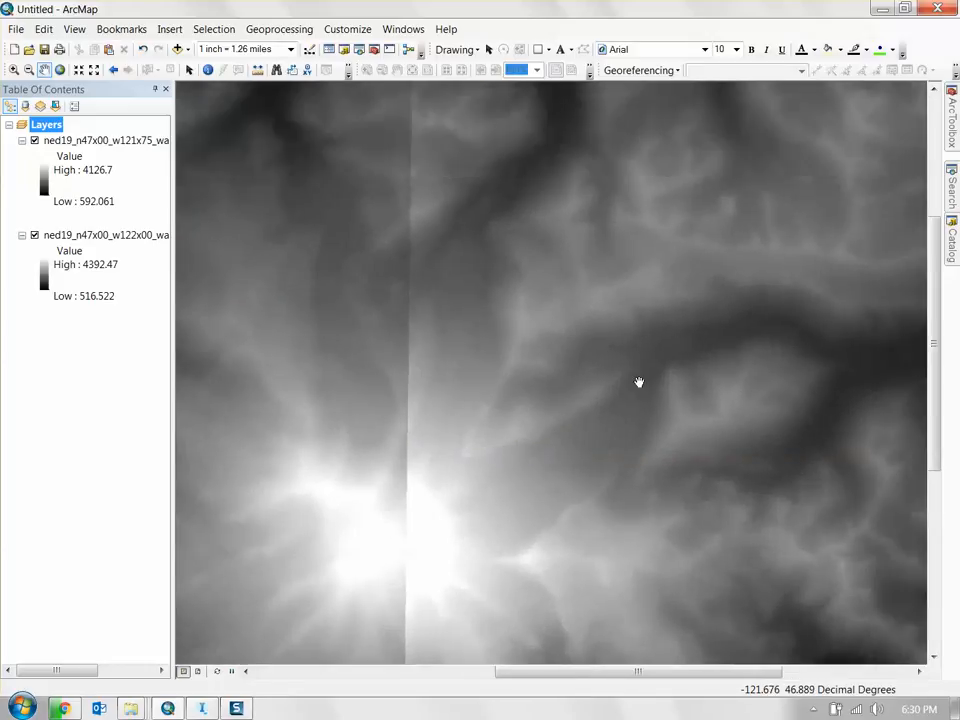
scroll(655, 403, up, 1)
scroll(668, 400, up, 4)
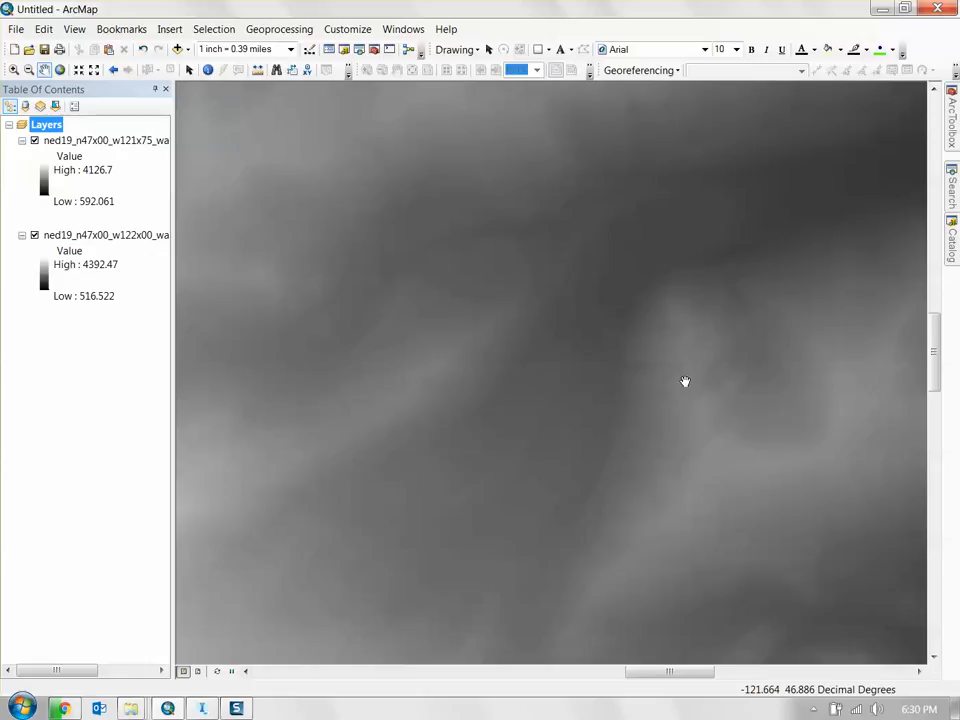
scroll(645, 365, up, 6)
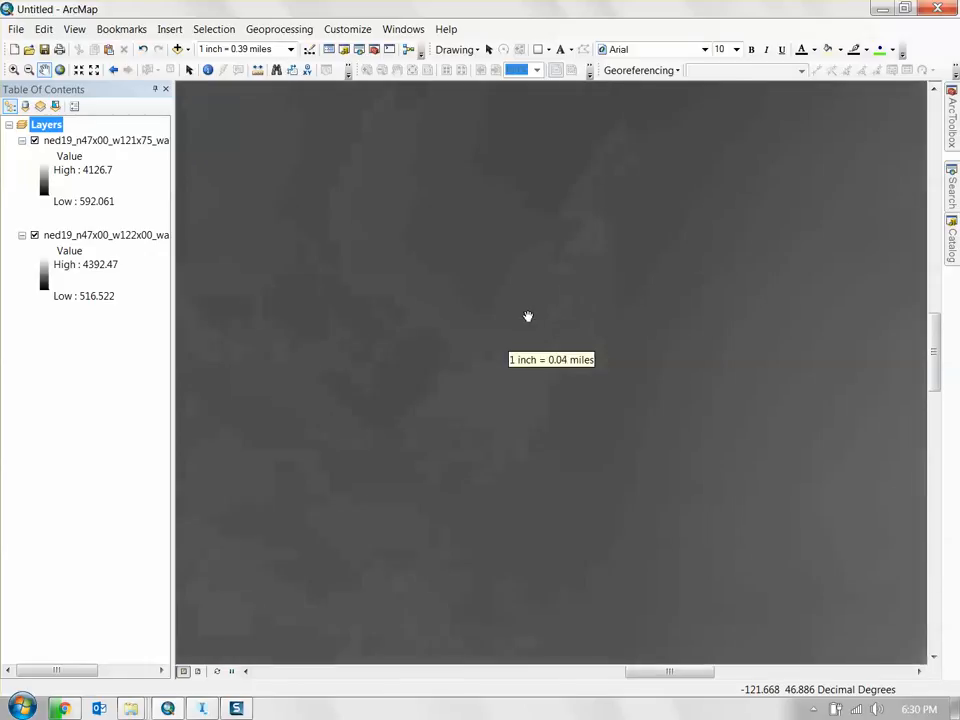
scroll(625, 301, up, 1)
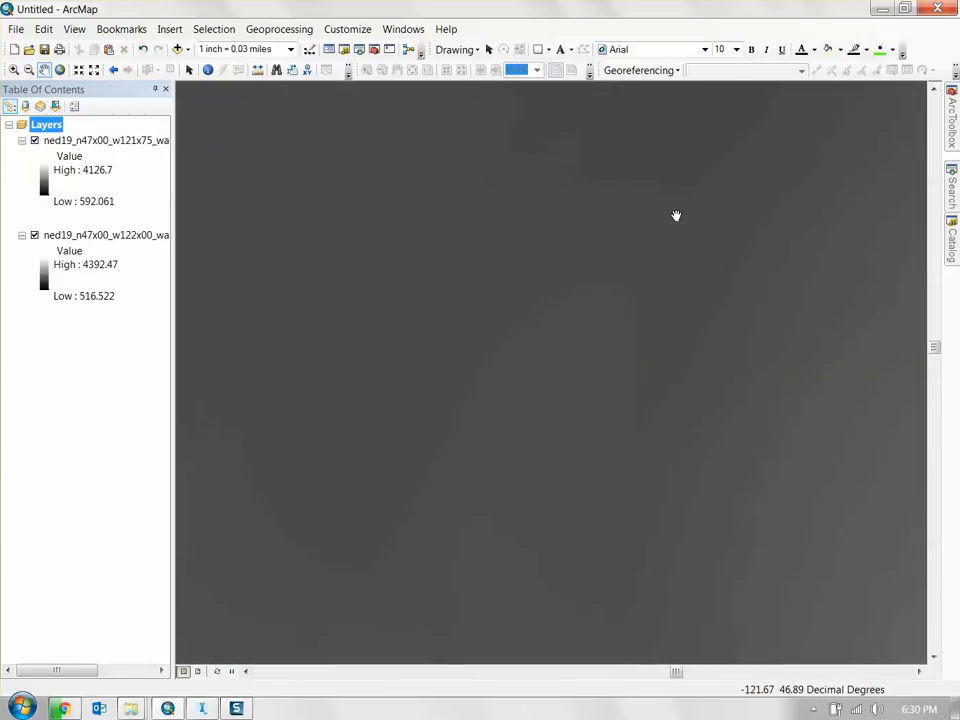
scroll(564, 309, up, 2)
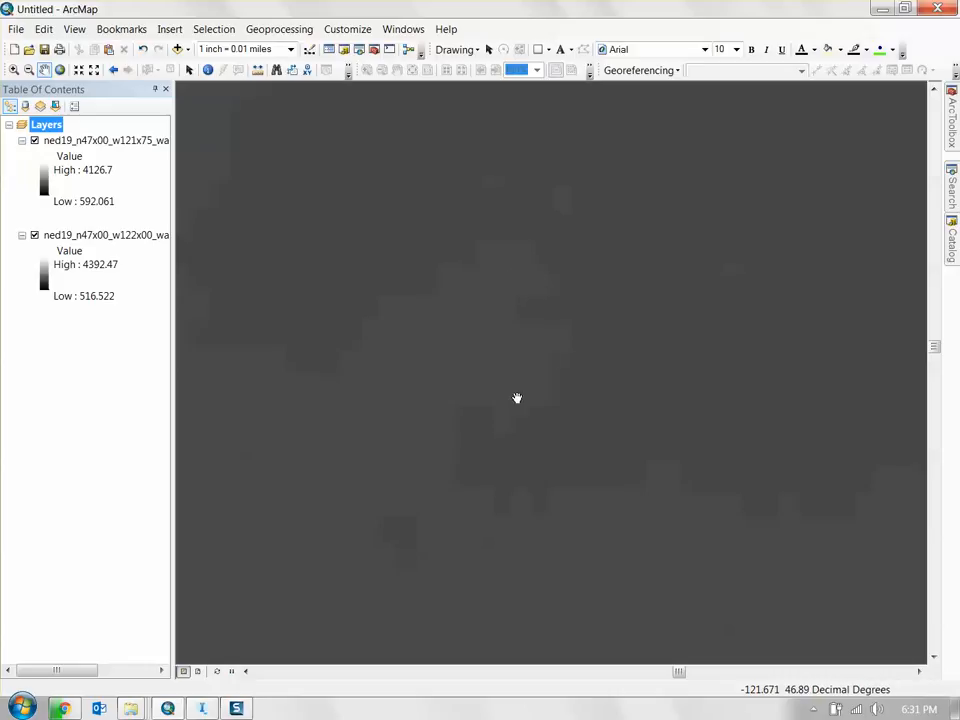
- Examine the ridges and valleys northeast and east of the summit at progressively wider scales
scroll(500, 430, up, 5)
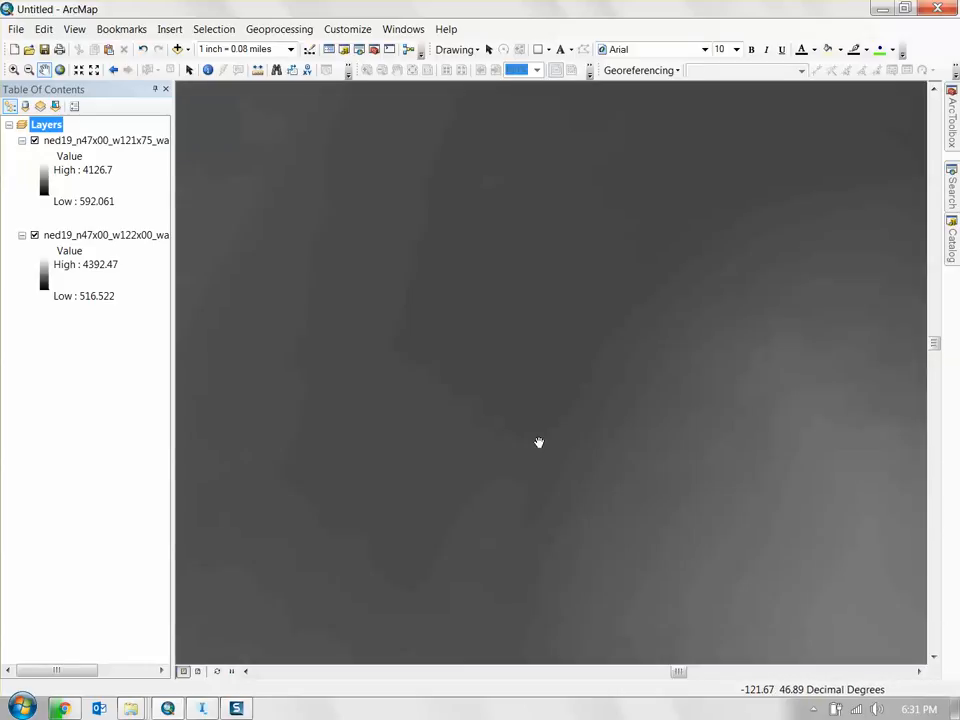
drag(461, 472, 613, 373)
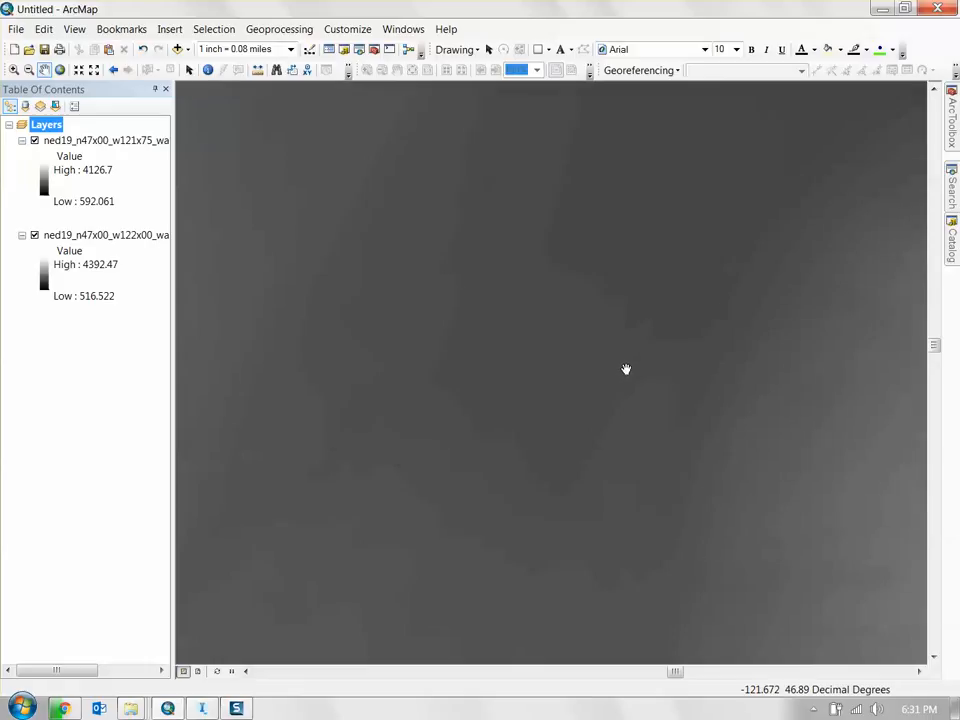
scroll(624, 367, up, 3)
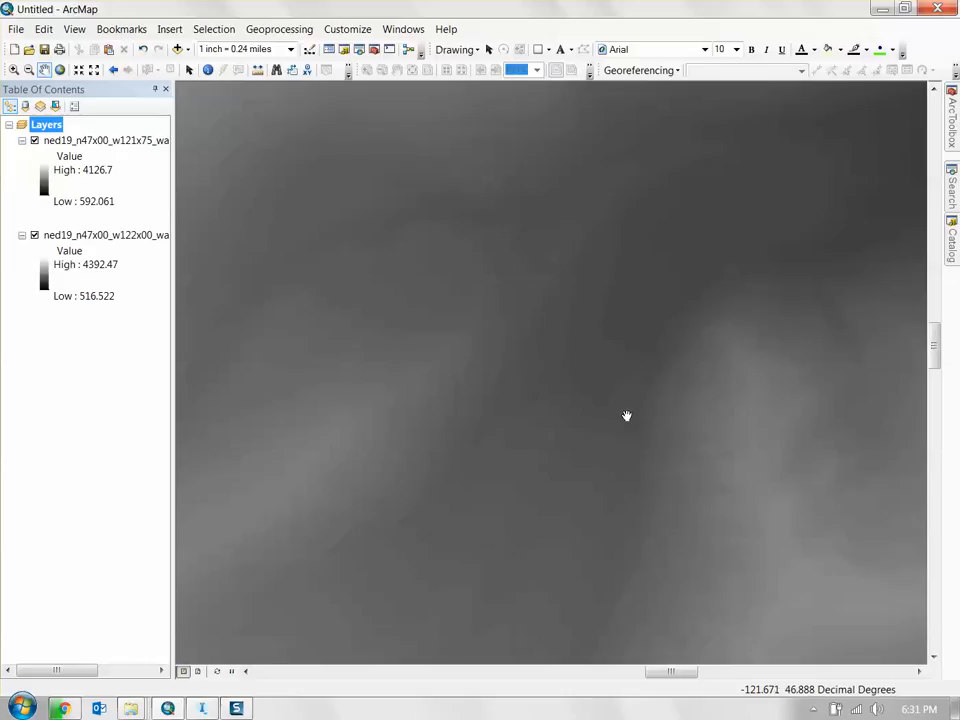
drag(621, 386, 610, 280)
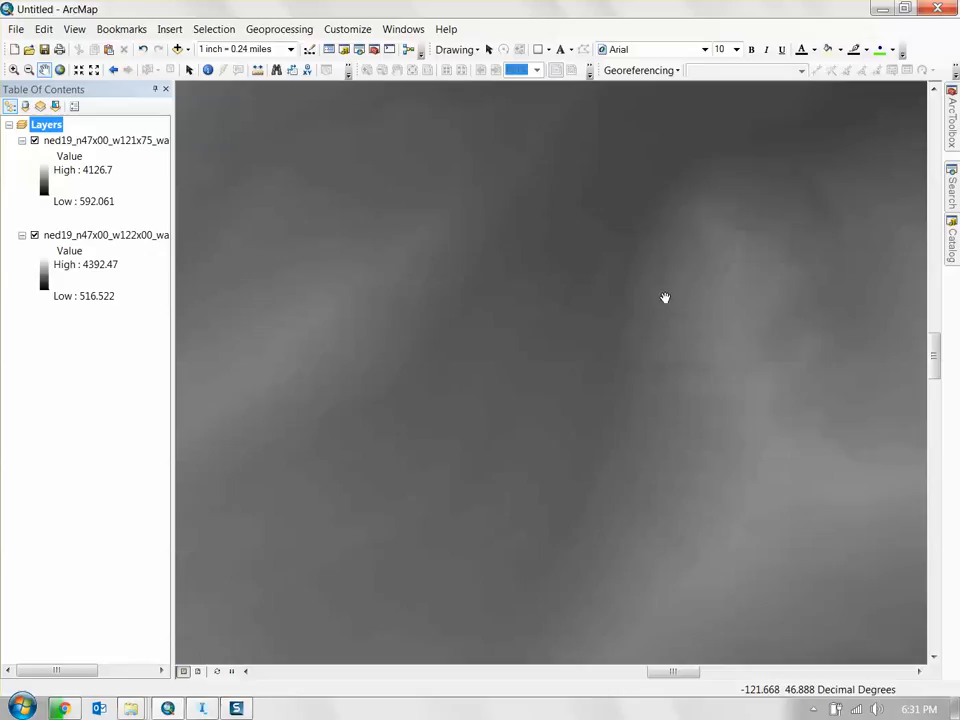
scroll(669, 325, up, 3)
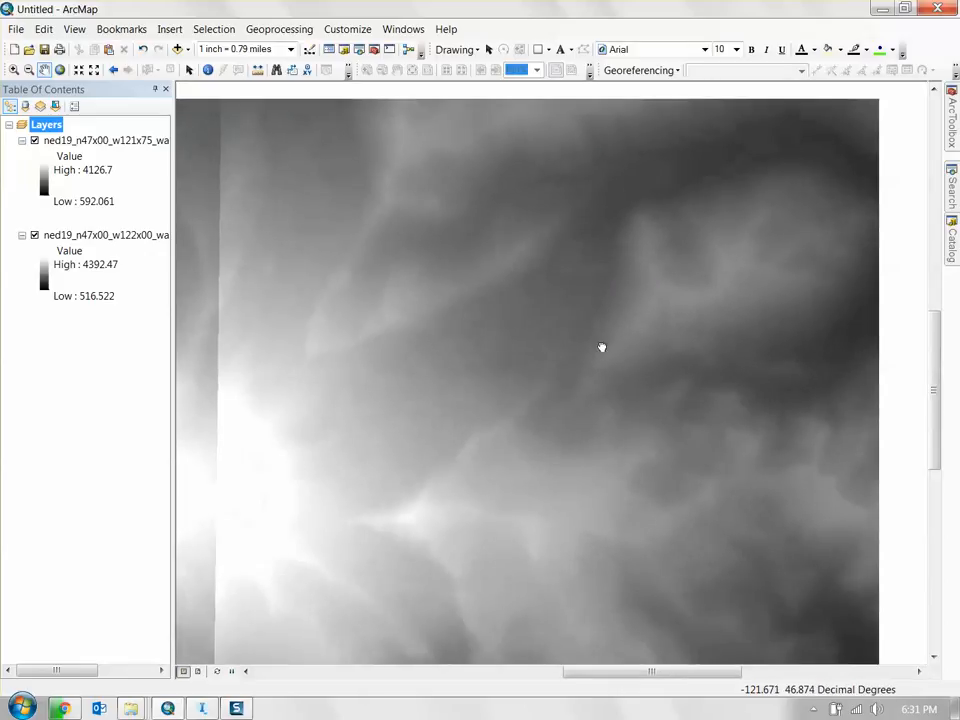
drag(602, 347, 568, 370)
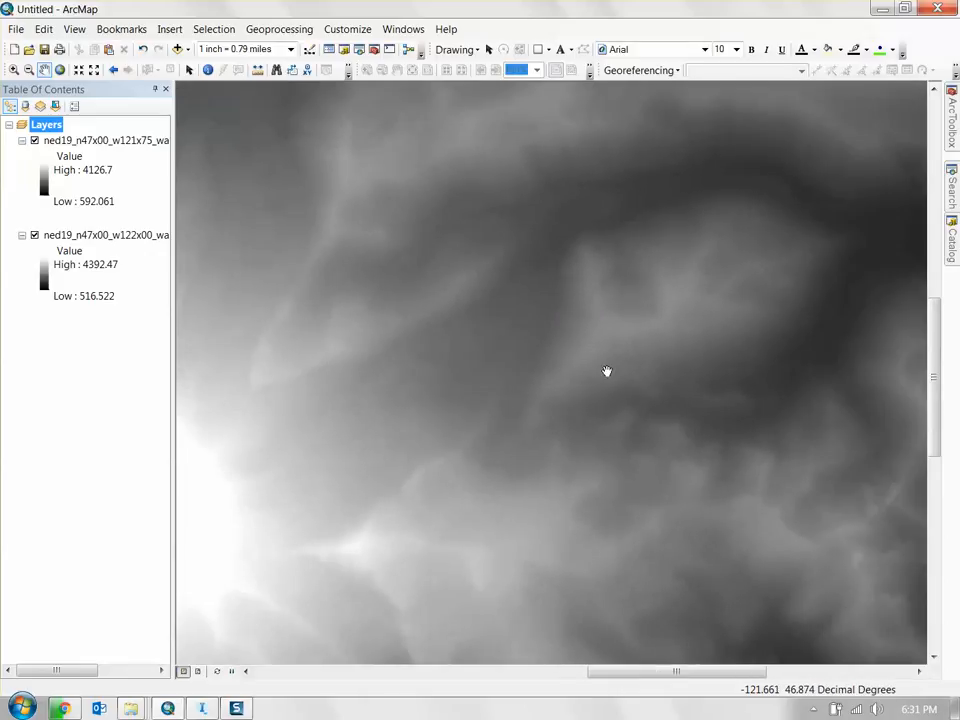
drag(745, 368, 613, 328)
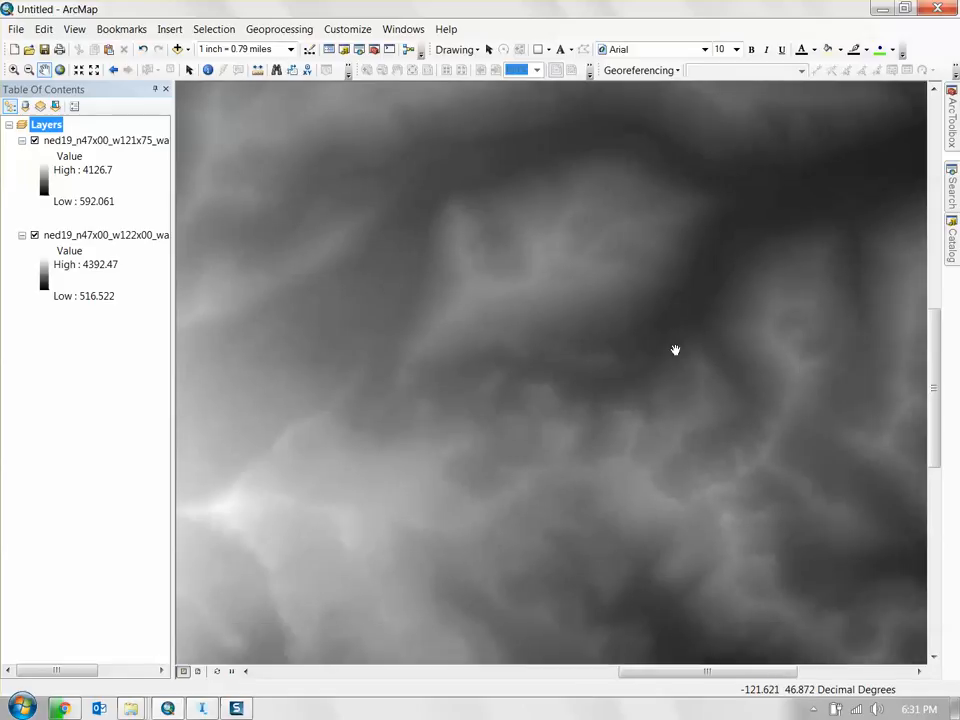
drag(760, 230, 726, 349)
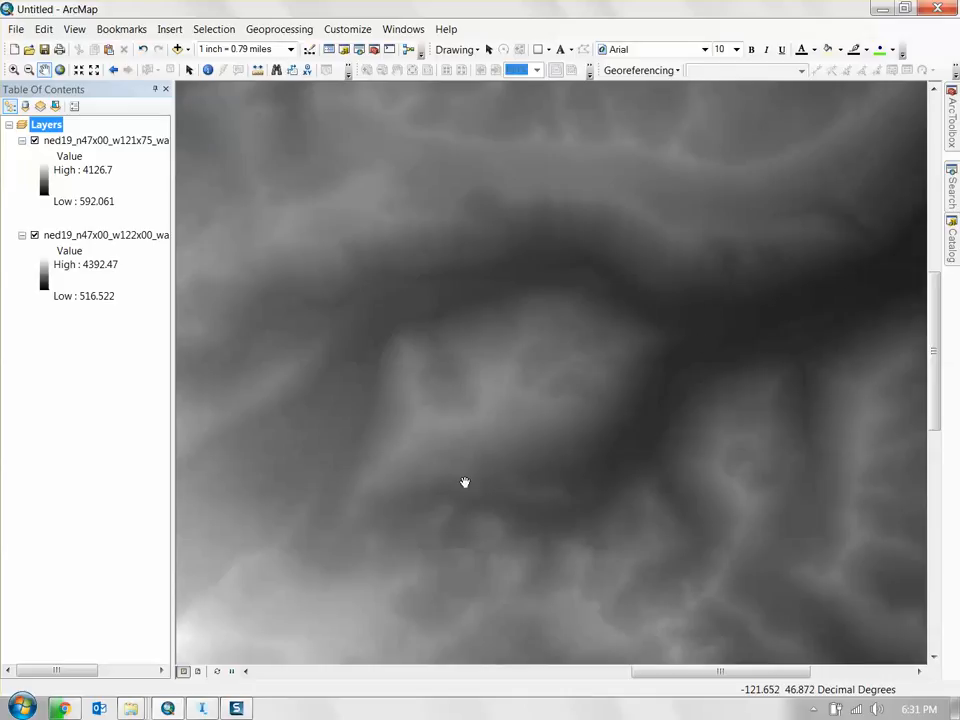
drag(507, 456, 619, 399)
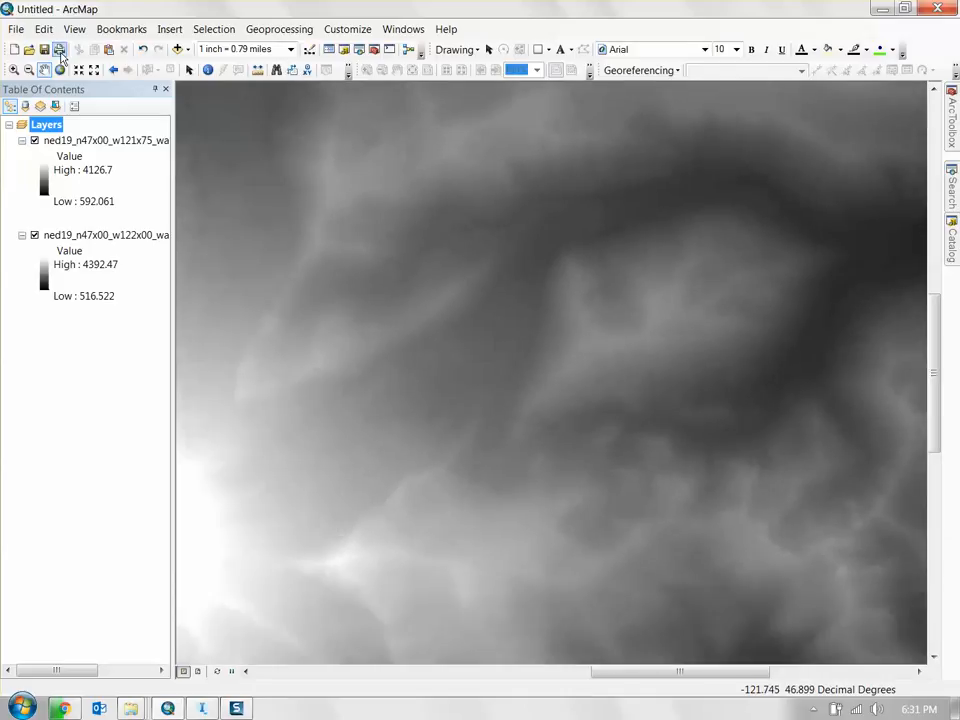
- Add the six NAIP .jp2 images from m_4612101_ne through m_4612102_nw to the map from the NAIP folder
click(178, 49)
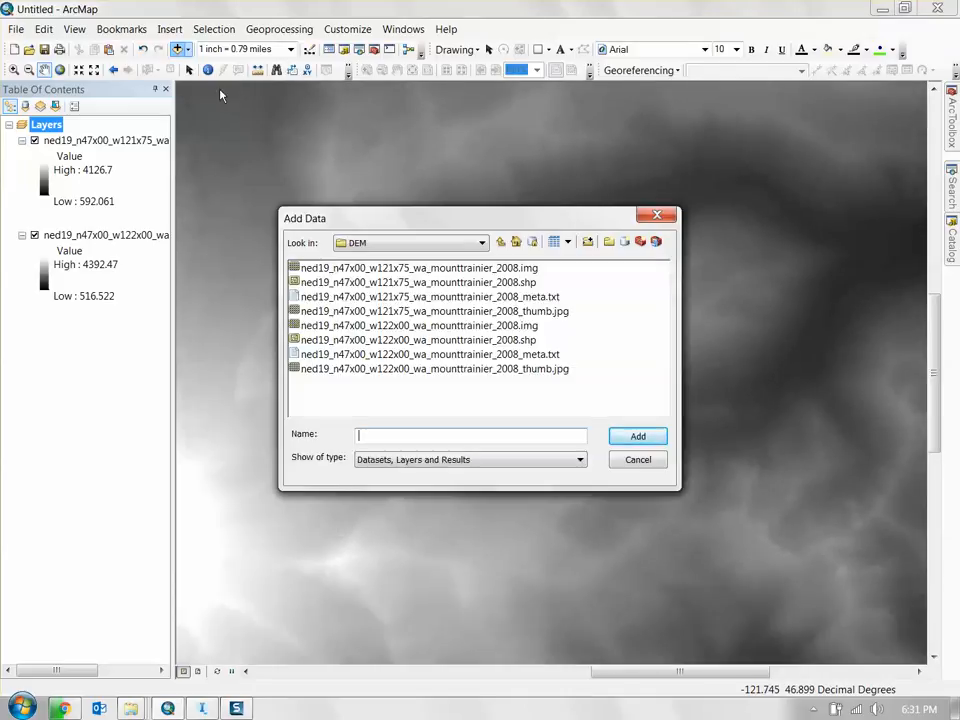
click(501, 243)
double_click(309, 281)
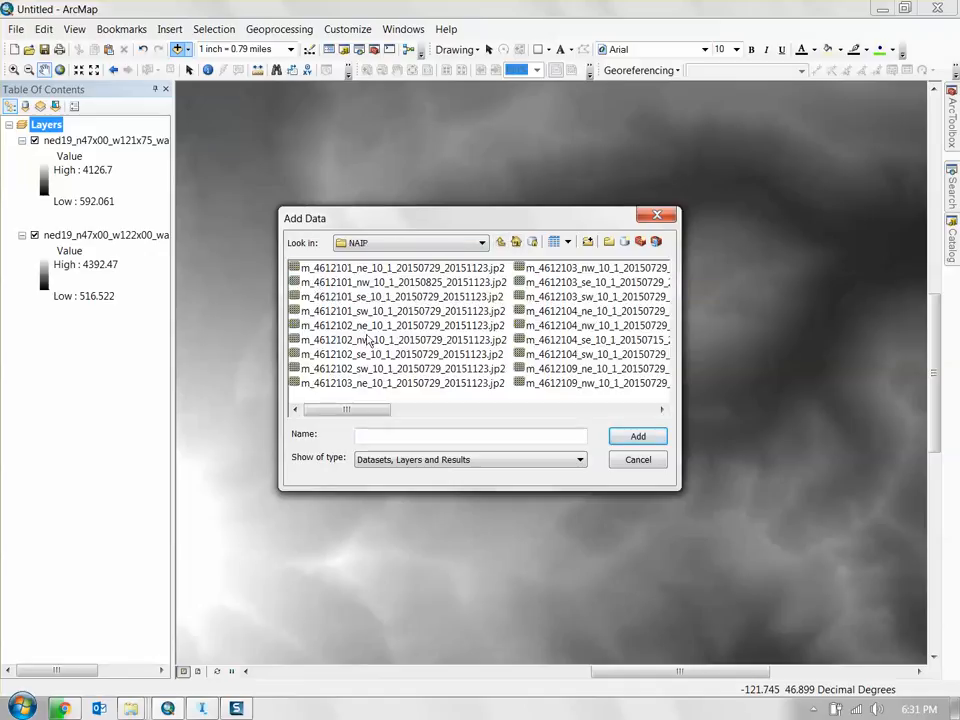
drag(364, 411, 341, 418)
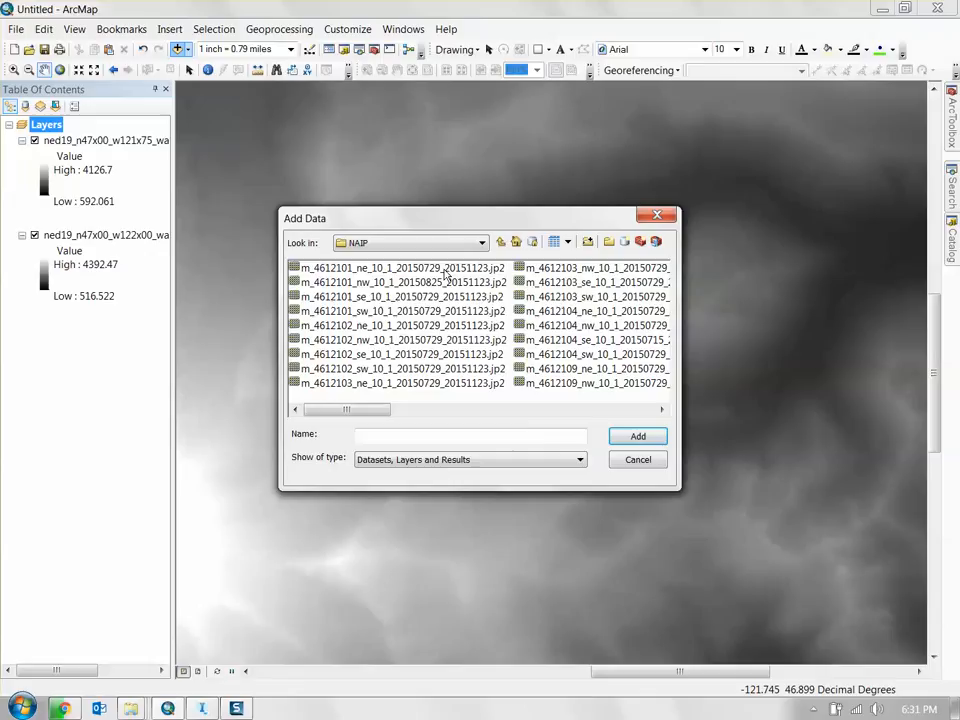
click(375, 268)
shift+click(454, 339)
click(638, 436)
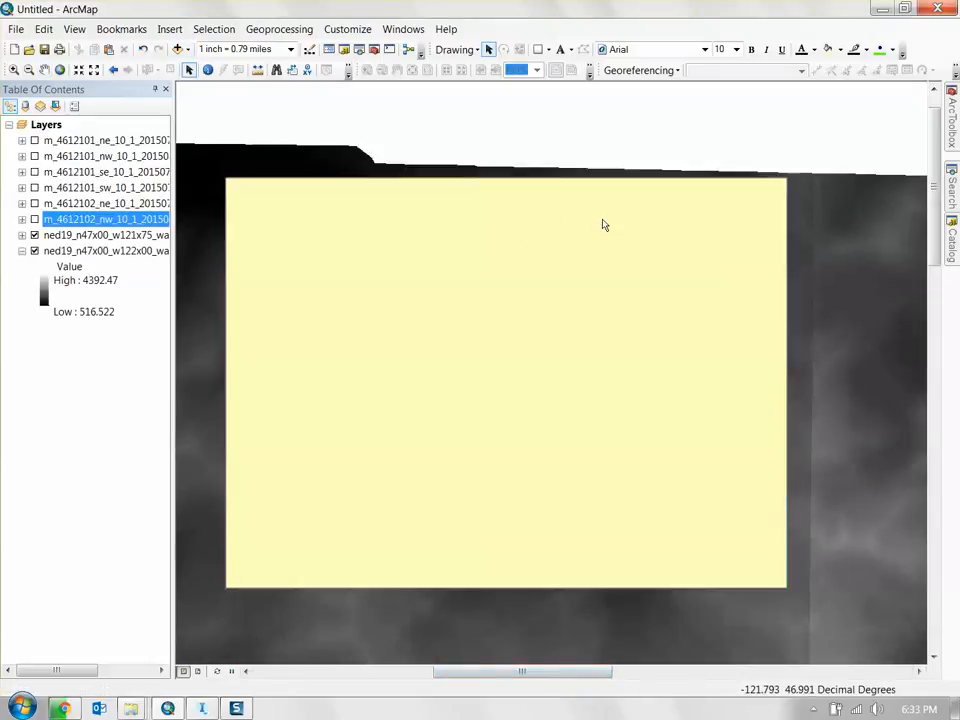
- Shift the yellow rectangle slightly south and convert it to bbox_rainier.shp in the data frame's coordinate system, deleting the graphic and adding the layer
click(603, 226)
mouse_move(655, 298)
mouse_down()
mouse_move(671, 331)
mouse_move(657, 277)
mouse_up()
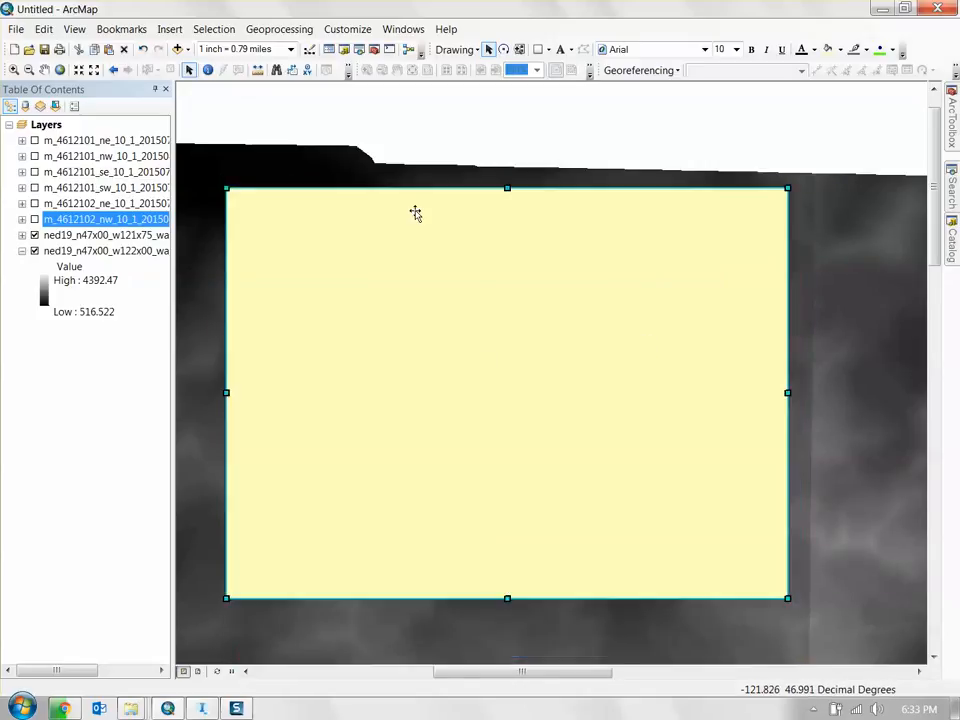
click(458, 50)
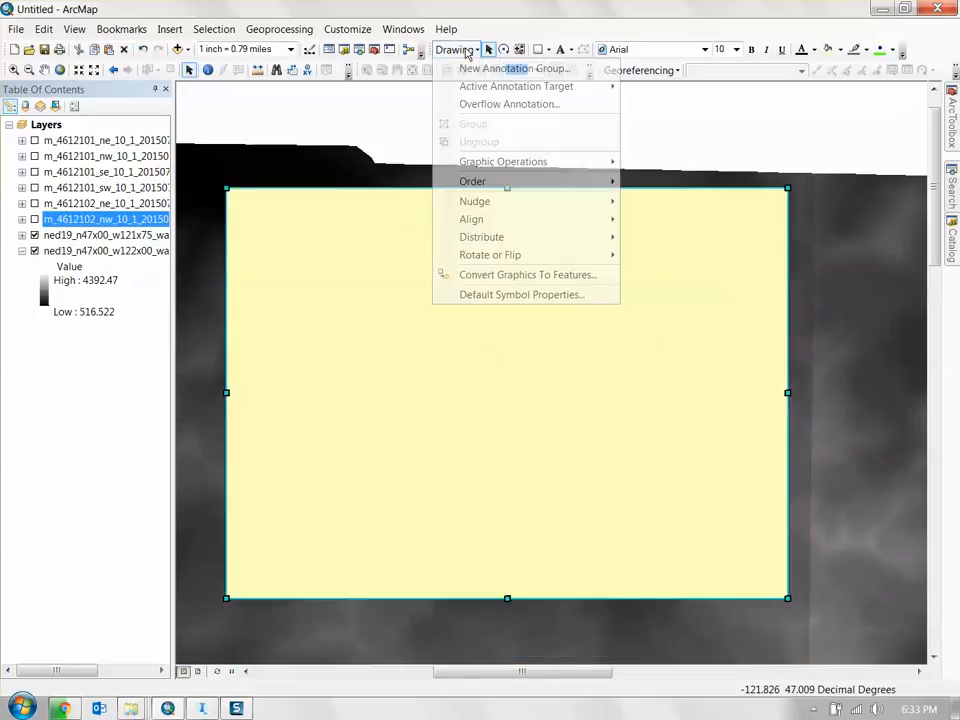
click(530, 277)
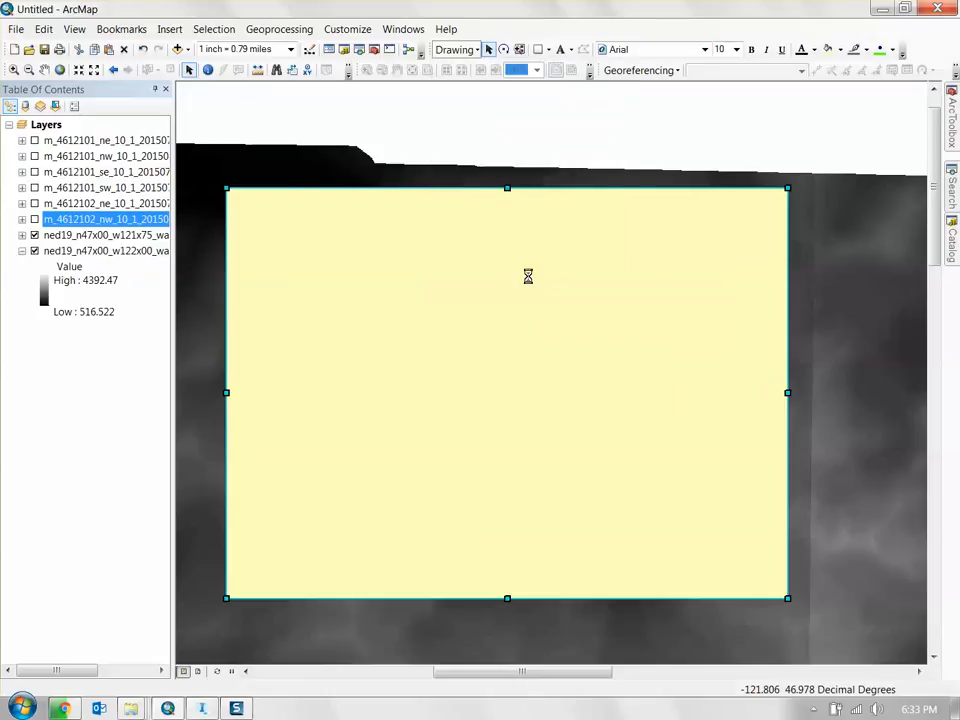
click(446, 481)
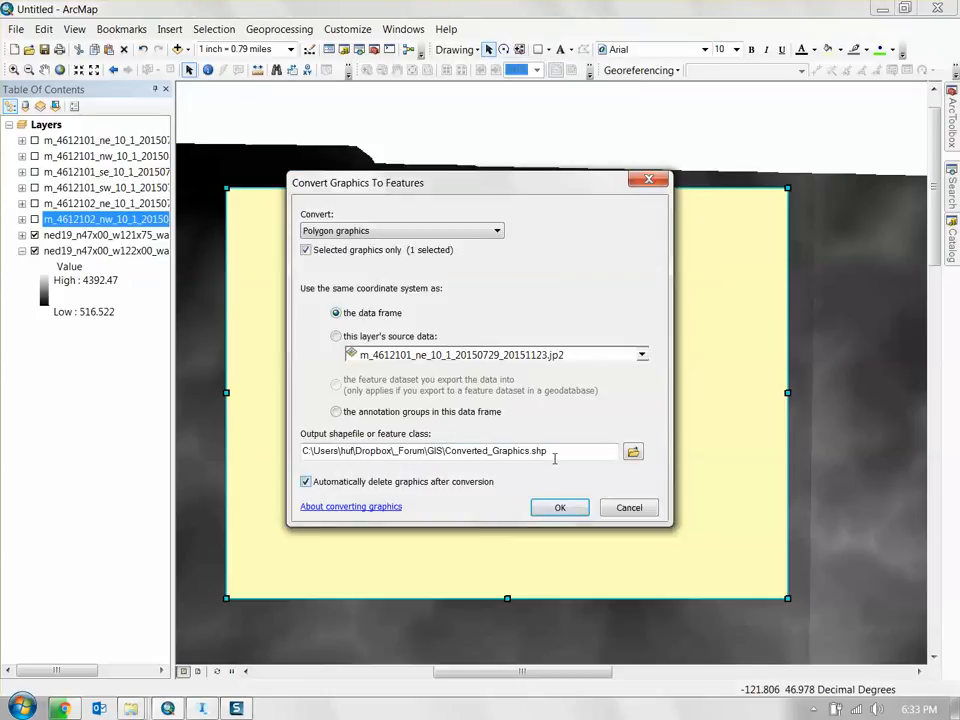
click(633, 453)
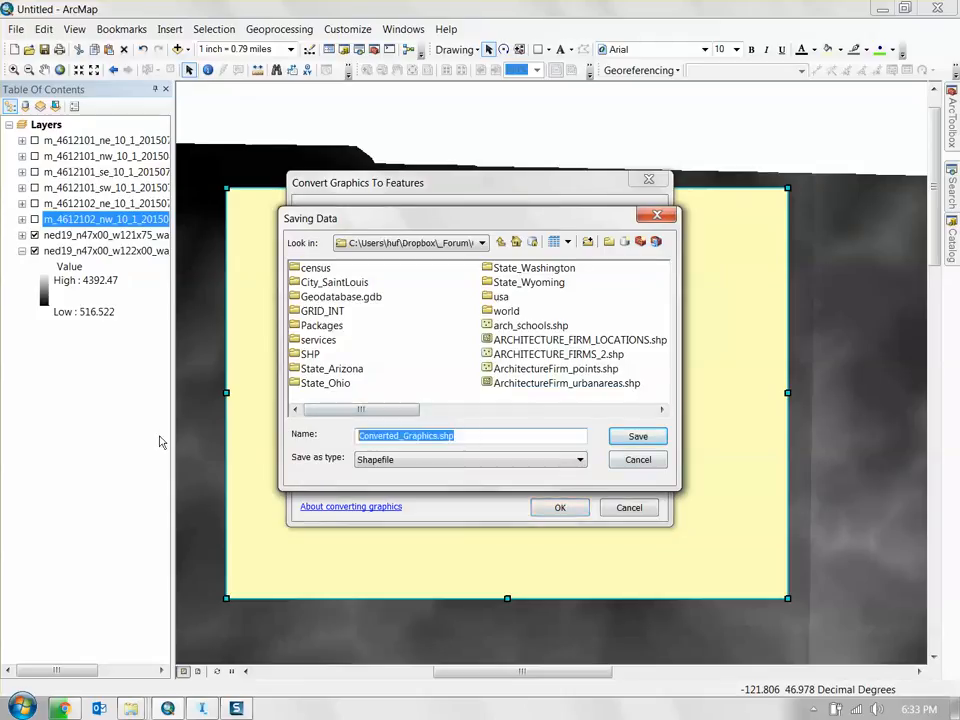
text(bbox_rainier)
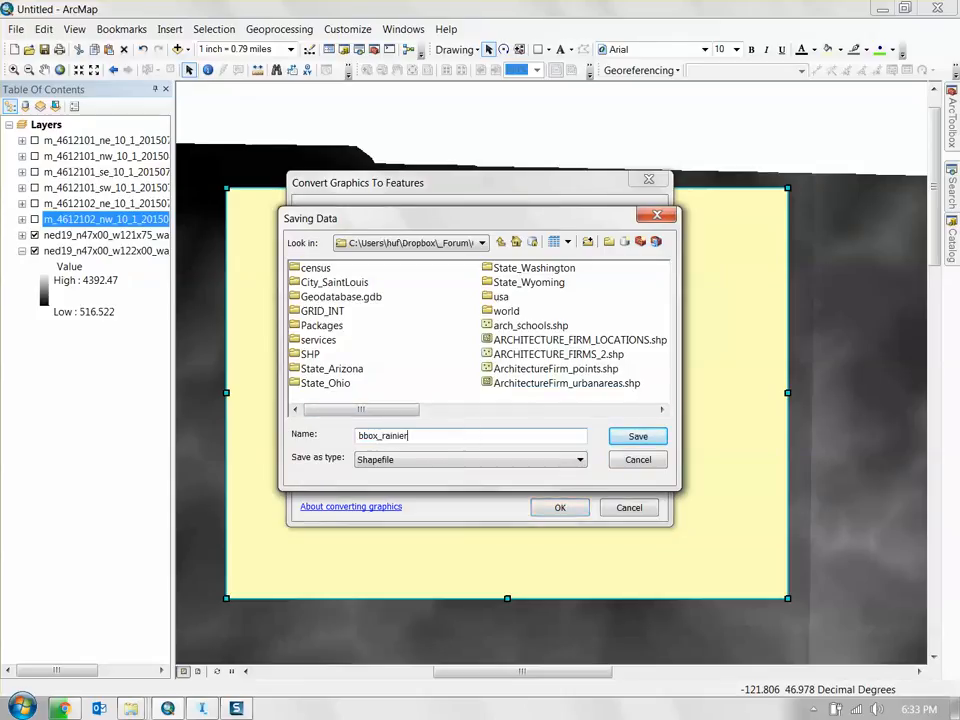
key(Return)
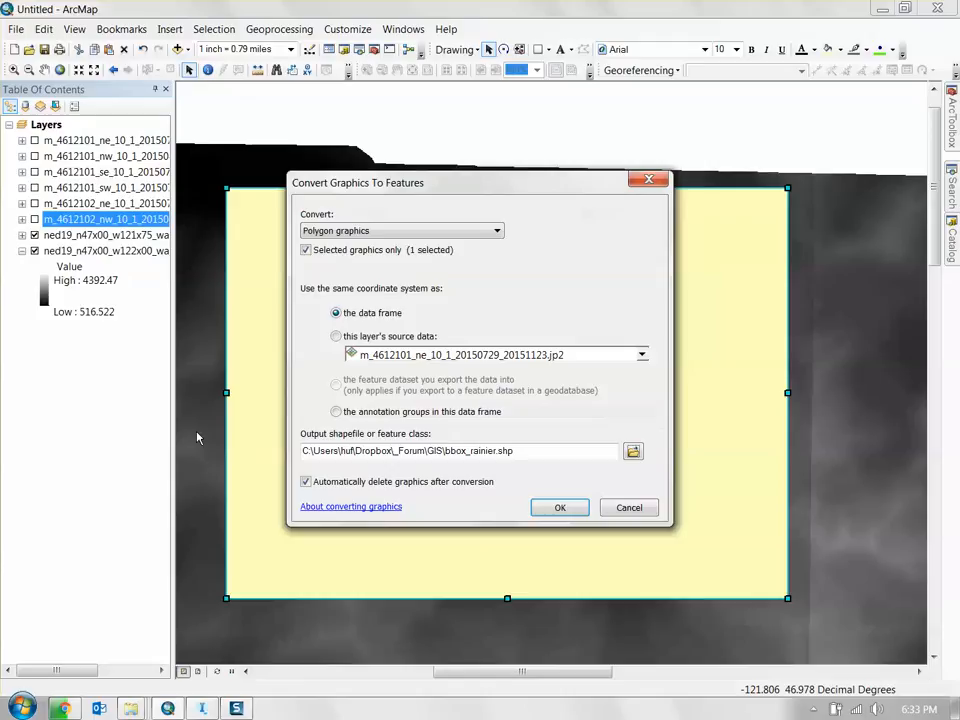
click(552, 509)
click(535, 414)
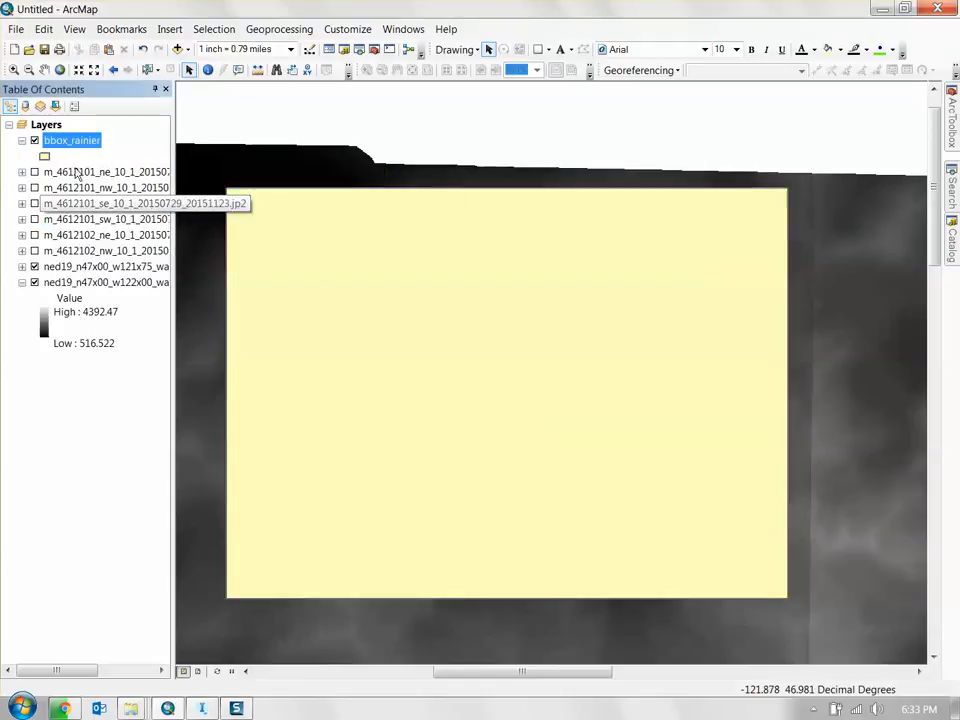
- Remove the fill color from the bbox_rainier layer's symbol so only its outline is drawn
click(44, 156)
click(442, 326)
click(452, 346)
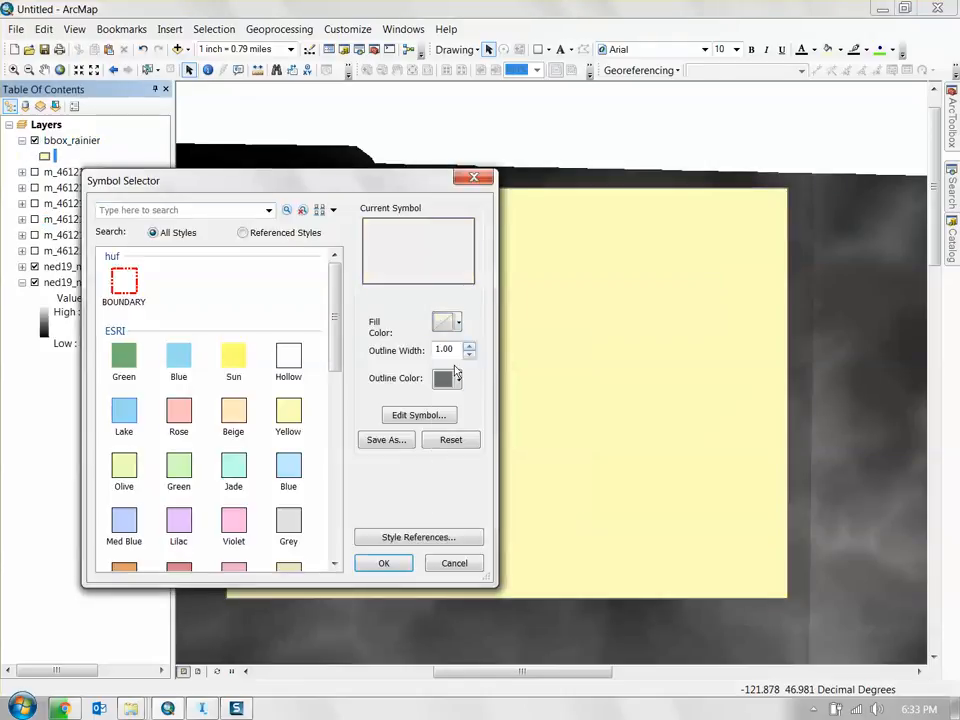
click(383, 563)
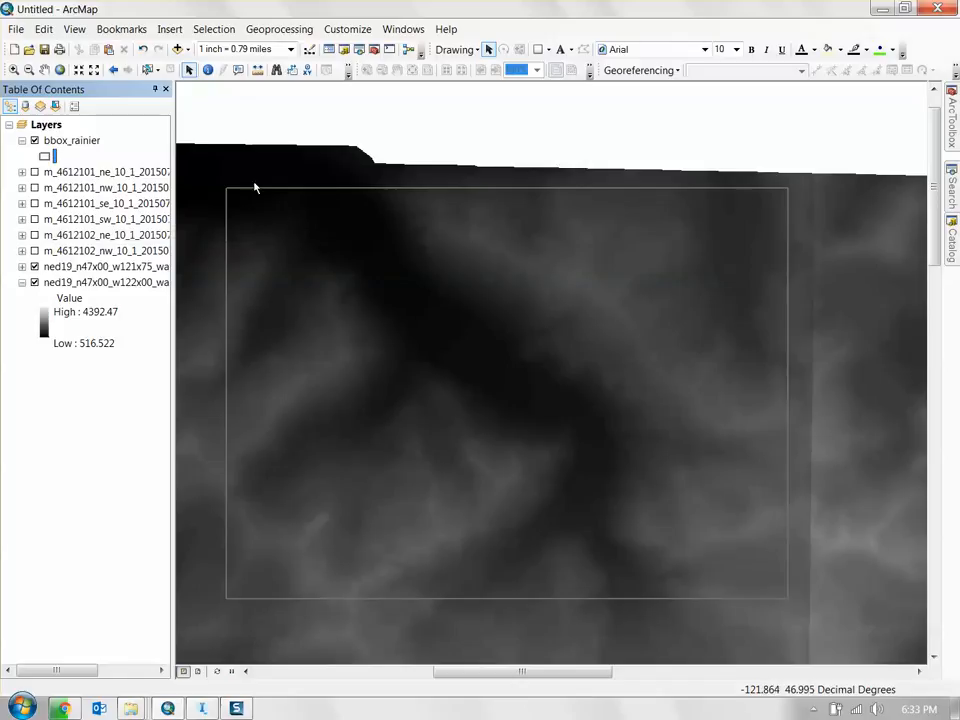
- Switch to InfraWorks 360 and set up a new model named "Mt. Rainier Model" stored on My Computer
click(202, 709)
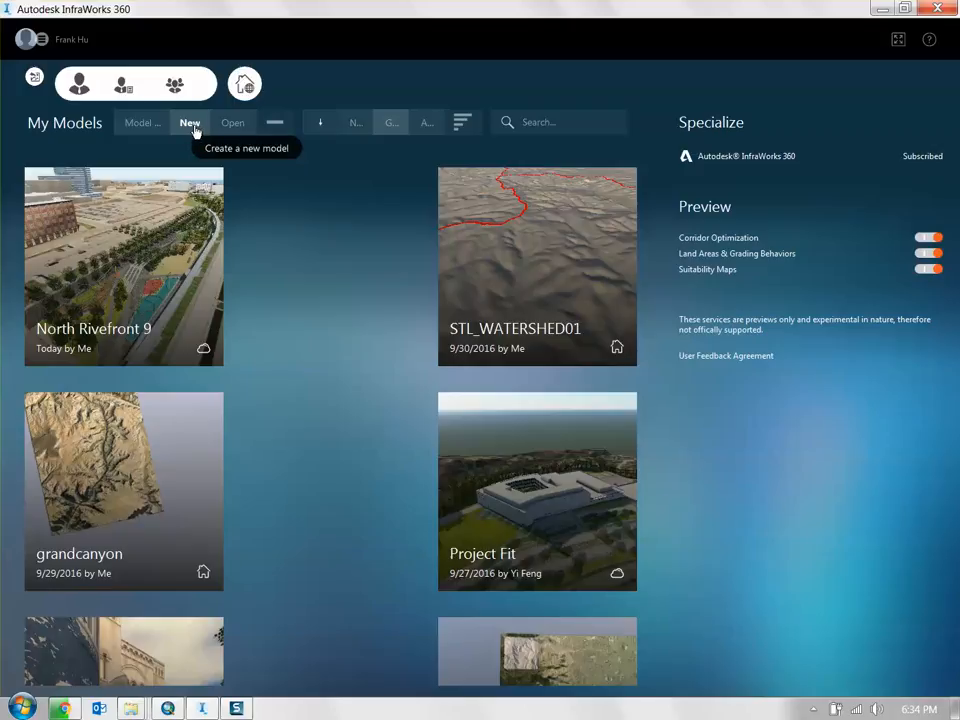
click(194, 127)
drag(462, 200, 365, 150)
drag(543, 477, 615, 668)
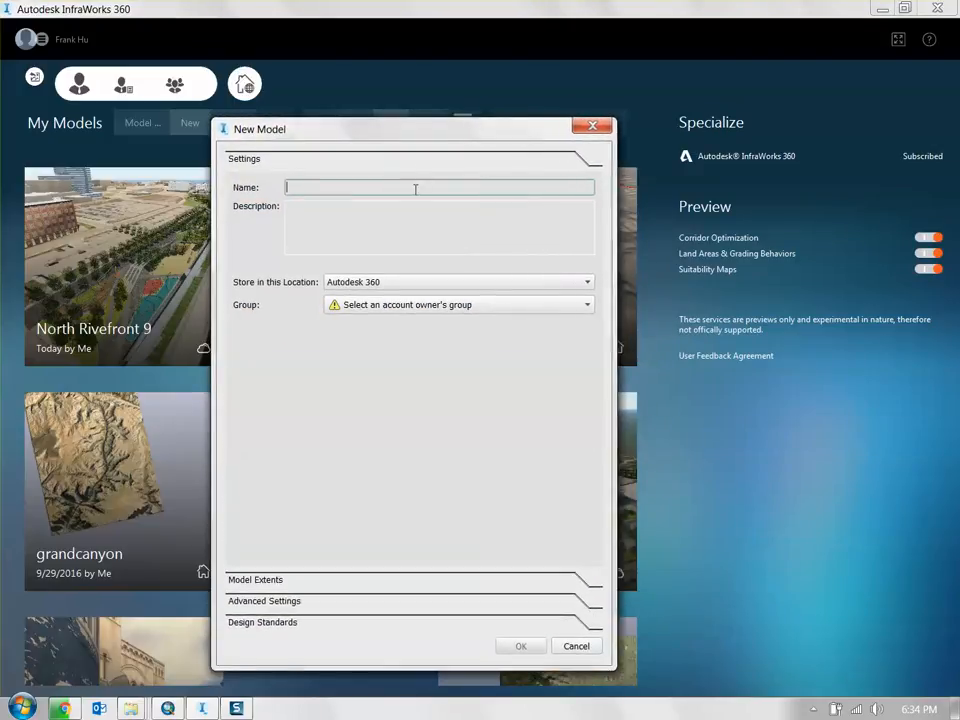
click(415, 189)
text(M)
text(t. Rainier Model)
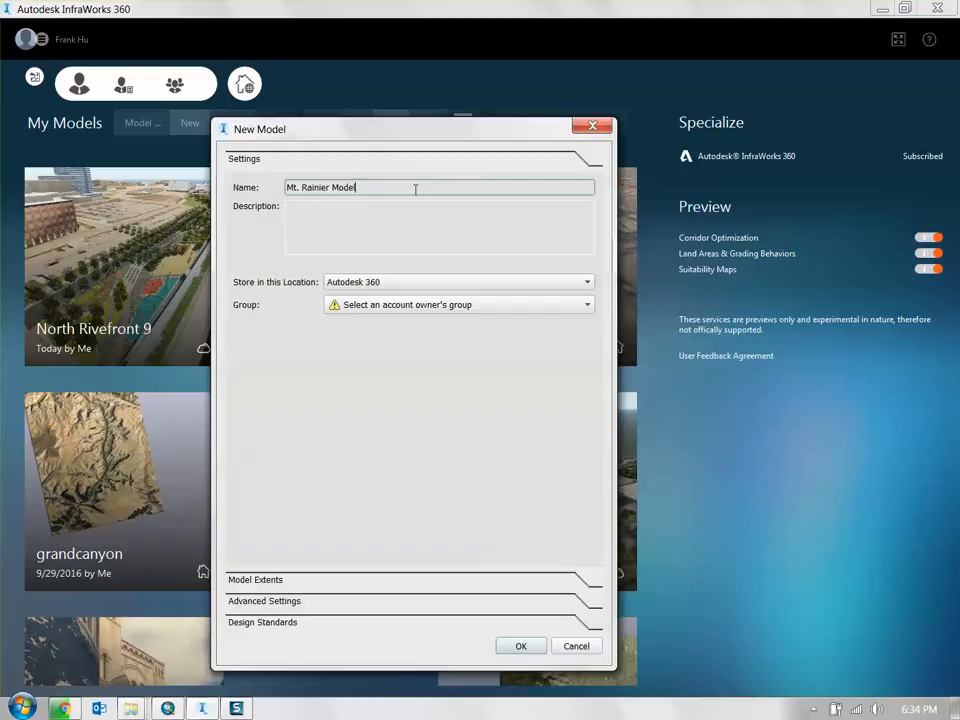
click(432, 283)
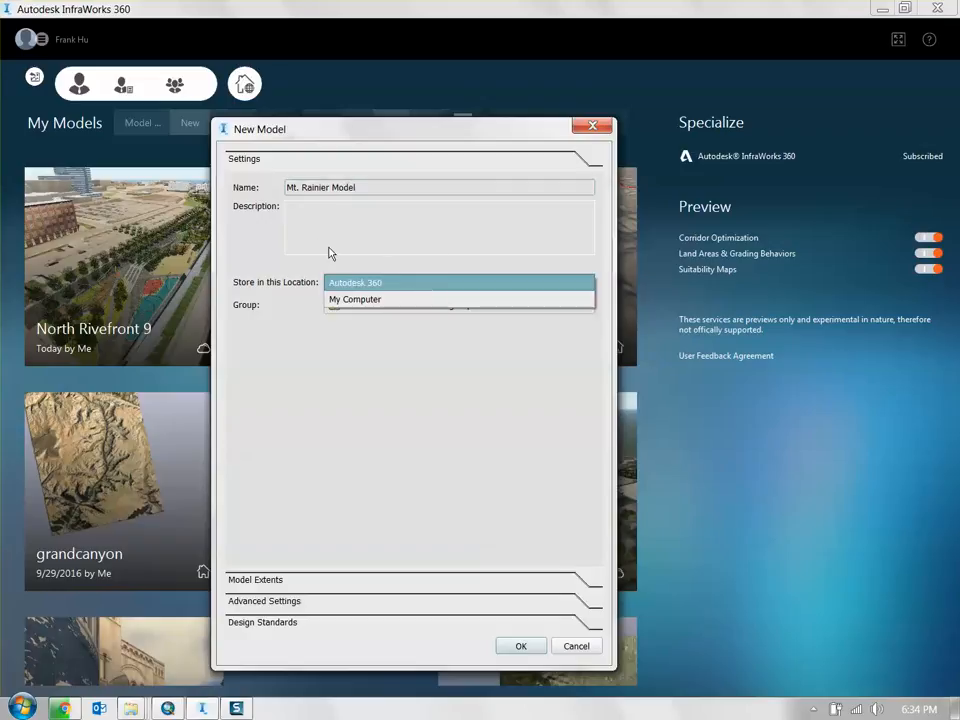
click(350, 300)
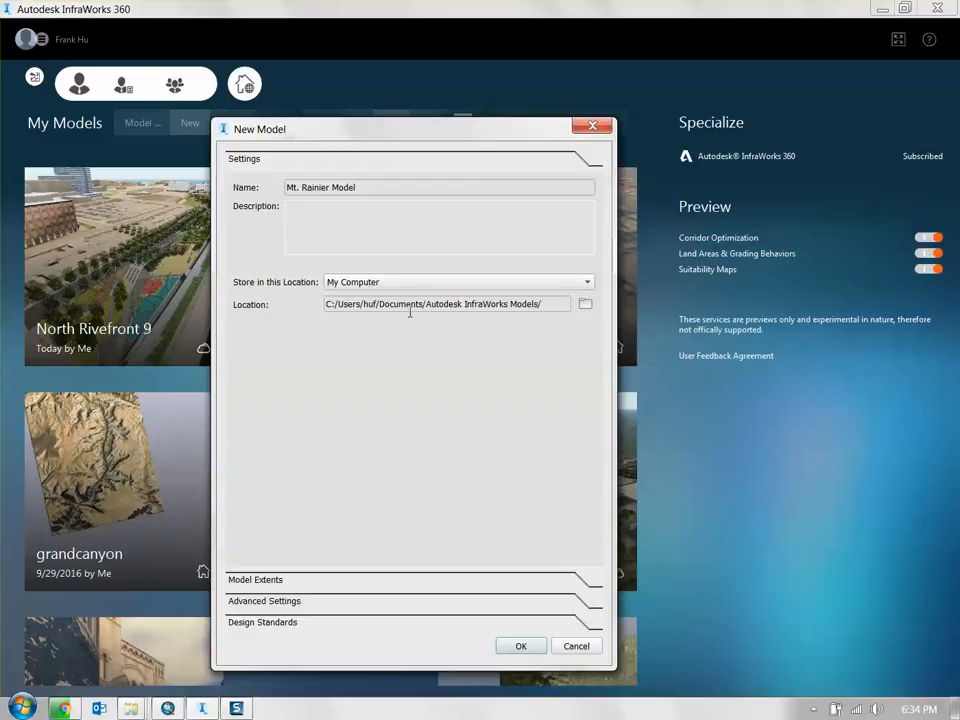
- Define the model extent from bbox_rainier.shp in the GIS folder, using the file's data extents
click(266, 586)
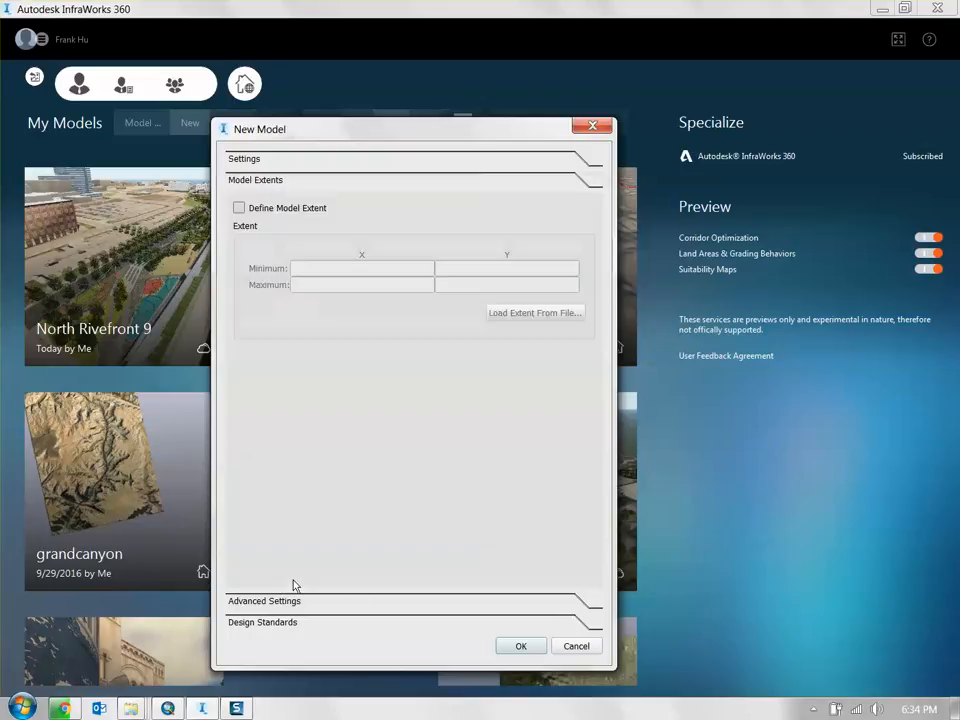
click(278, 212)
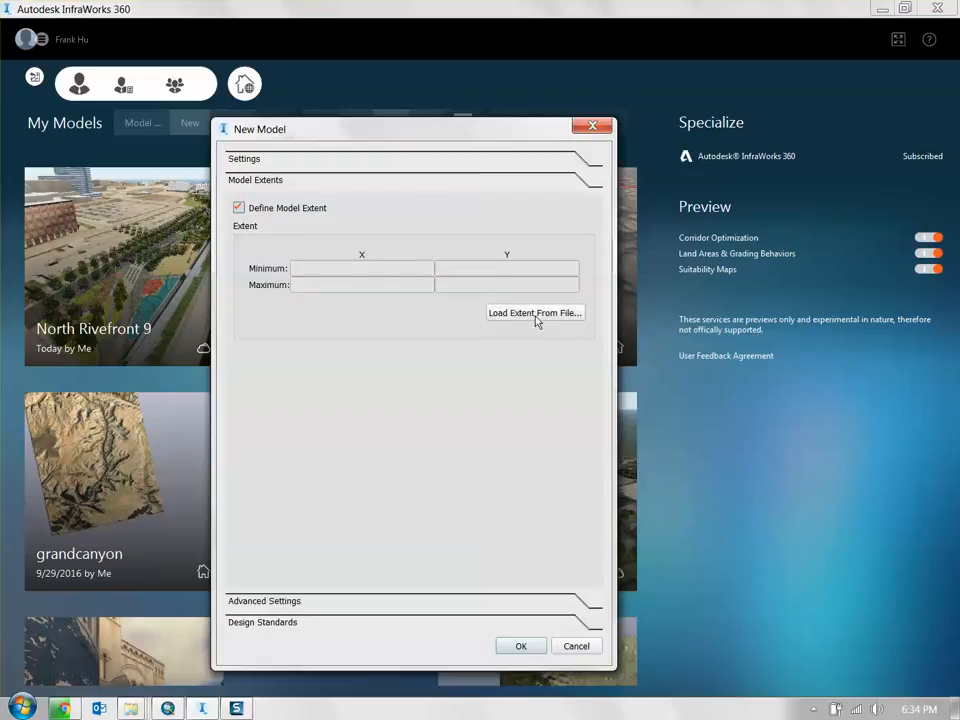
click(532, 318)
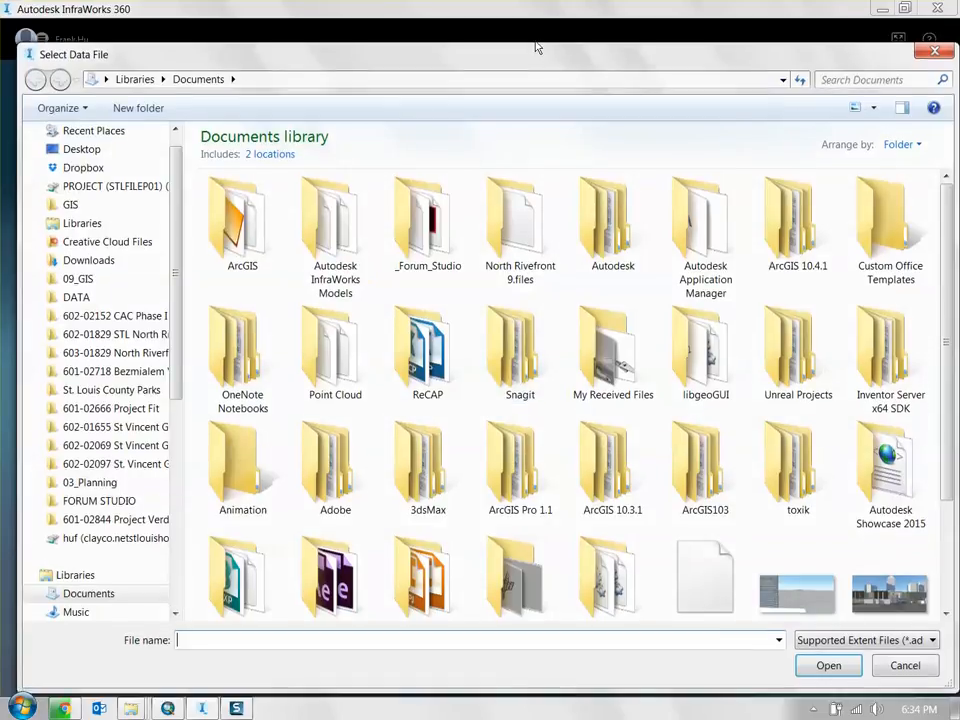
drag(537, 47, 531, 33)
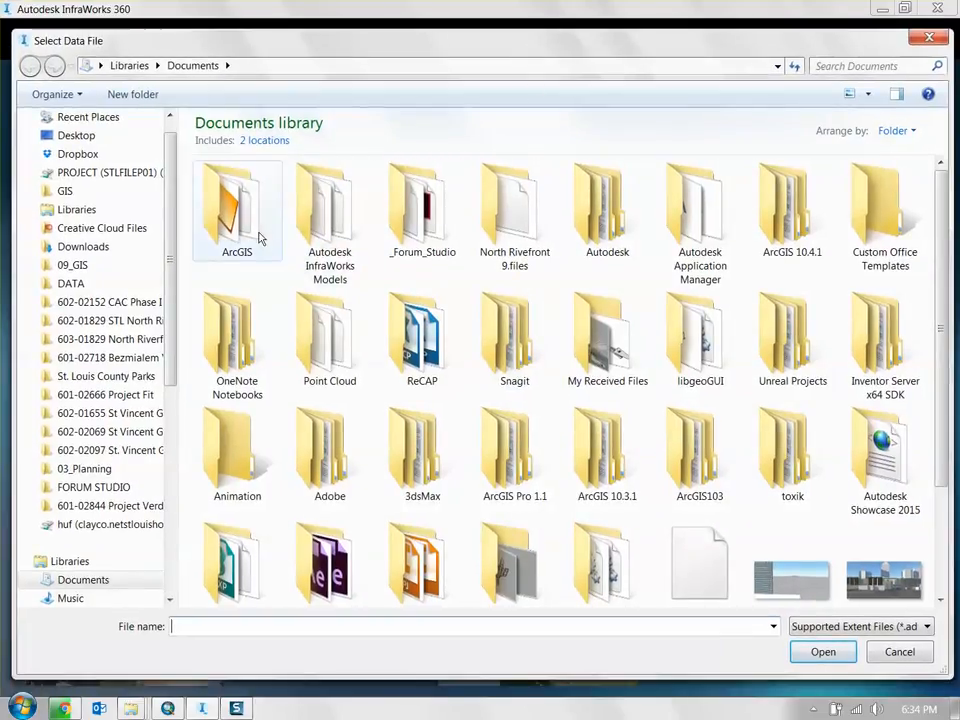
click(70, 154)
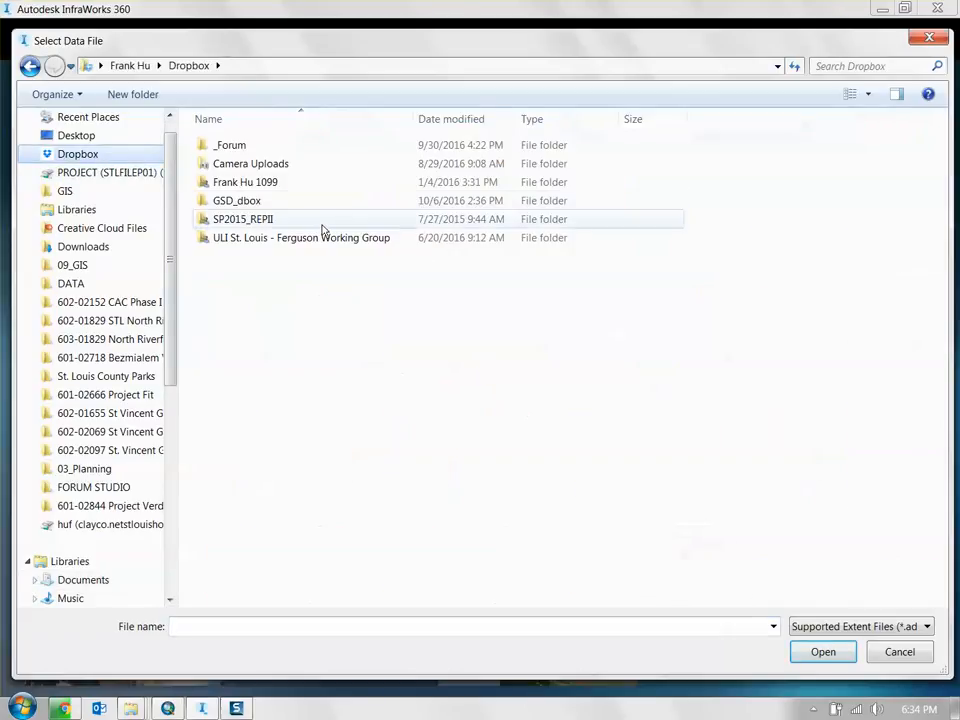
click(120, 195)
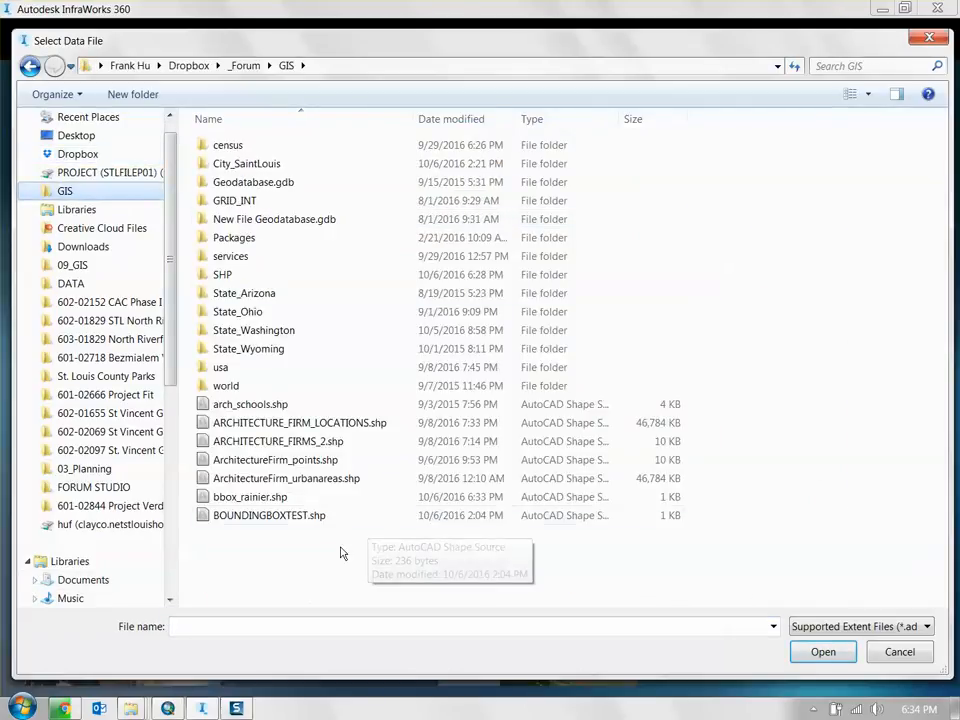
click(257, 500)
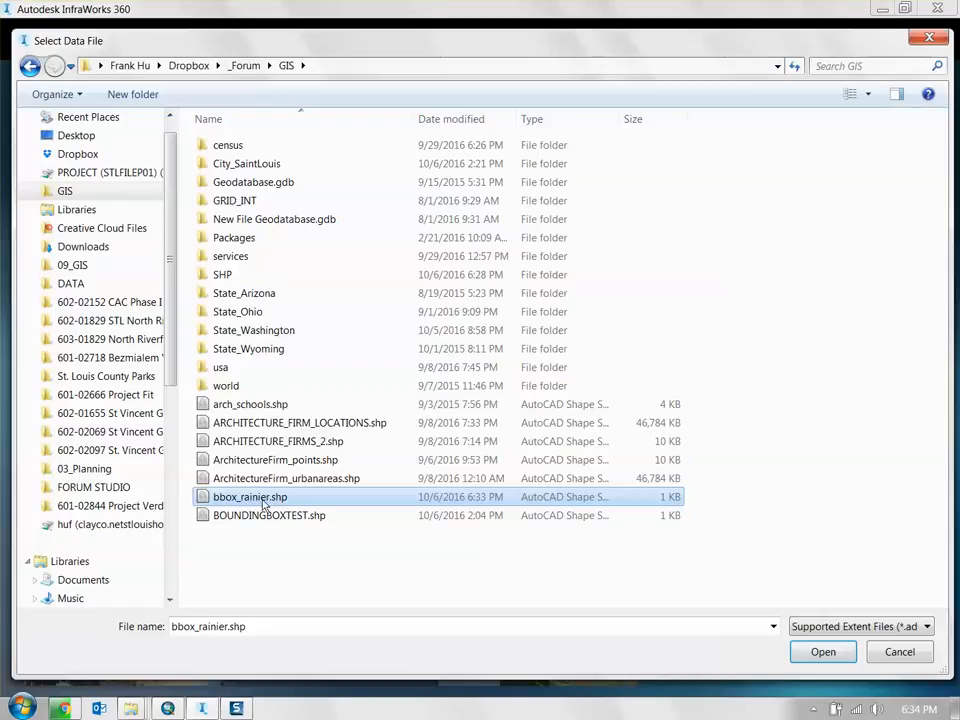
click(820, 651)
drag(377, 355, 365, 319)
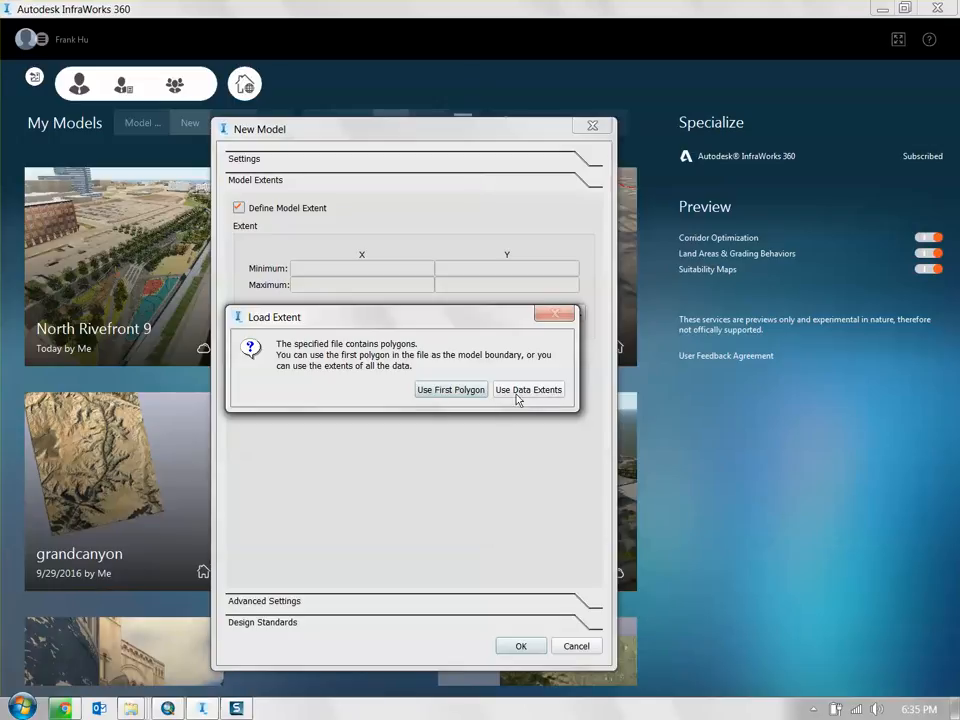
click(537, 392)
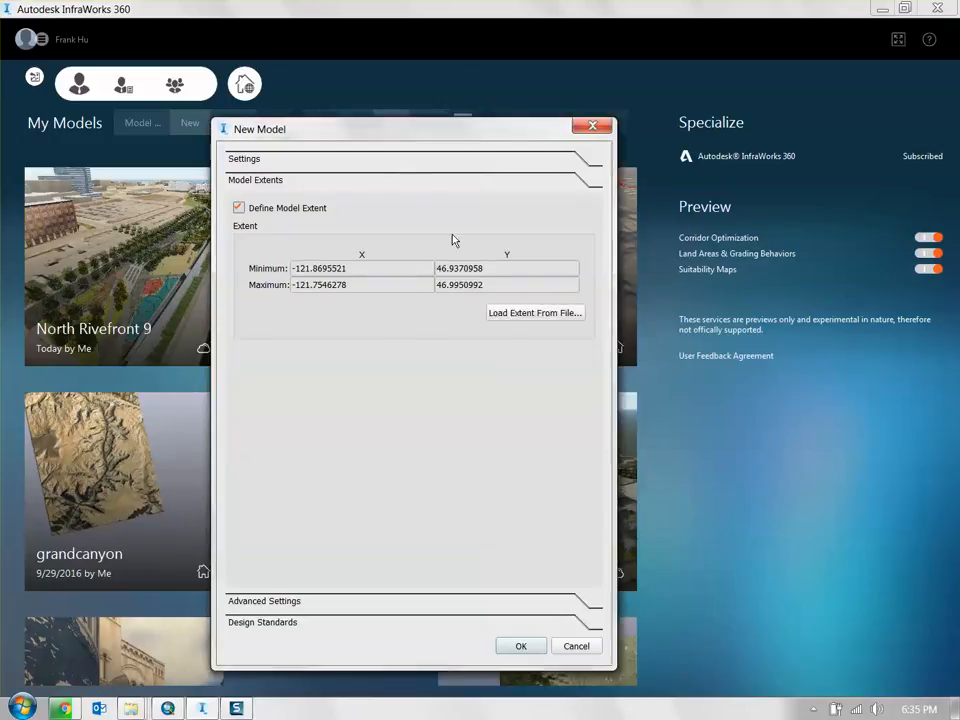
- Create the model with the AASHTO_Imperial_2011 road standards and driving on the right side of the road
click(364, 604)
click(367, 623)
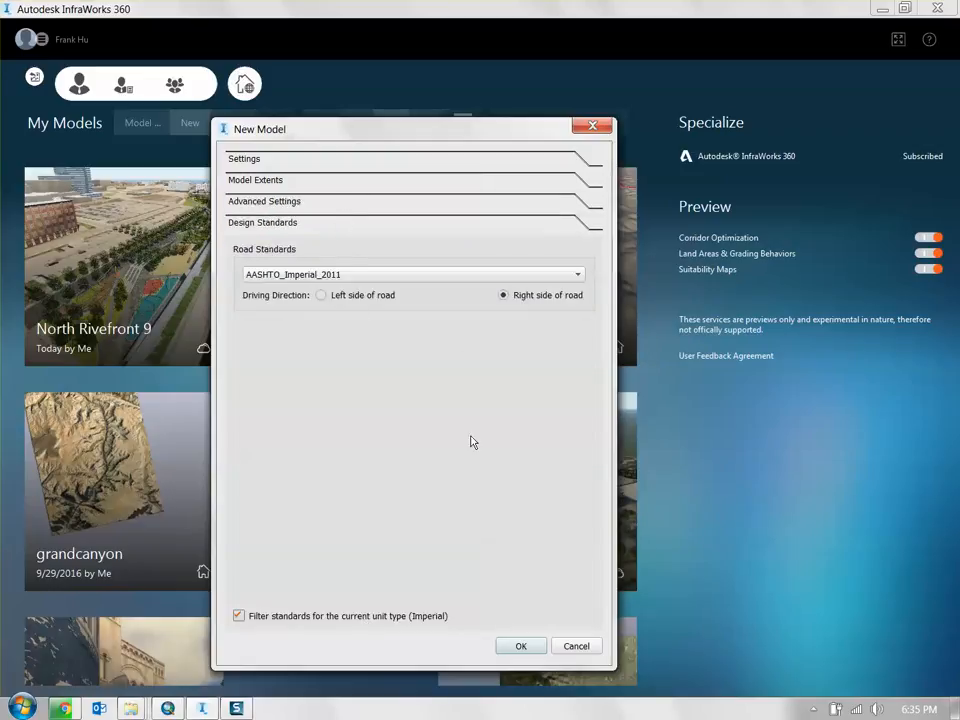
click(534, 647)
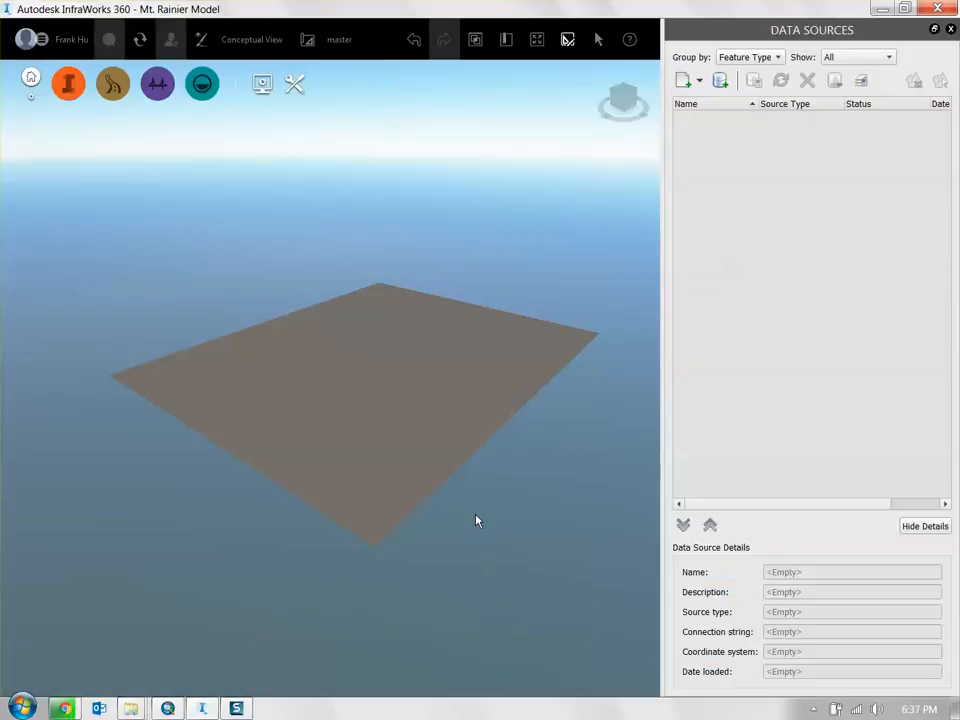
- View the new model's ground plane from above and compare its shape with the bbox_rainier outline in ArcMap, returning to InfraWorks
shift+middle_drag(416, 474, 490, 411)
drag(490, 411, 484, 411)
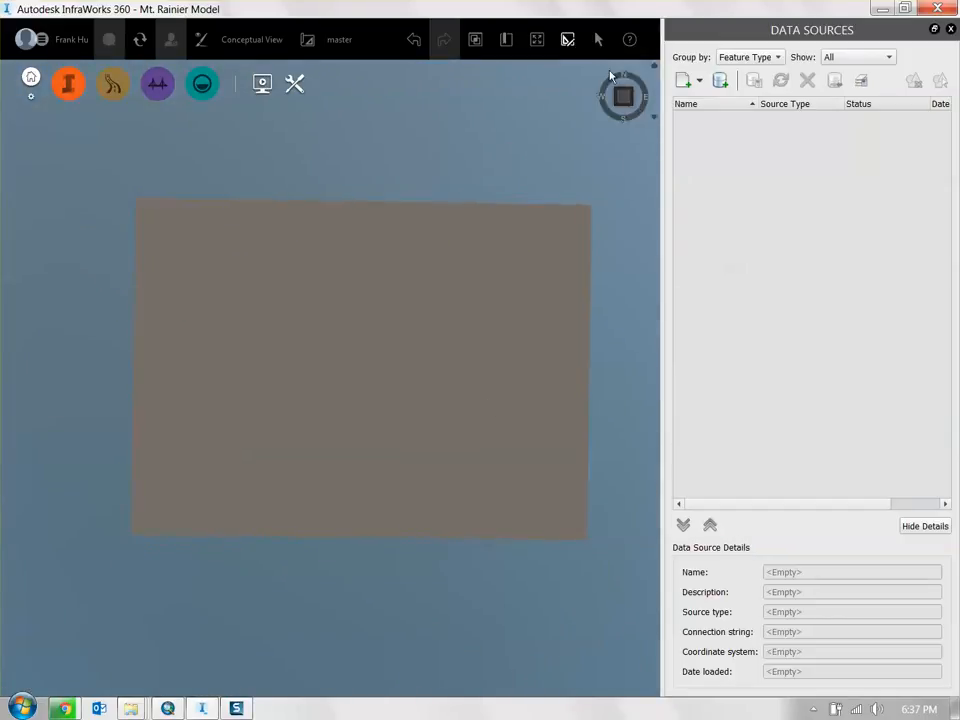
shift+middle_drag(598, 143, 530, 268)
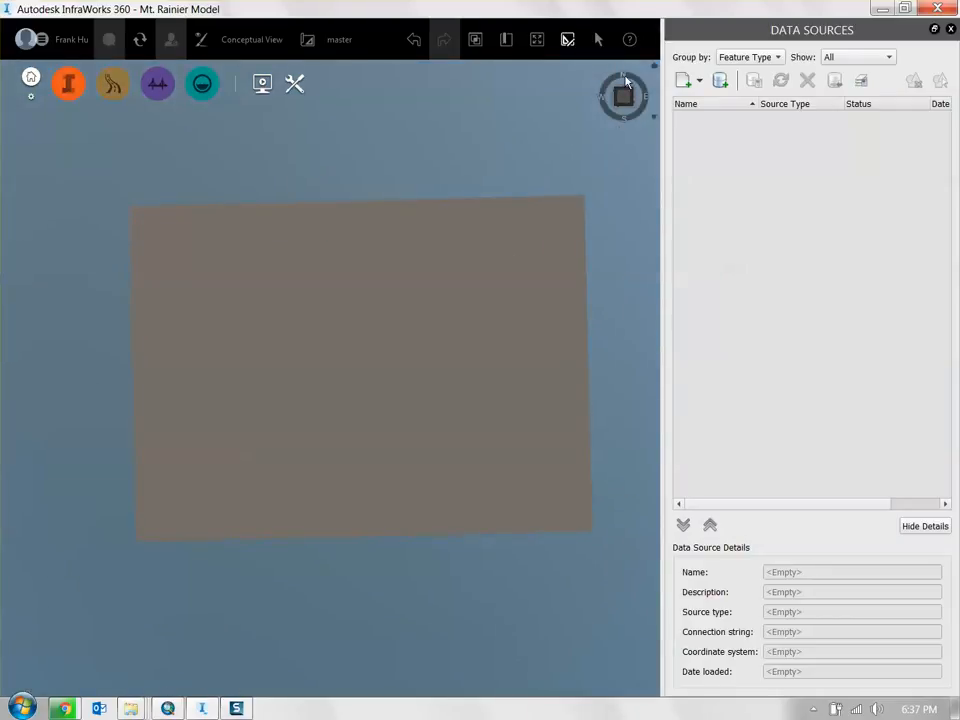
drag(583, 216, 494, 220)
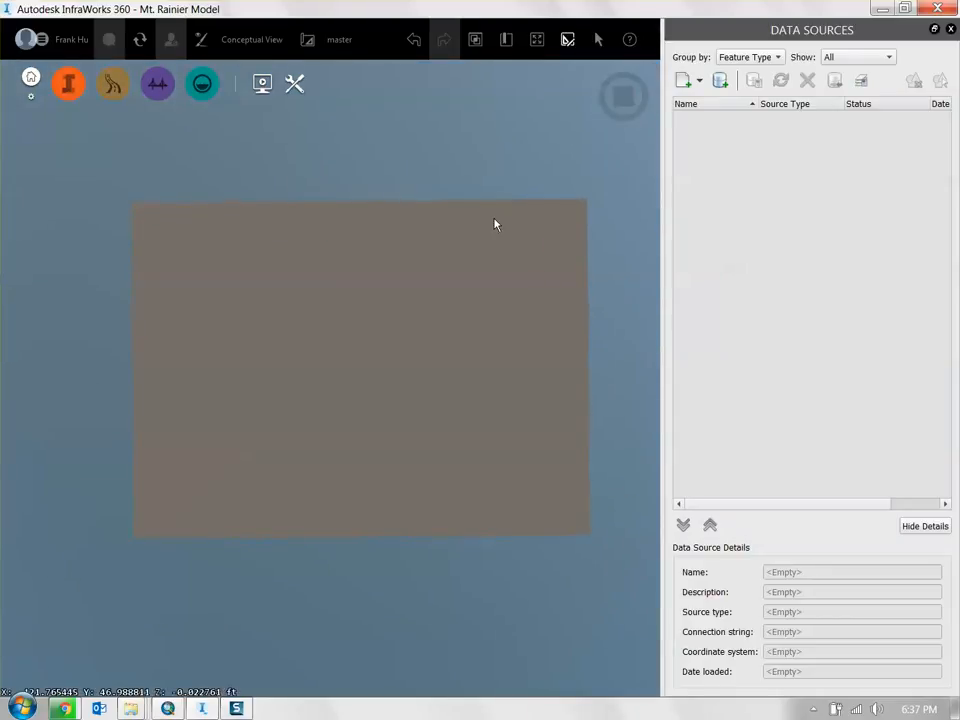
click(168, 708)
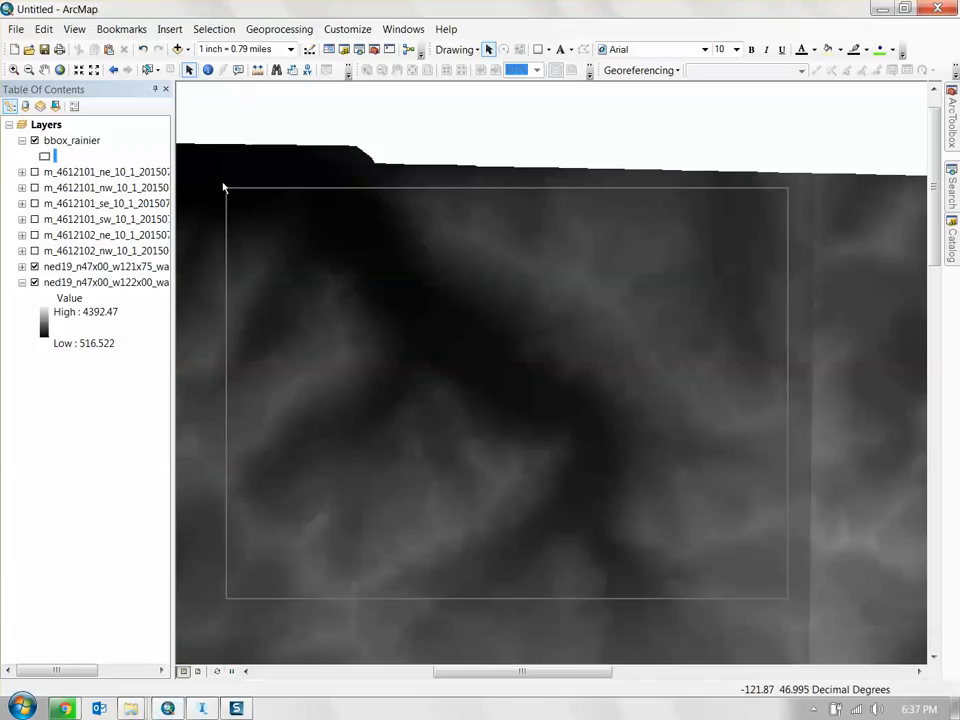
click(203, 710)
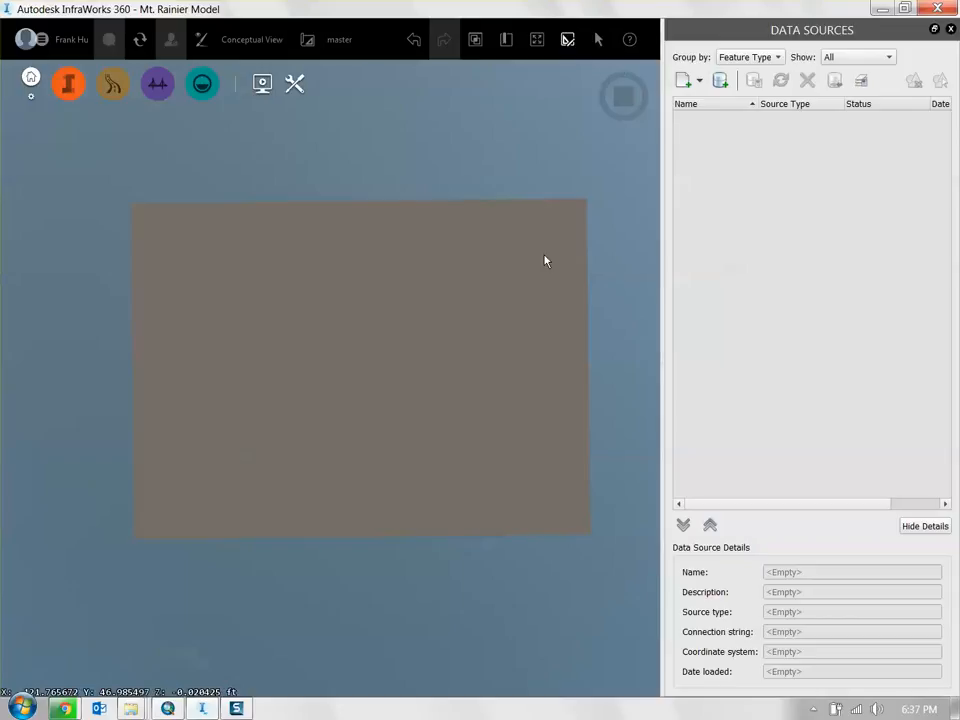
- Examine where the model's ground plane lies on the globe, from the whole-Earth view back to a close oblique view of the plane
drag(560, 306, 476, 324)
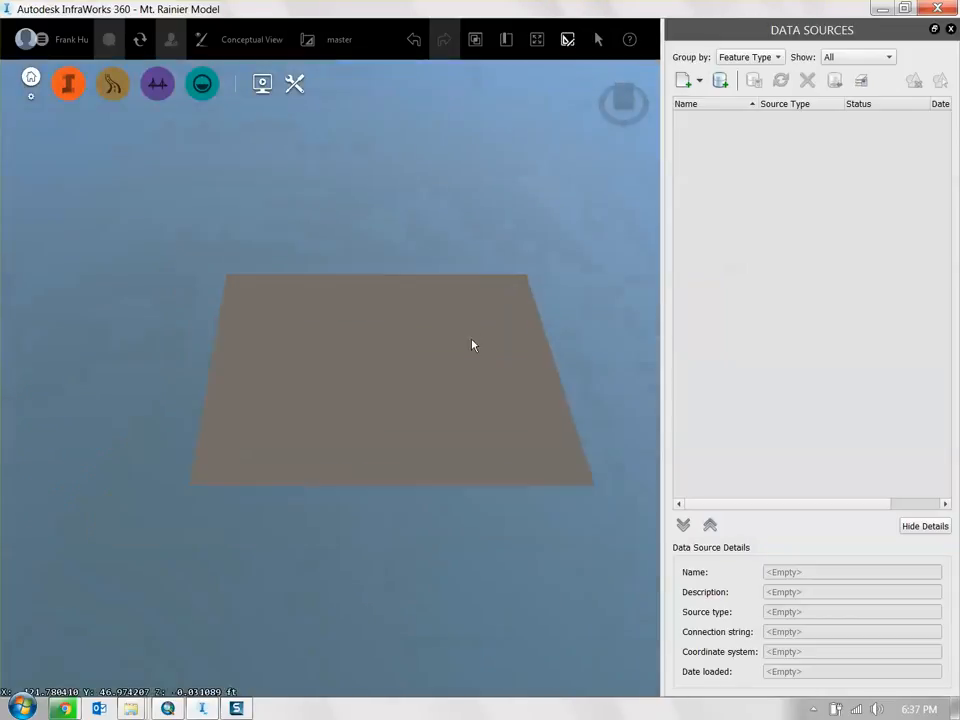
scroll(472, 340, down, 3)
scroll(472, 346, down, 8)
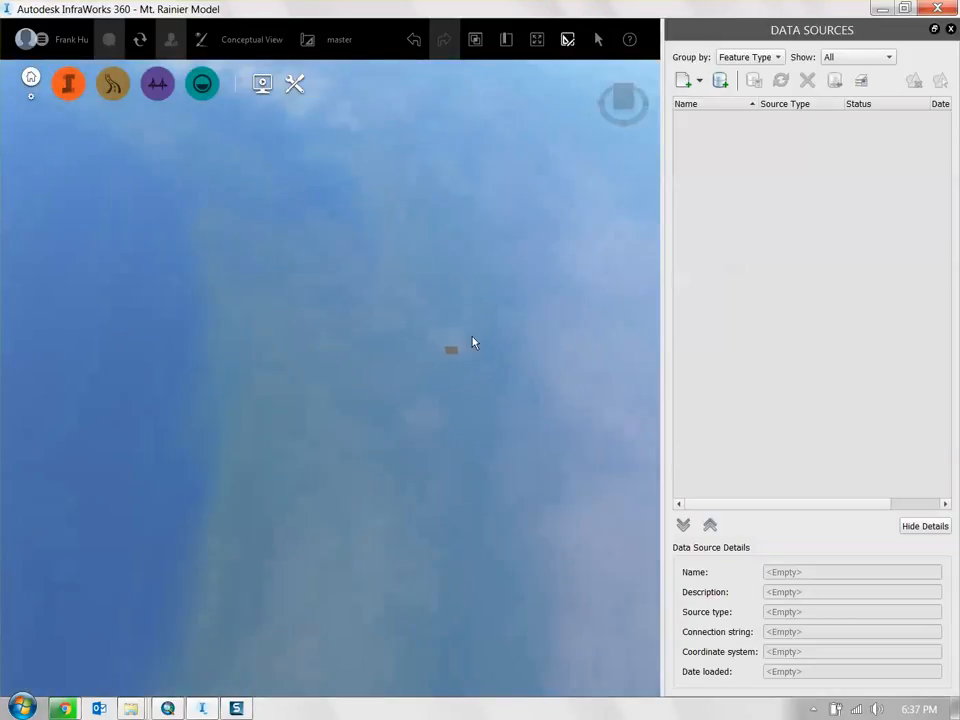
scroll(474, 346, down, 5)
drag(403, 345, 453, 388)
scroll(283, 349, down, 6)
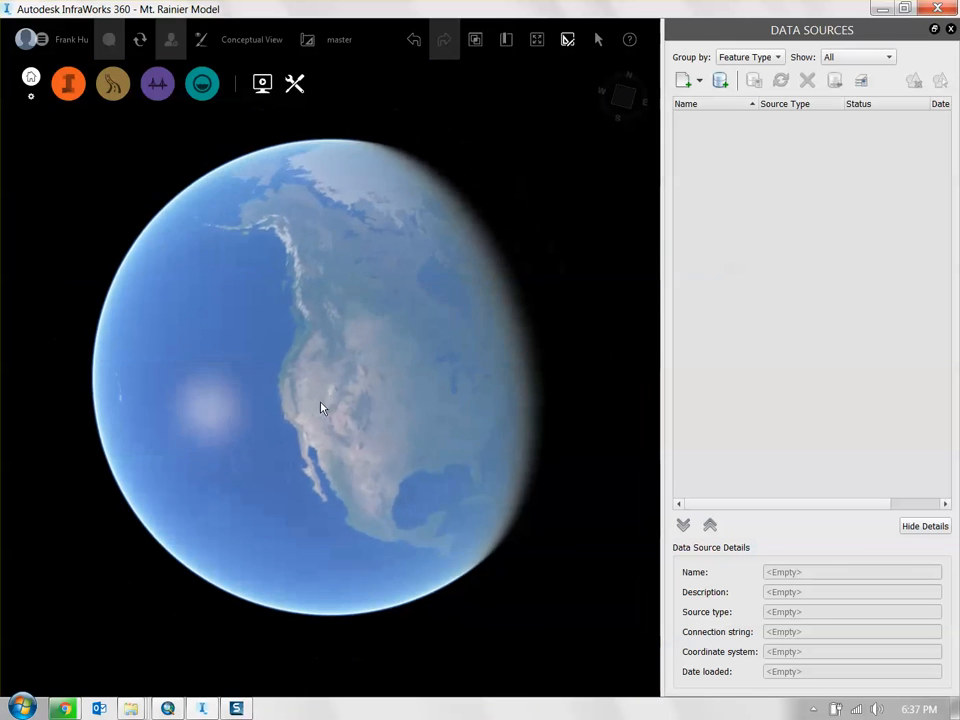
mouse_move(357, 406)
right_down()
mouse_move(271, 383)
mouse_move(346, 407)
right_up()
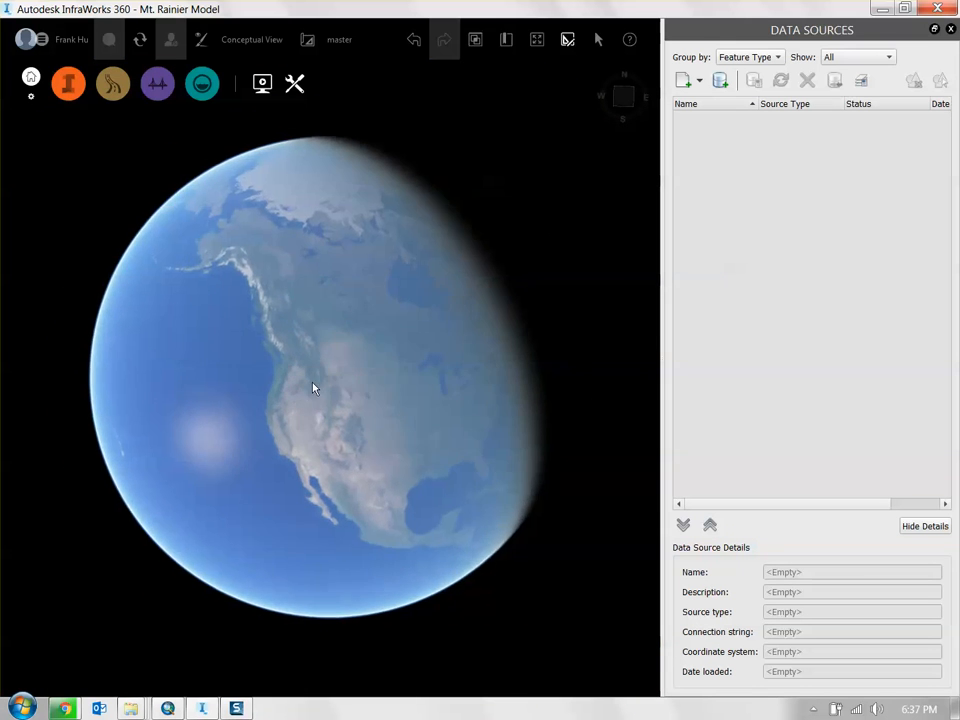
scroll(300, 379, up, 3)
scroll(300, 384, up, 5)
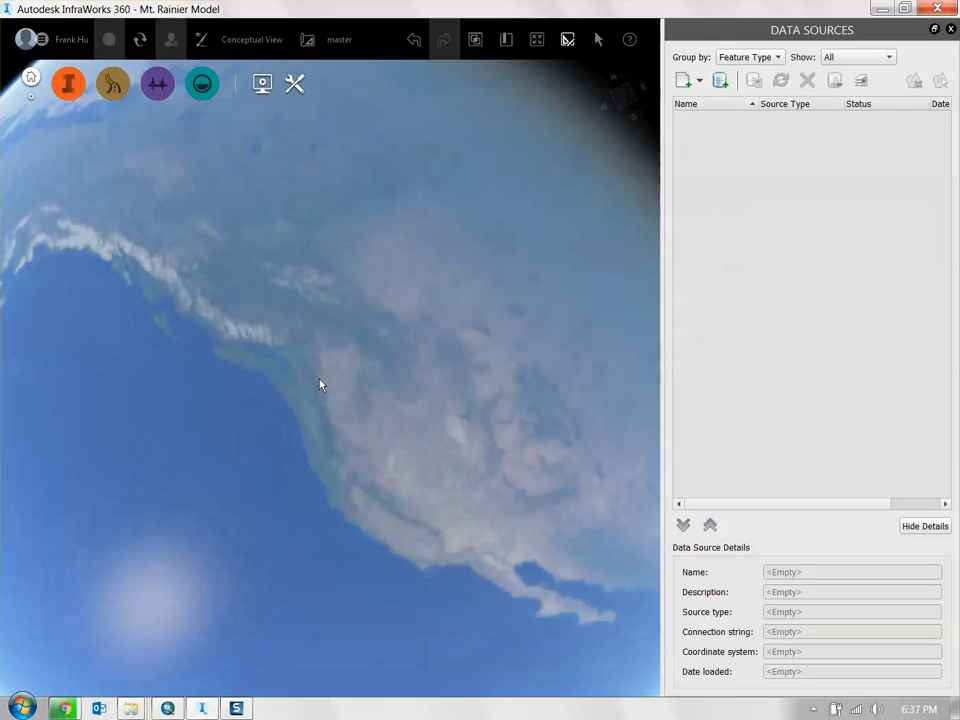
scroll(316, 403, up, 5)
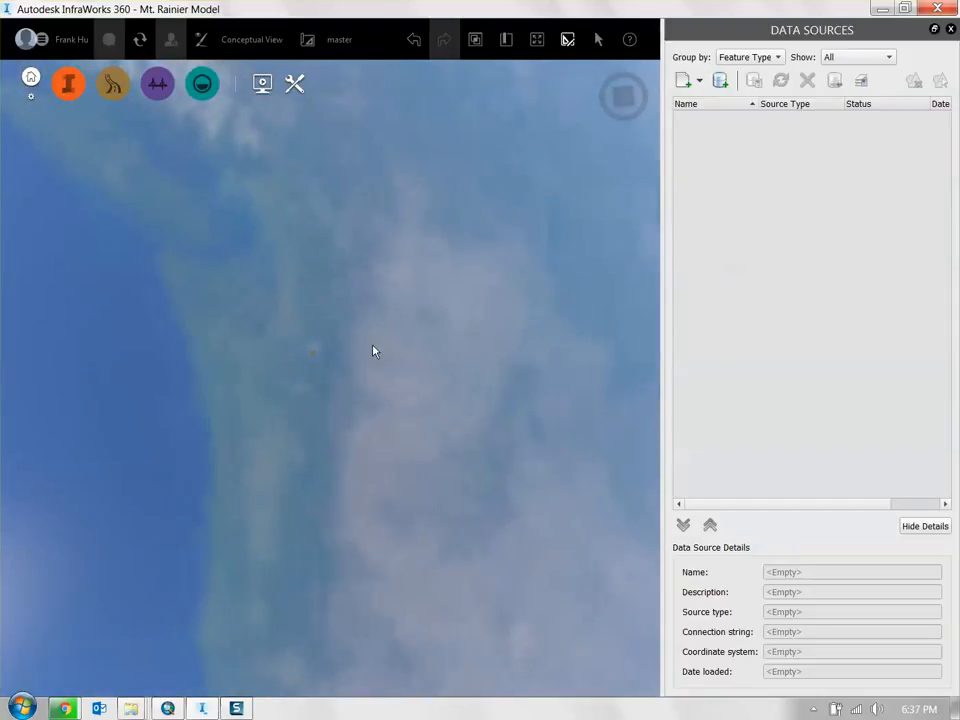
scroll(372, 346, up, 2)
scroll(315, 378, up, 3)
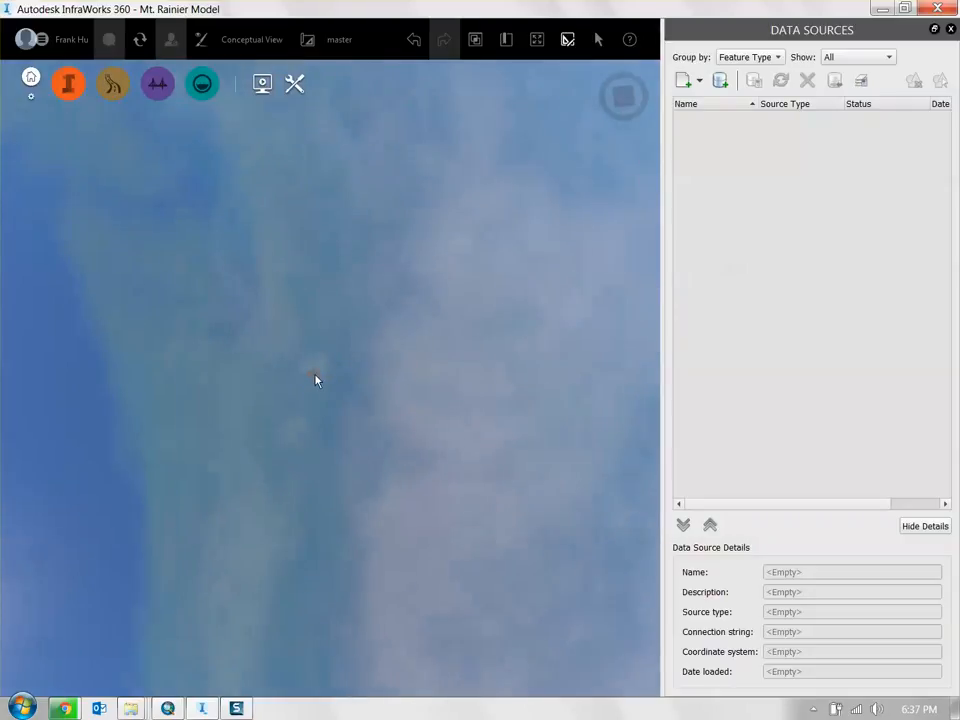
scroll(316, 375, up, 5)
shift+middle_drag(323, 327, 320, 380)
drag(320, 380, 520, 305)
- Hide the model's data sources list and bring it back from the model-building tools
click(950, 32)
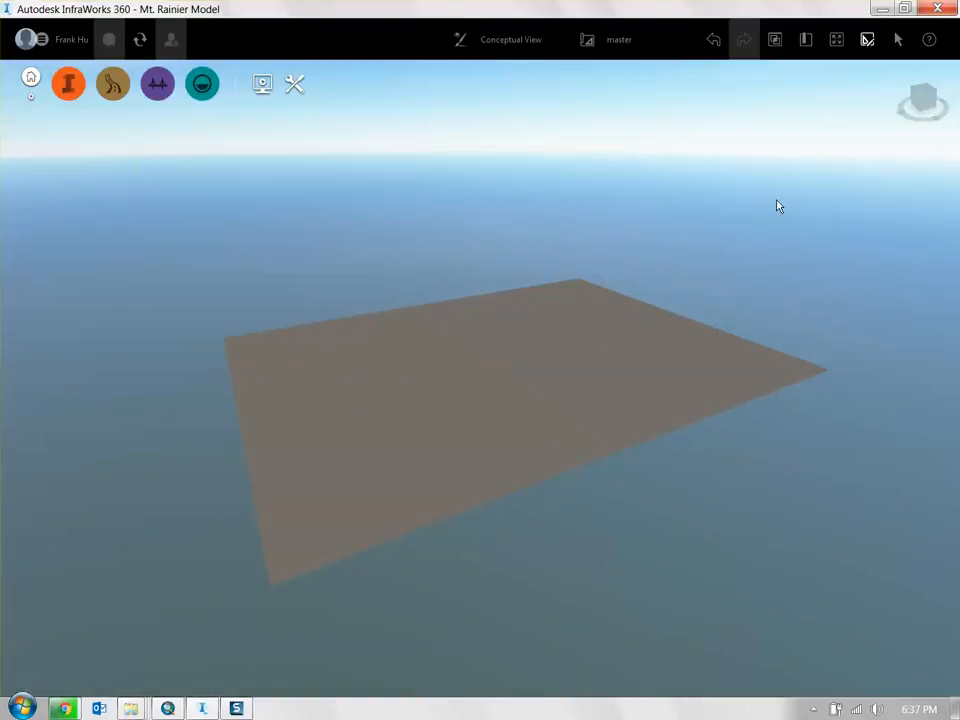
drag(350, 293, 370, 305)
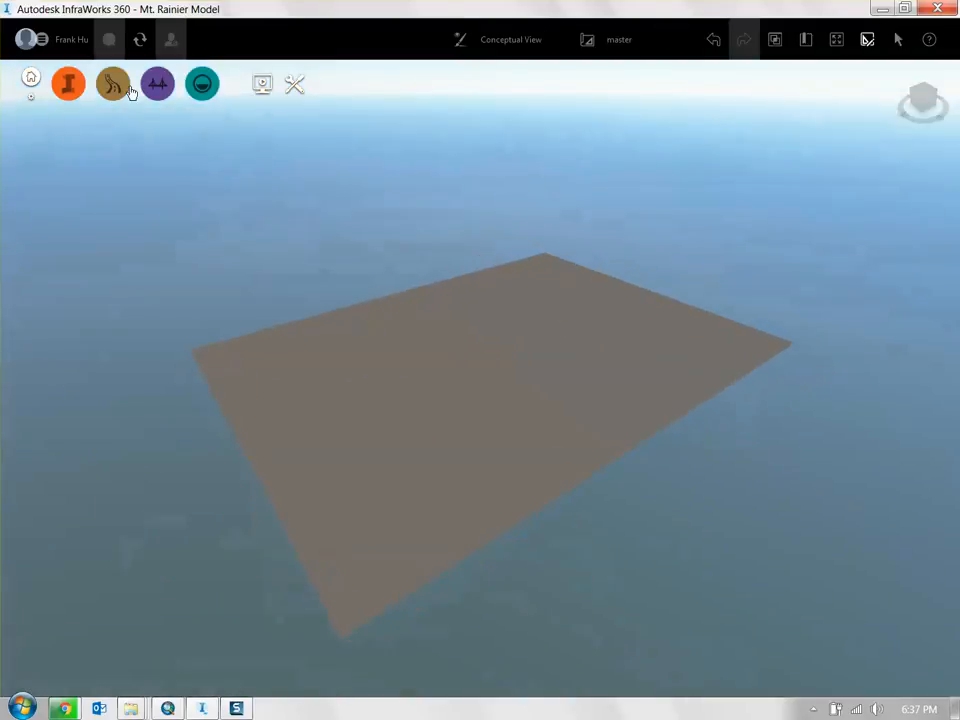
click(68, 84)
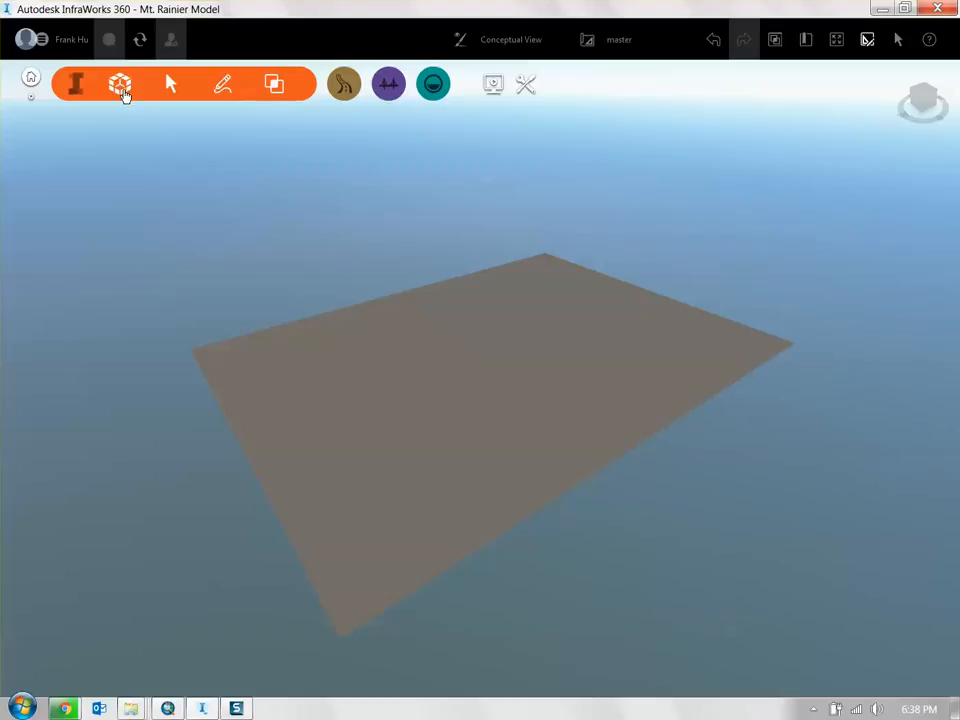
click(121, 93)
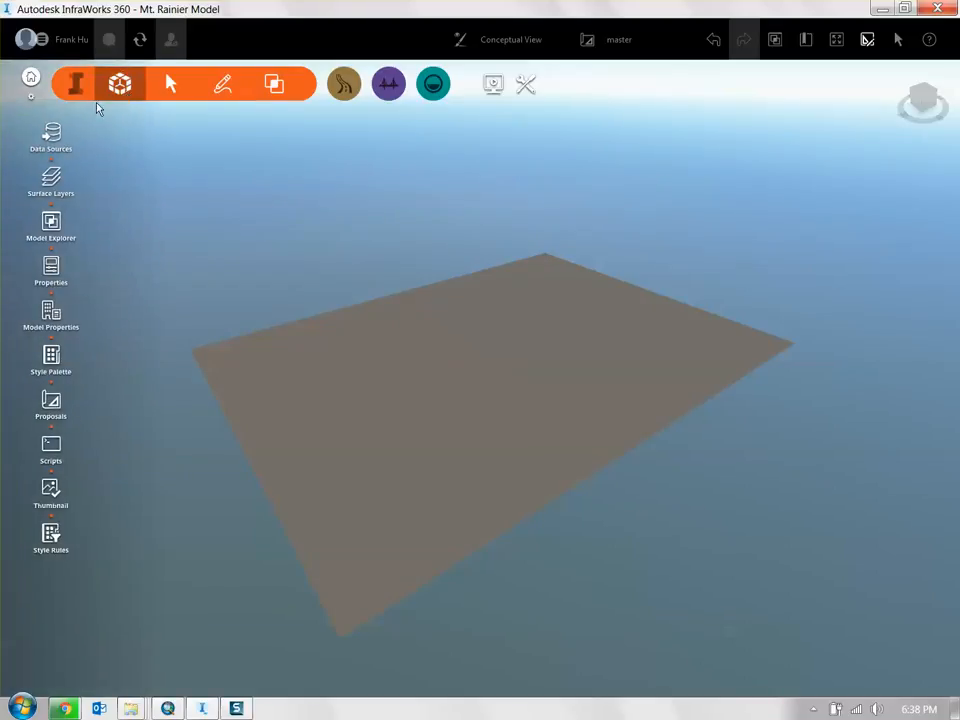
click(55, 135)
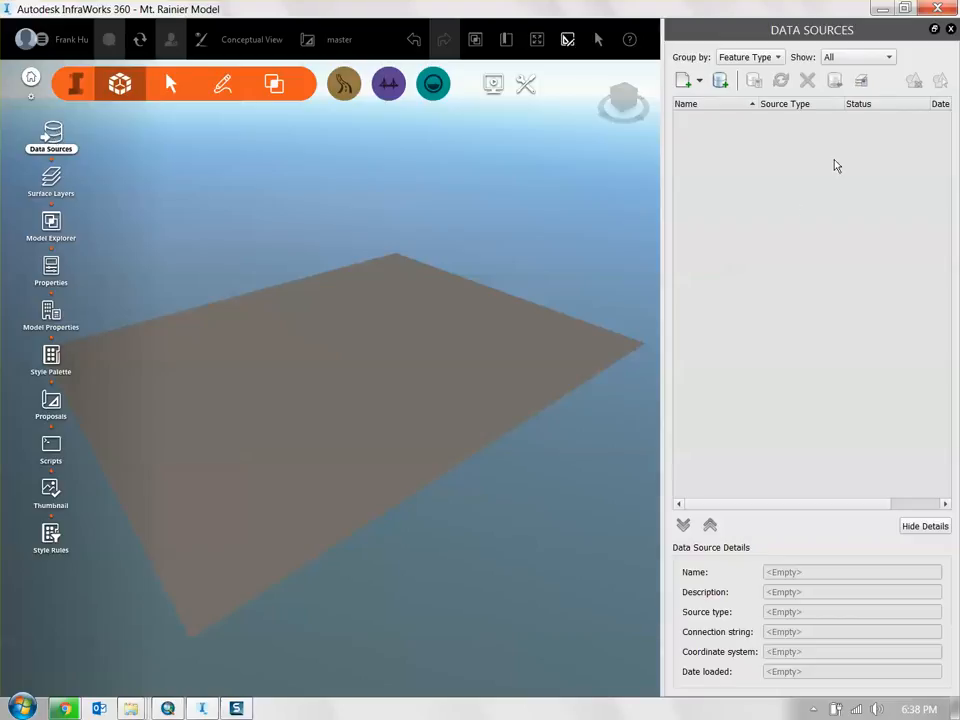
drag(445, 359, 609, 345)
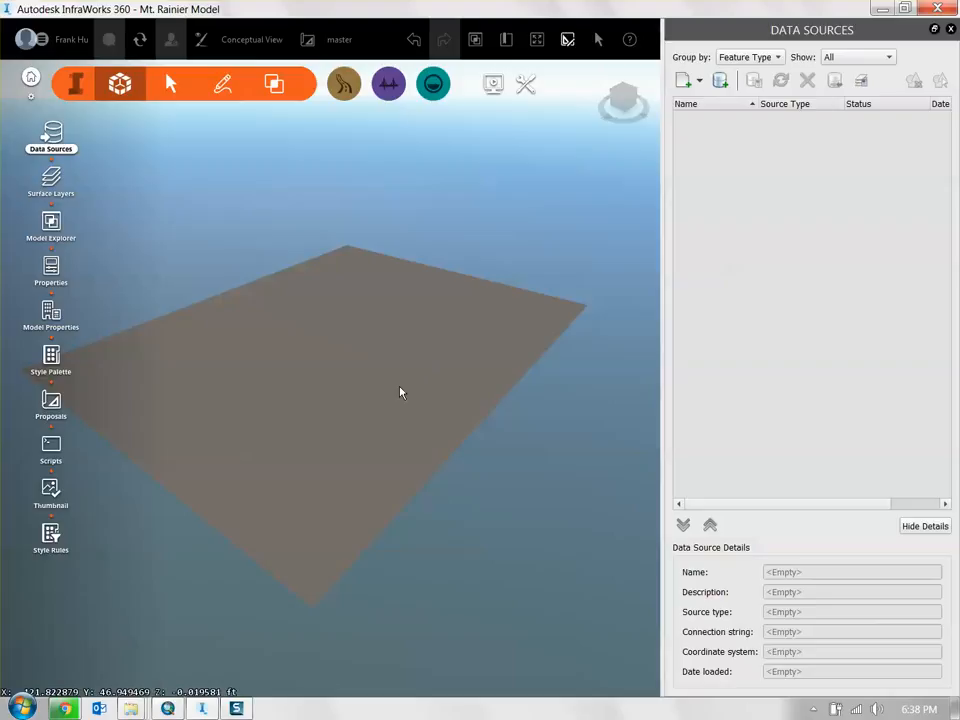
drag(433, 364, 467, 360)
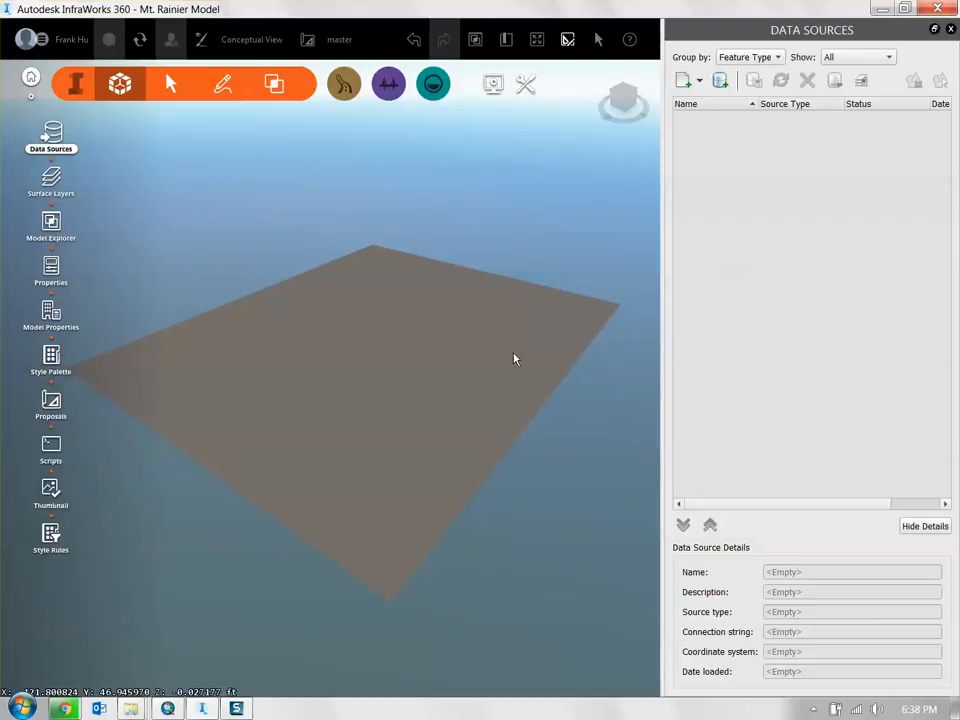
drag(506, 336, 362, 316)
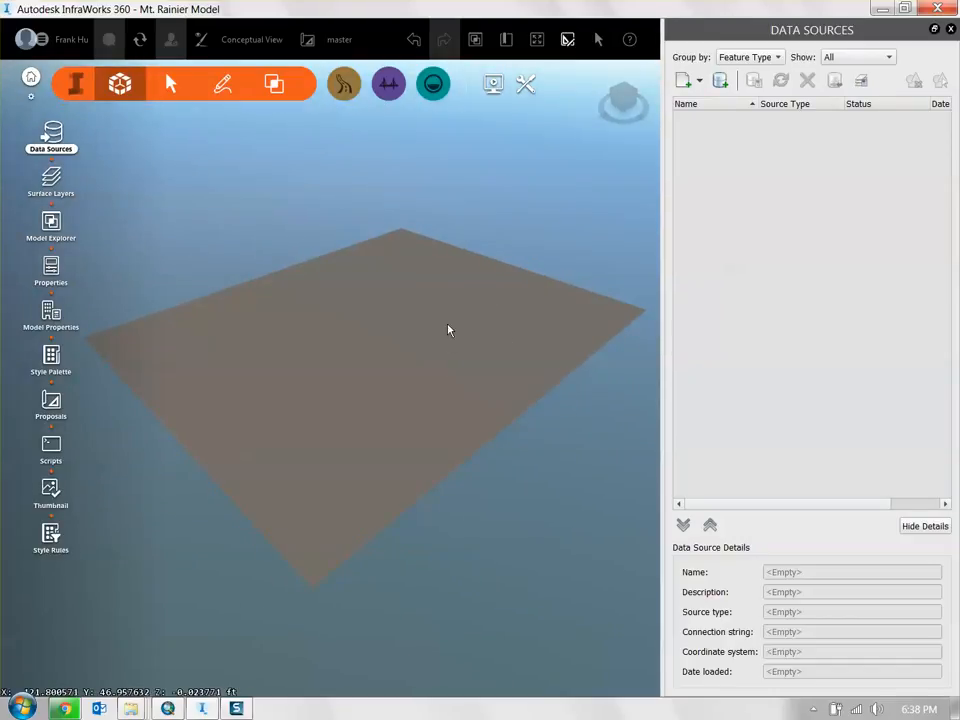
mouse_move(474, 340)
mouse_down()
mouse_move(476, 317)
mouse_move(484, 350)
mouse_up()
mouse_move(419, 391)
mouse_down()
mouse_move(491, 356)
mouse_move(469, 369)
mouse_move(477, 357)
mouse_move(505, 372)
mouse_move(523, 324)
mouse_move(403, 349)
mouse_move(403, 285)
mouse_move(498, 343)
mouse_move(450, 313)
mouse_move(403, 366)
mouse_move(414, 375)
mouse_move(331, 390)
mouse_move(420, 264)
mouse_move(411, 341)
mouse_move(420, 330)
mouse_move(392, 360)
mouse_move(418, 354)
mouse_move(421, 371)
mouse_up()
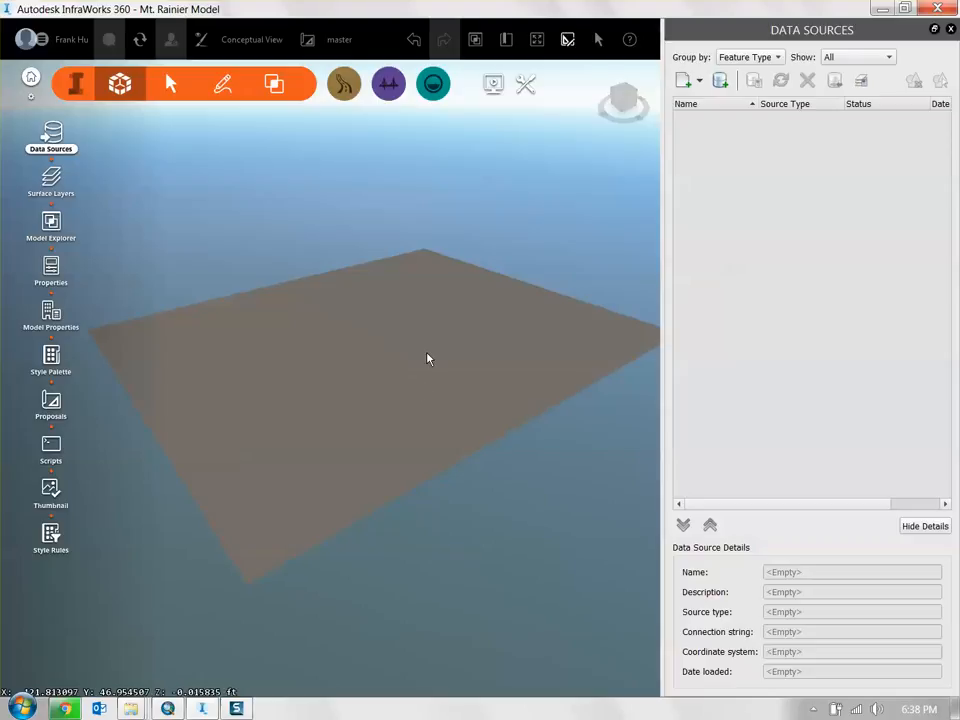
drag(405, 332, 433, 355)
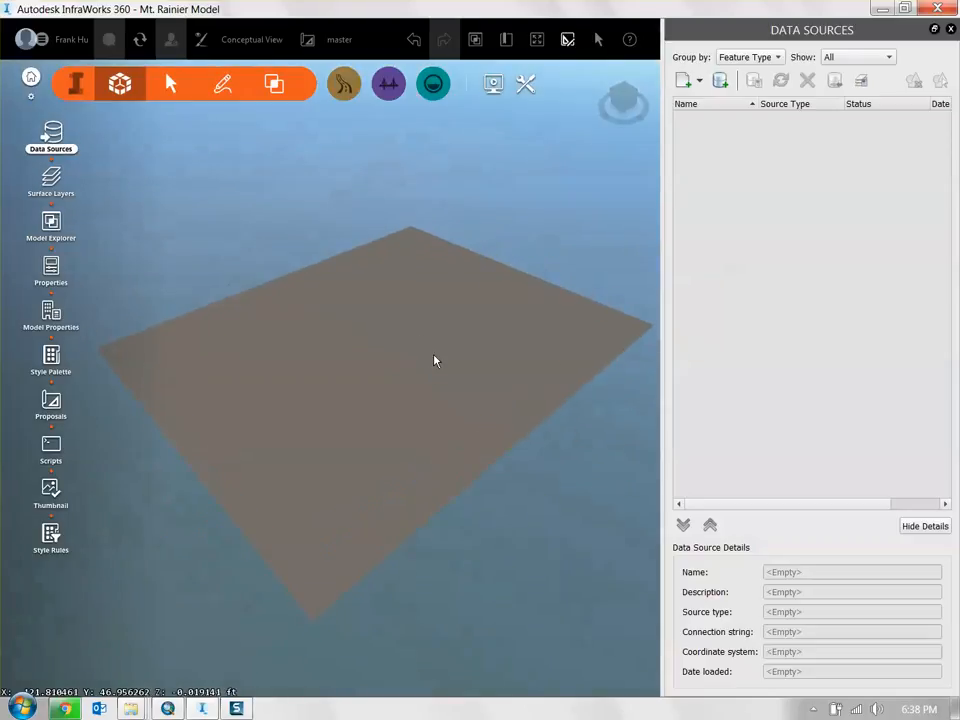
- Start adding a Raster data source and browse to GIS > State_Washington > Mount Rainier > DEM
click(702, 82)
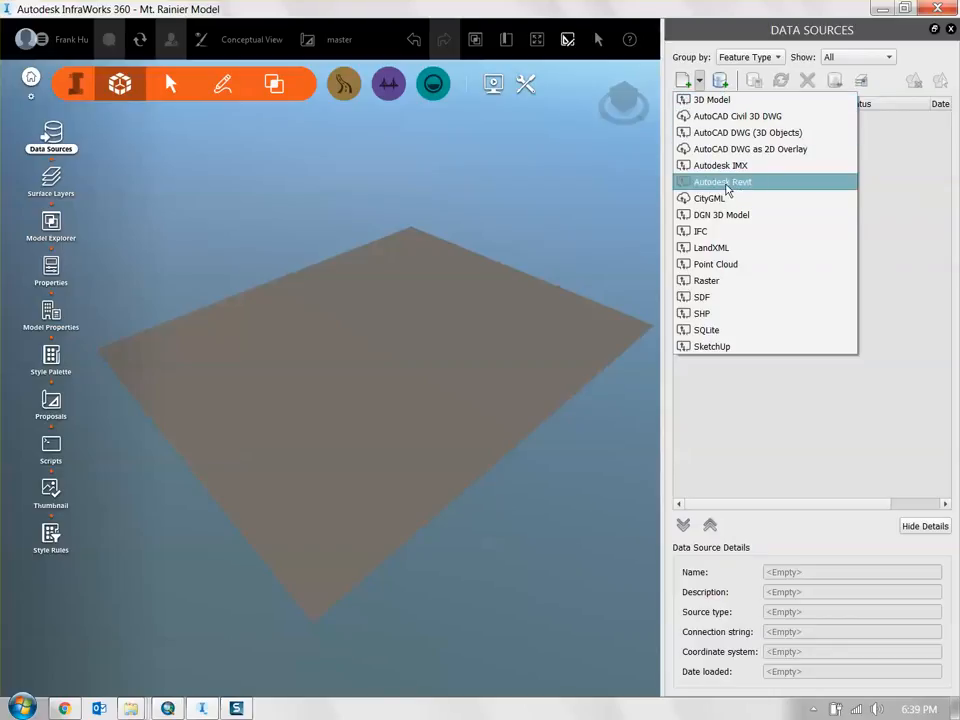
click(705, 288)
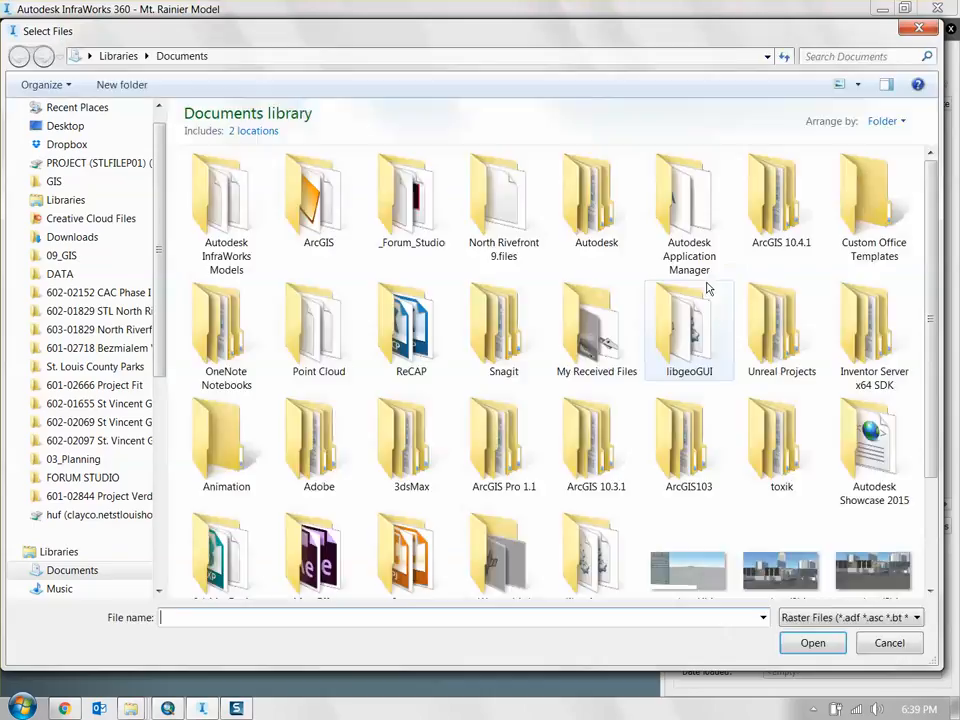
click(56, 181)
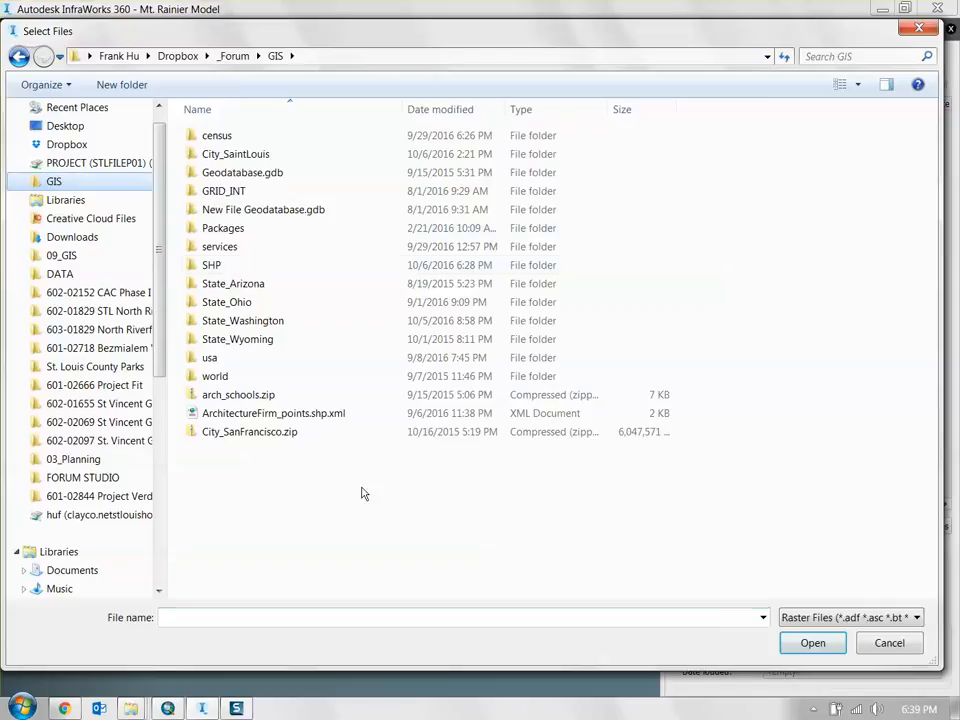
double_click(272, 323)
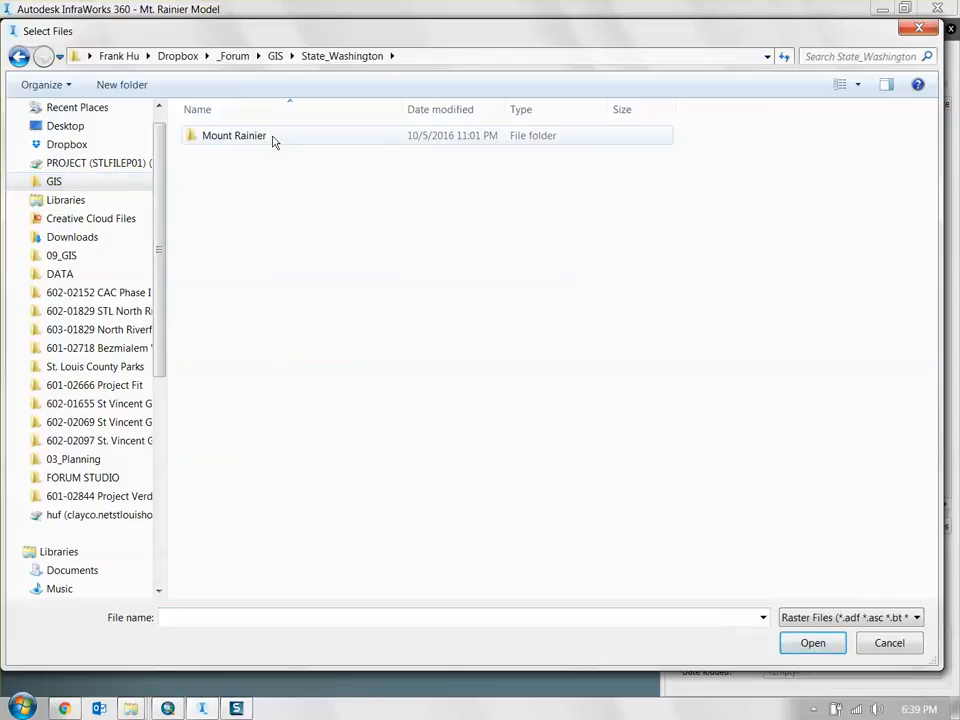
double_click(272, 140)
double_click(244, 141)
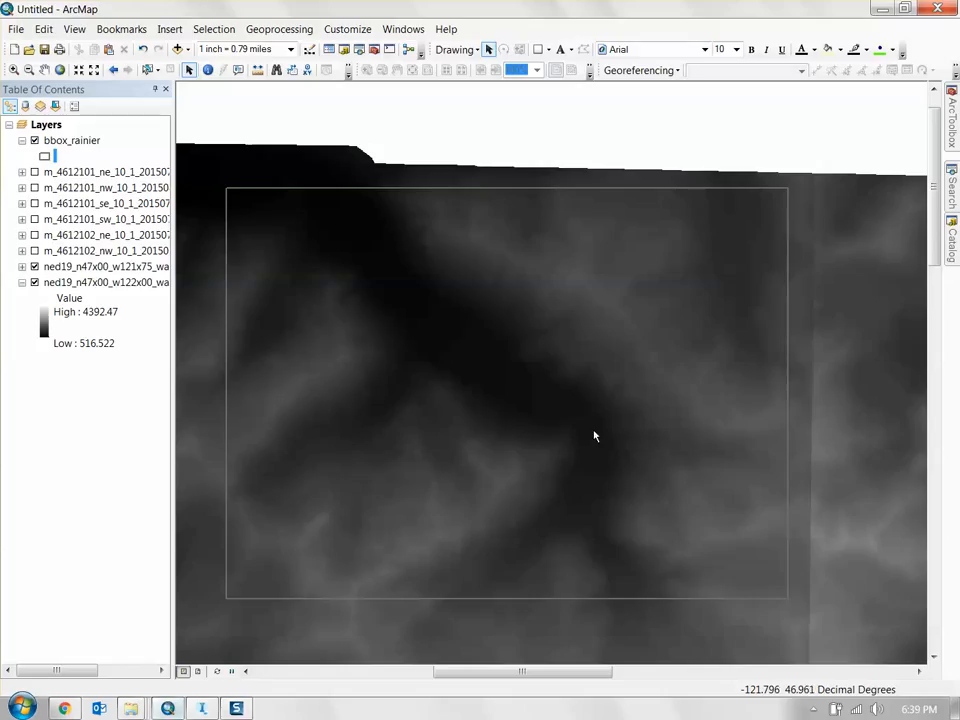
- Switch to ArcMap and toggle the two ned19 elevation layers to check which one covers the bbox_rainier extent
scroll(745, 390, up, 3)
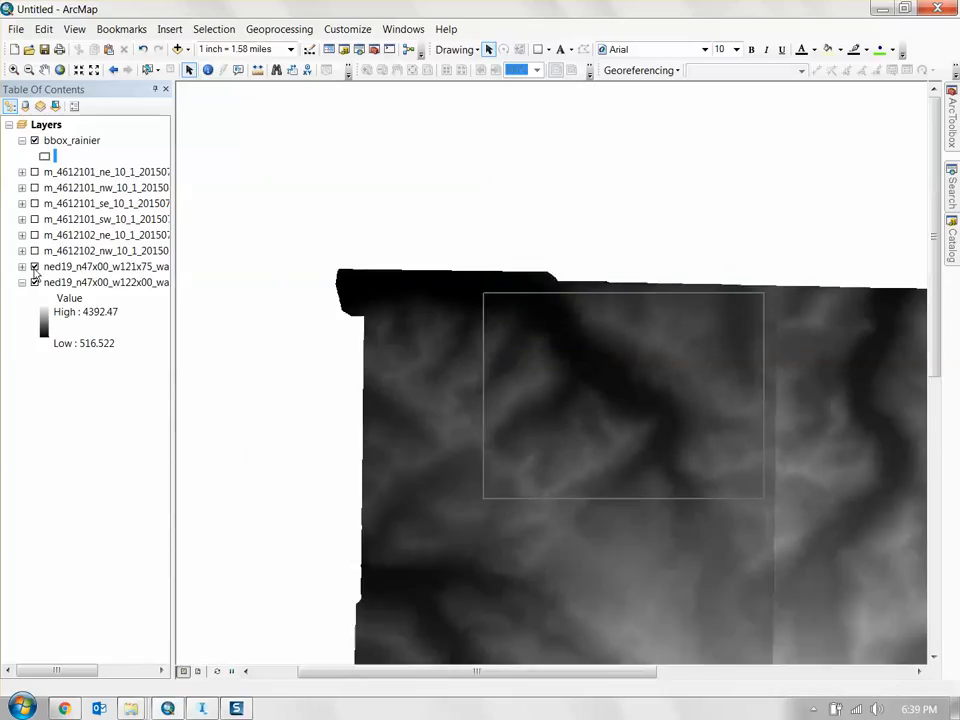
click(34, 267)
click(34, 282)
click(82, 283)
click(34, 283)
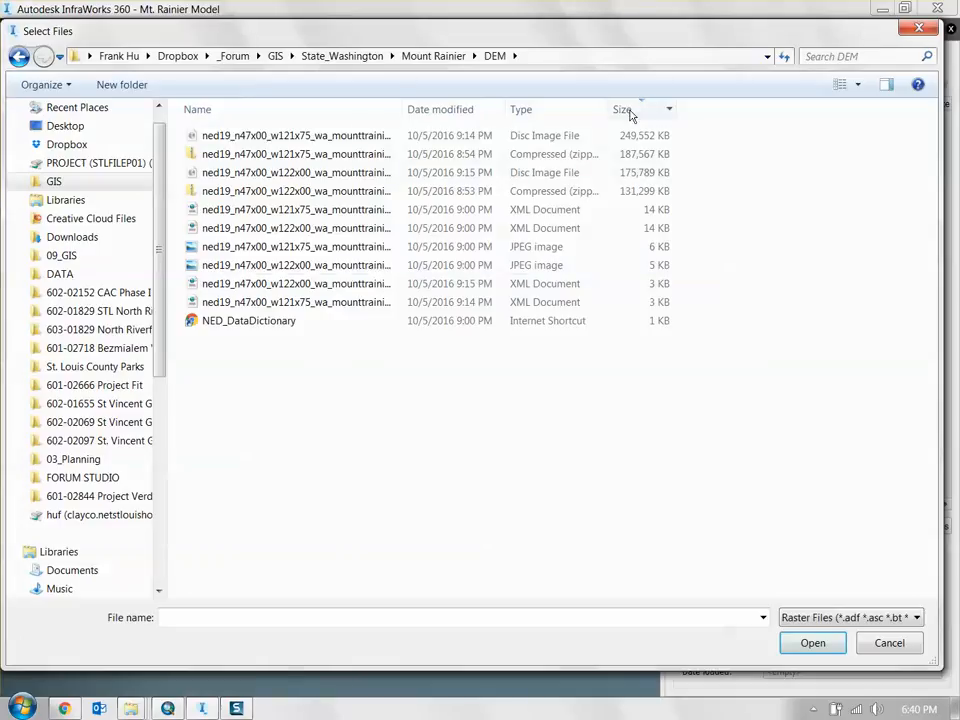
- Return to InfraWorks 360 and import ned19_n47x00_w122x00_wa_mounttrainier_2008.img as the raster source, narrowing the source list's name column
drag(406, 108, 540, 108)
click(420, 176)
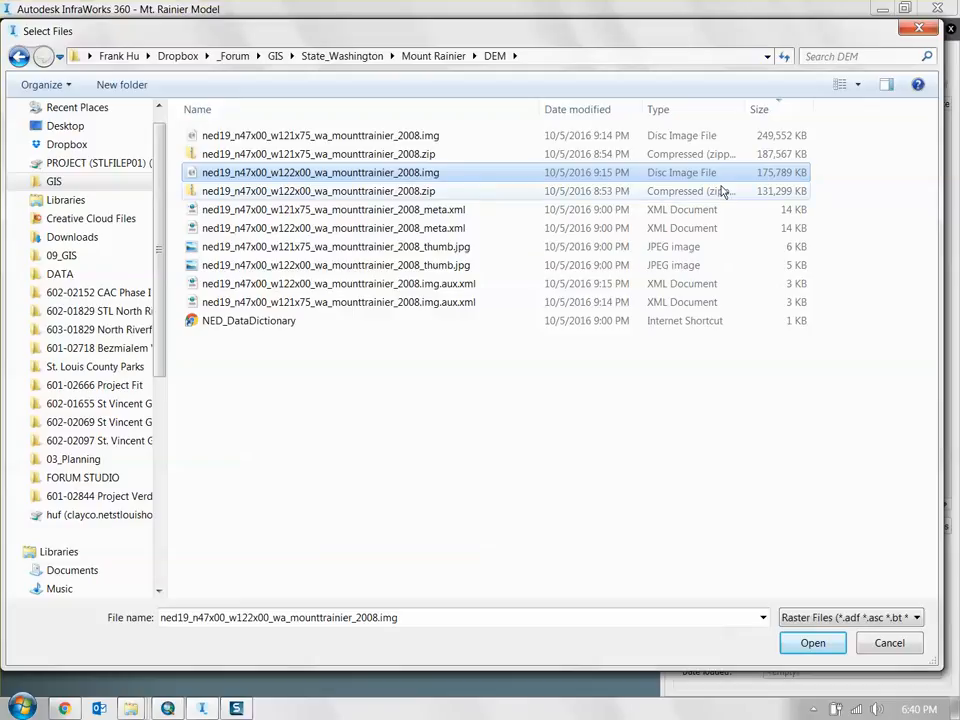
drag(745, 109, 796, 111)
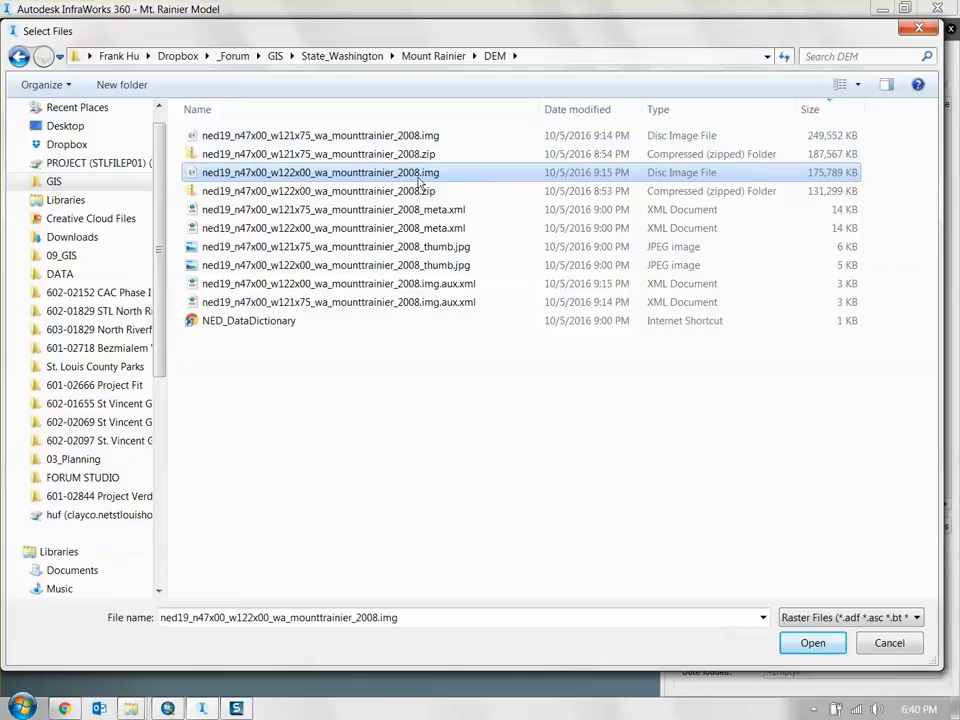
click(830, 648)
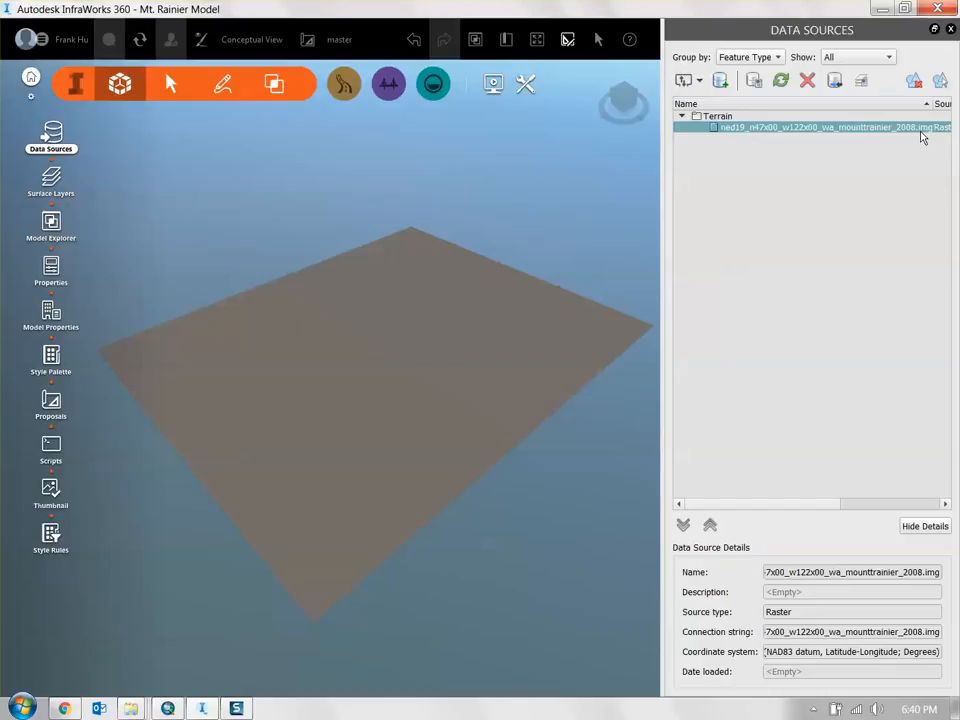
drag(931, 103, 878, 103)
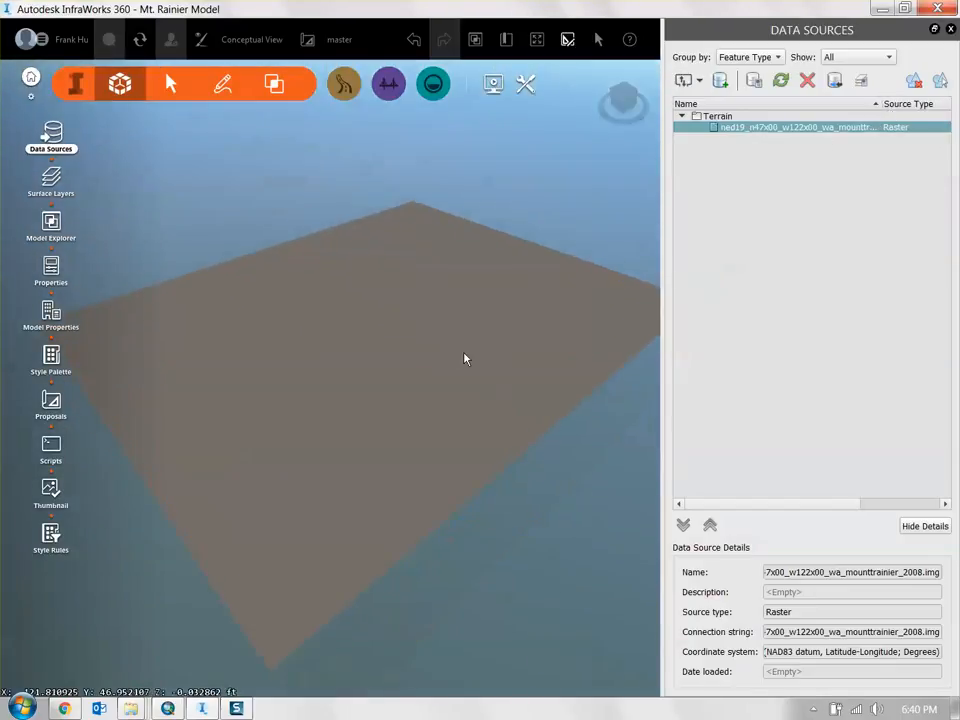
- Open the configuration of the ned19_n47x00_w122x00_wa_mounttrainier_2008.img raster source and select Terrain as its type
double_click(745, 130)
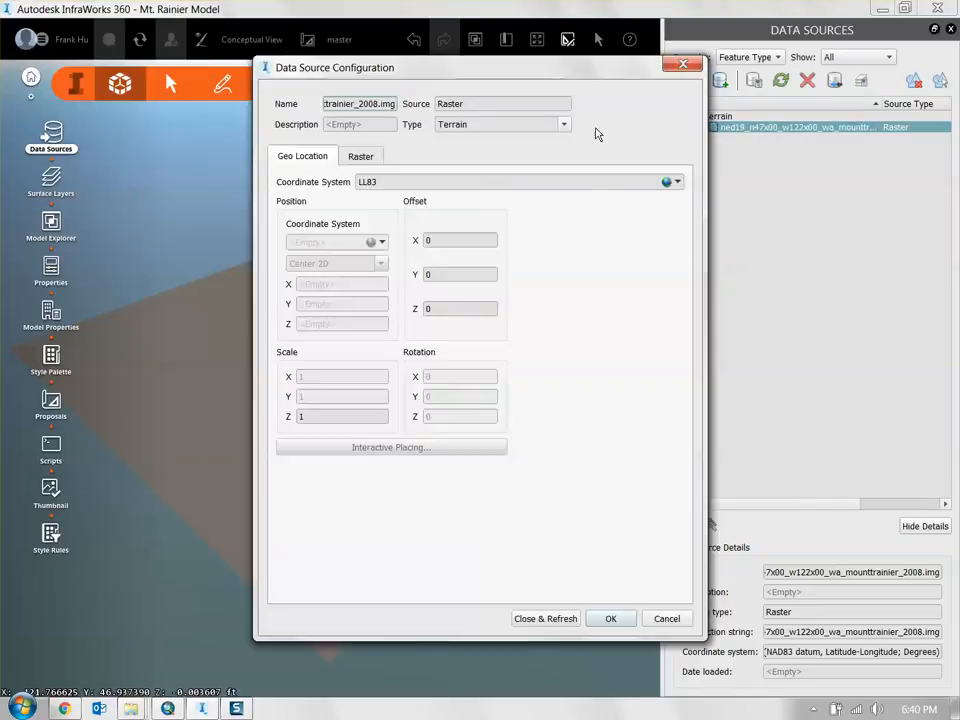
drag(580, 68, 520, 84)
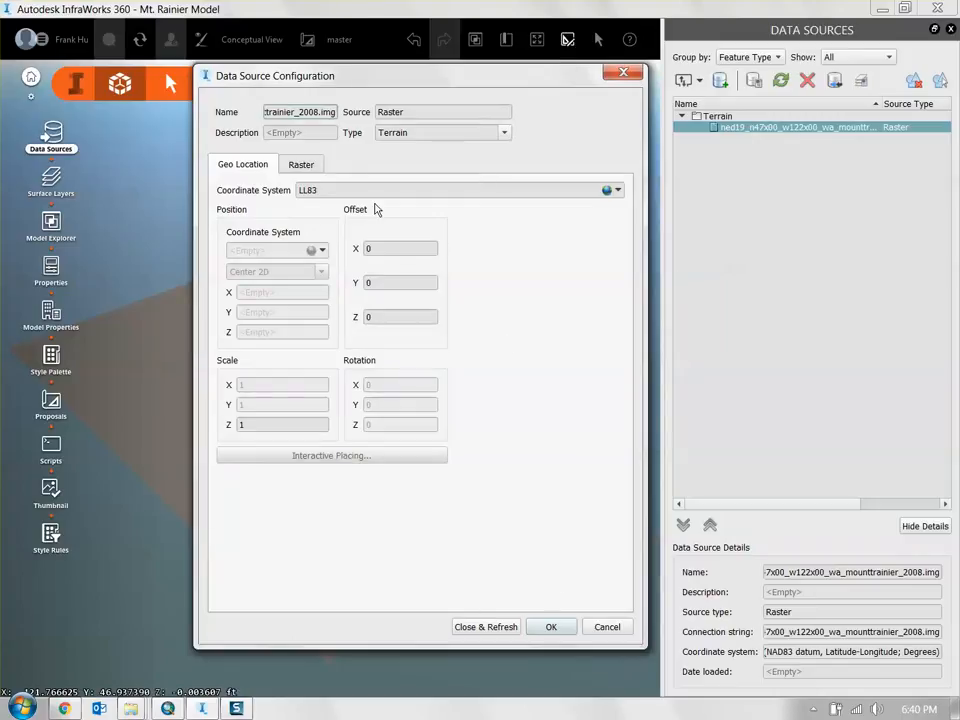
click(508, 134)
click(536, 120)
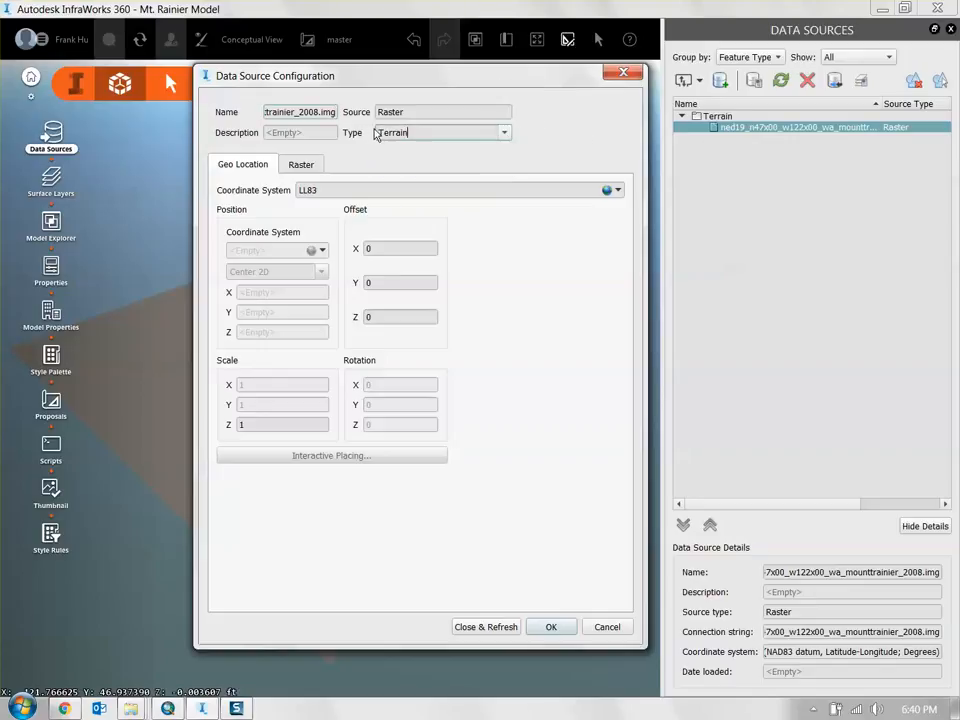
click(505, 137)
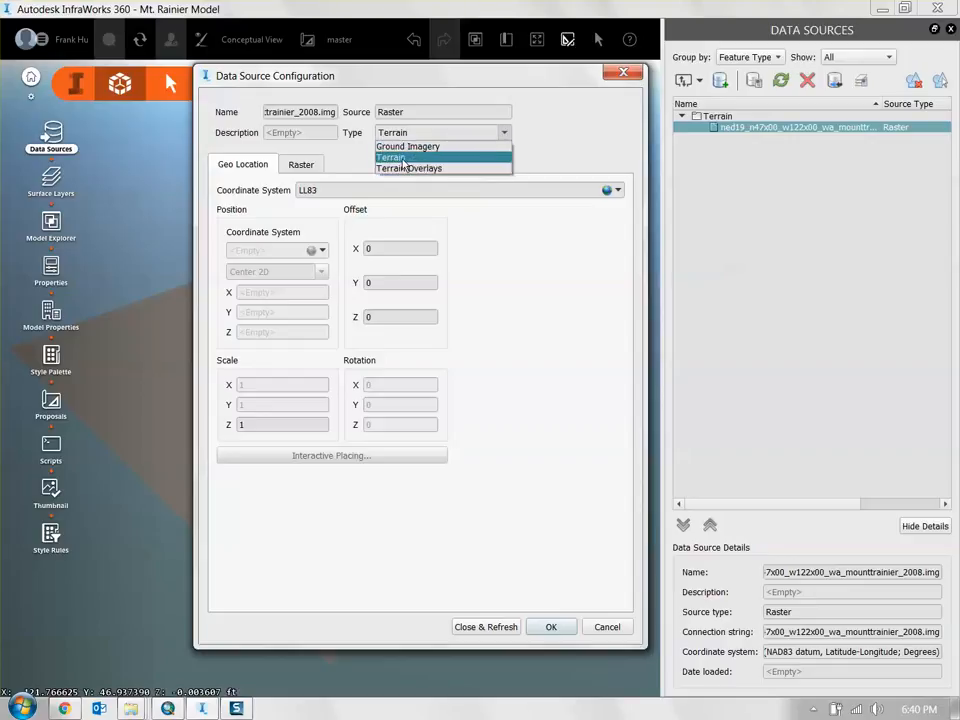
click(403, 158)
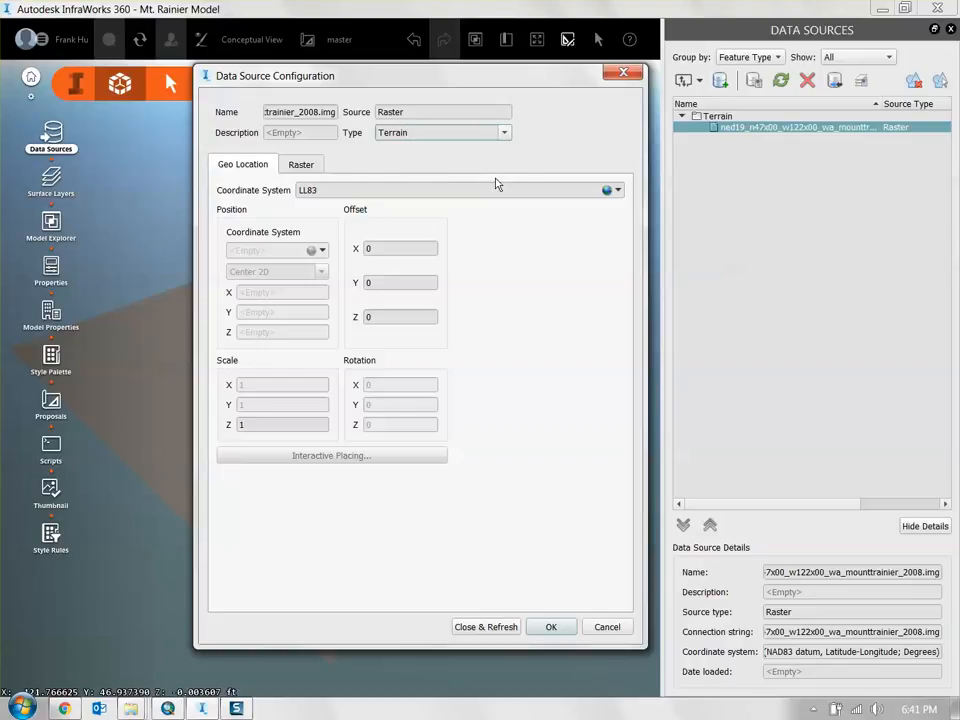
- Review the source's raster and LL83 geo location settings, and close the configuration with a refresh to load the terrain
click(320, 168)
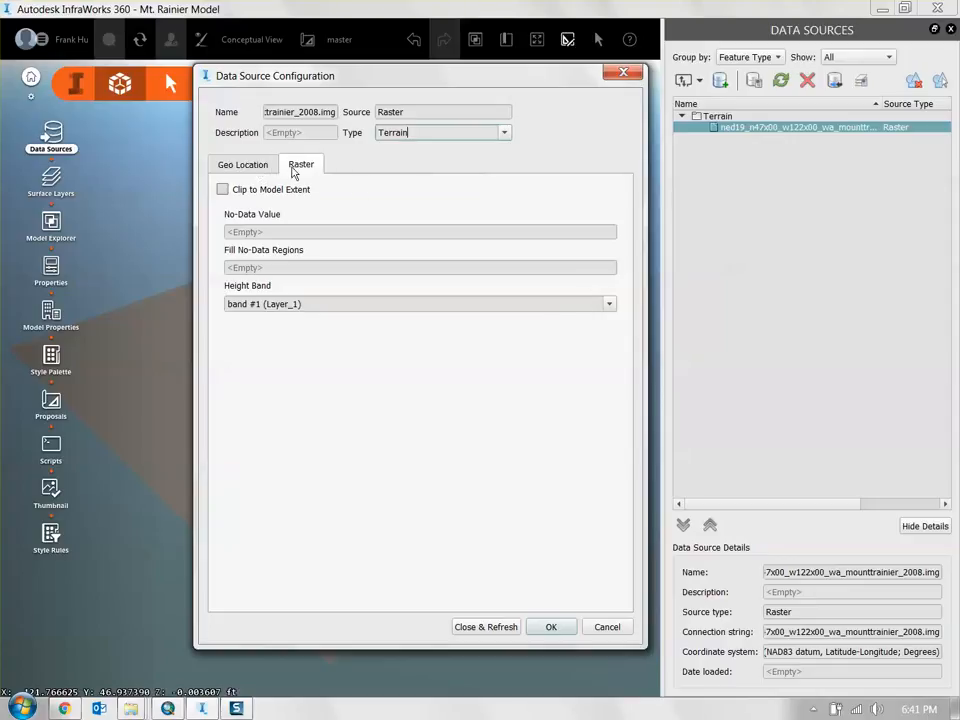
click(243, 165)
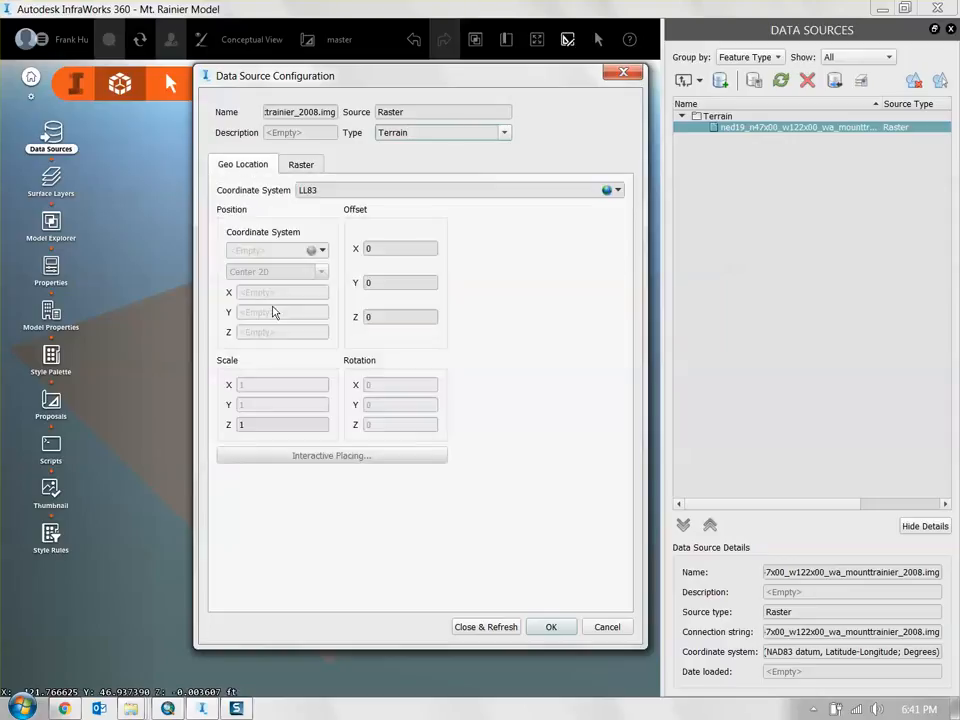
drag(356, 68, 335, 63)
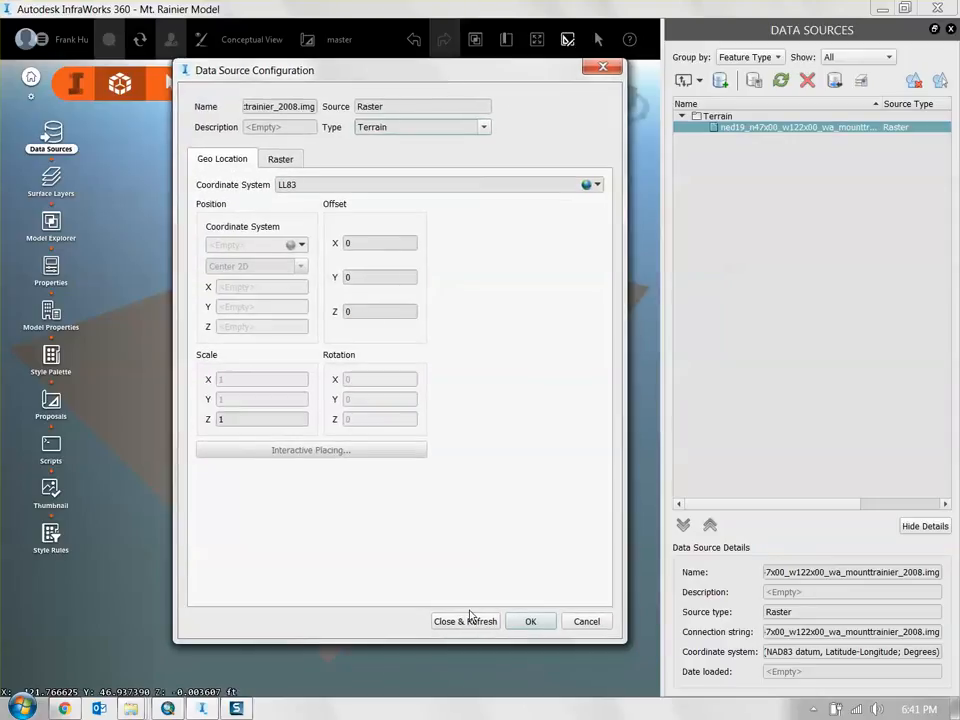
drag(367, 76, 364, 36)
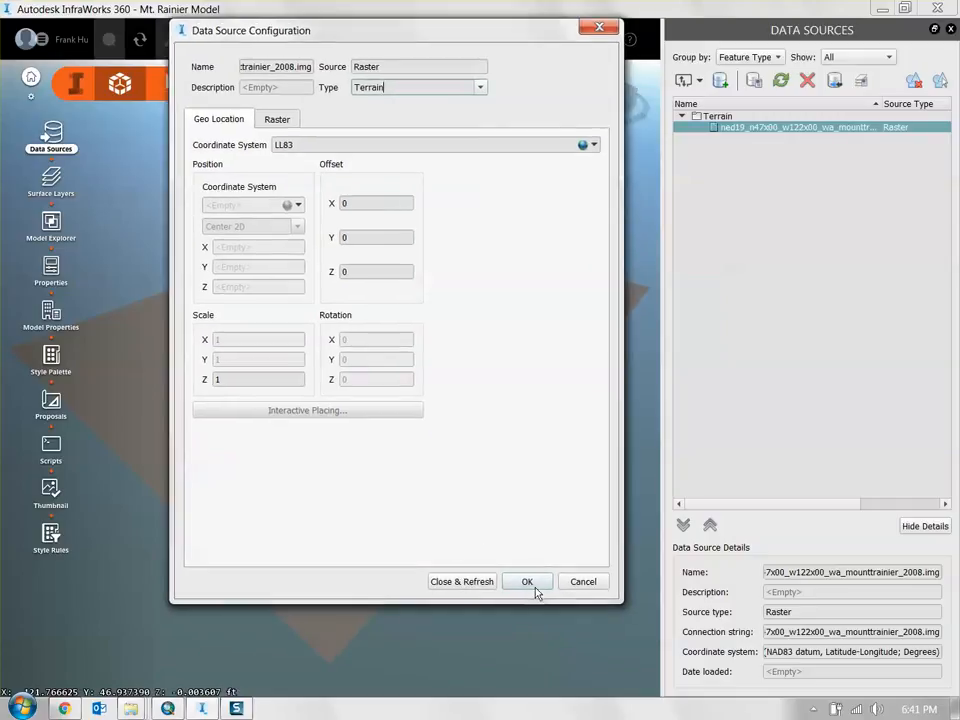
click(462, 582)
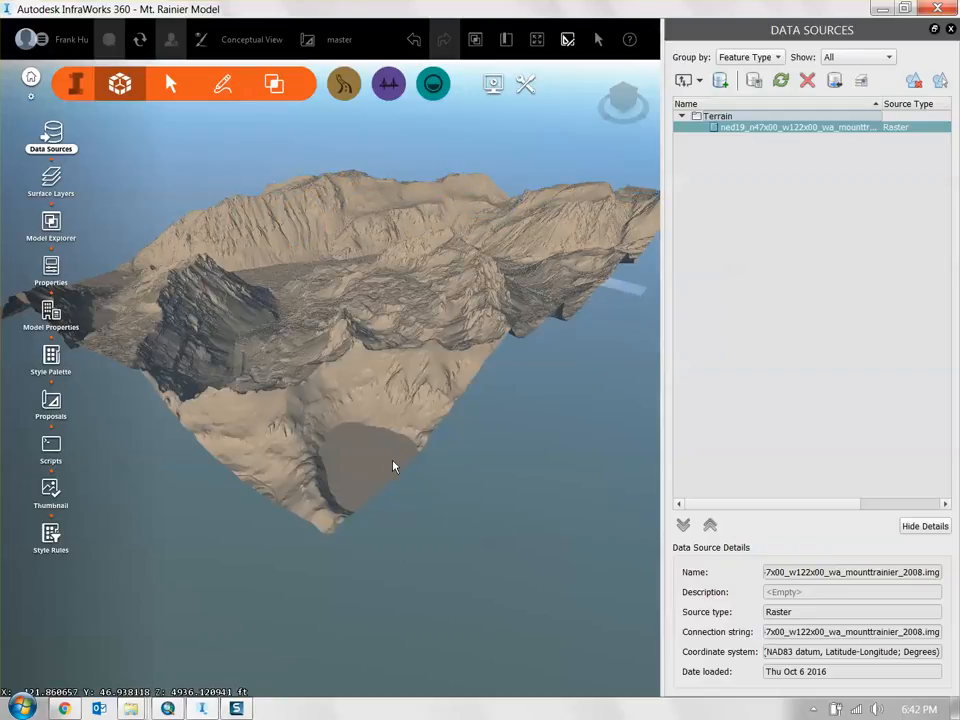
- Examine the generated Mount Rainier terrain from several angles
drag(416, 475, 448, 364)
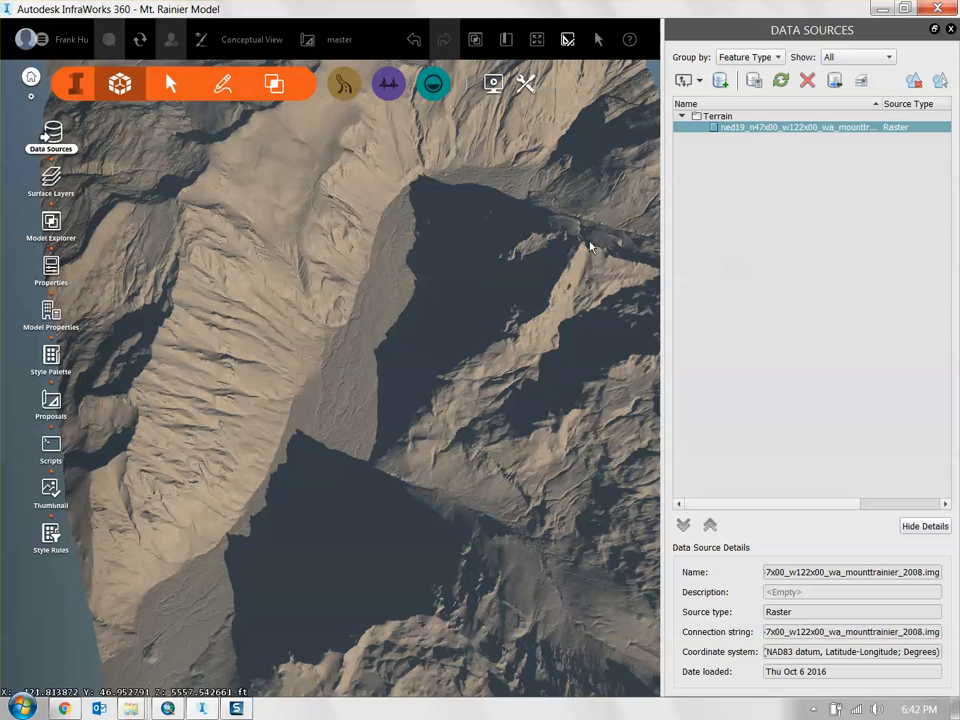
drag(205, 586, 350, 600)
drag(331, 157, 418, 434)
drag(564, 206, 447, 446)
drag(414, 375, 470, 356)
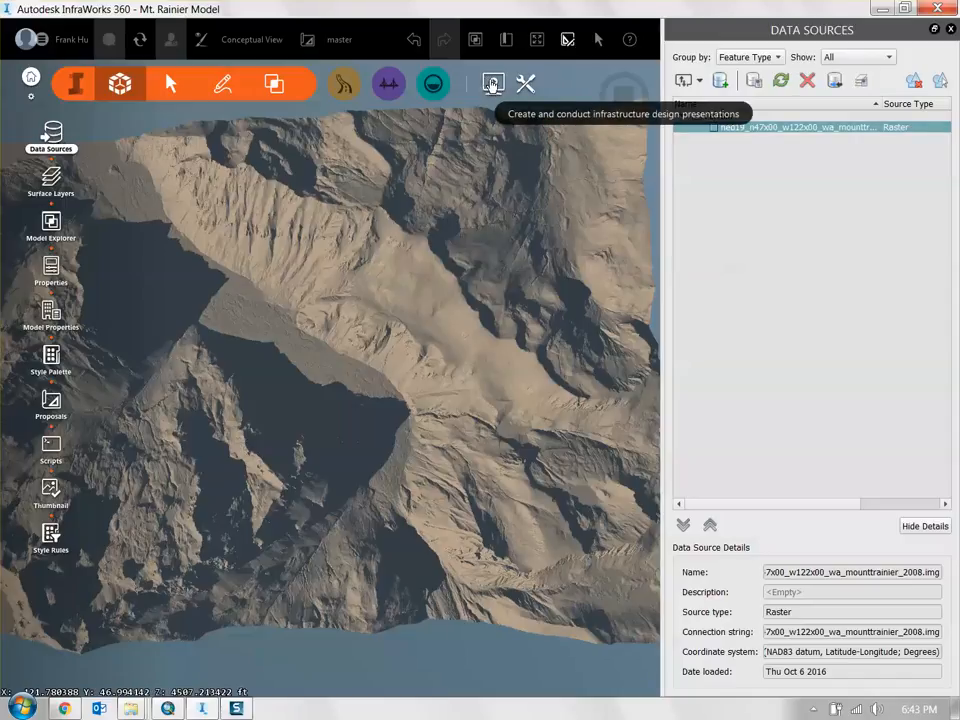
- Set the model's Sun & Sky lighting to 09:16 on 9/1/2016 and move its settings off the terrain
click(493, 84)
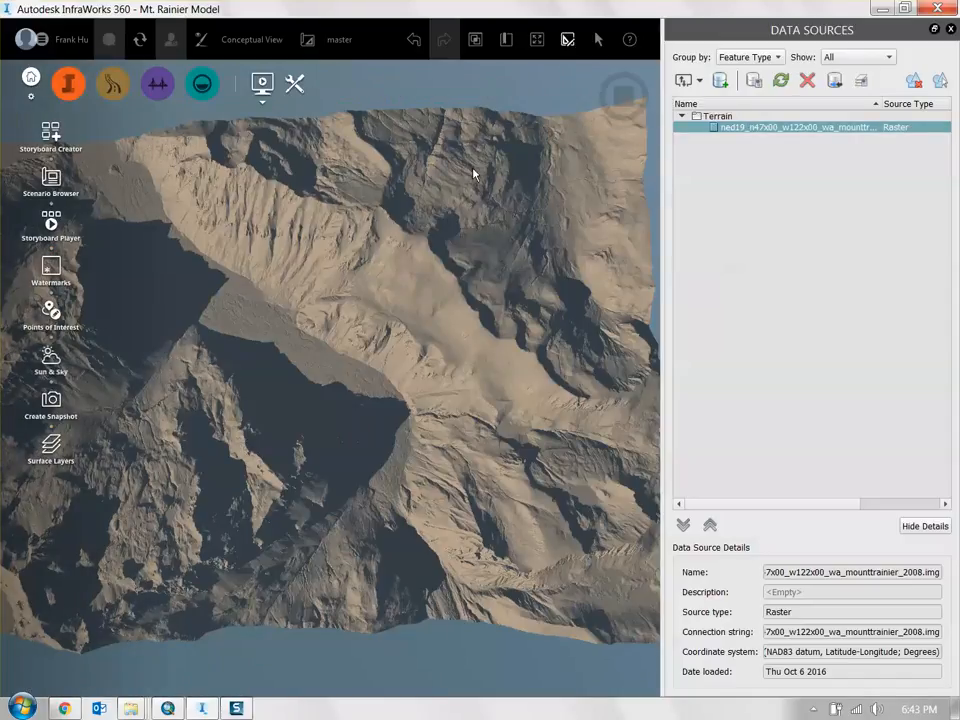
click(55, 367)
drag(805, 615, 529, 154)
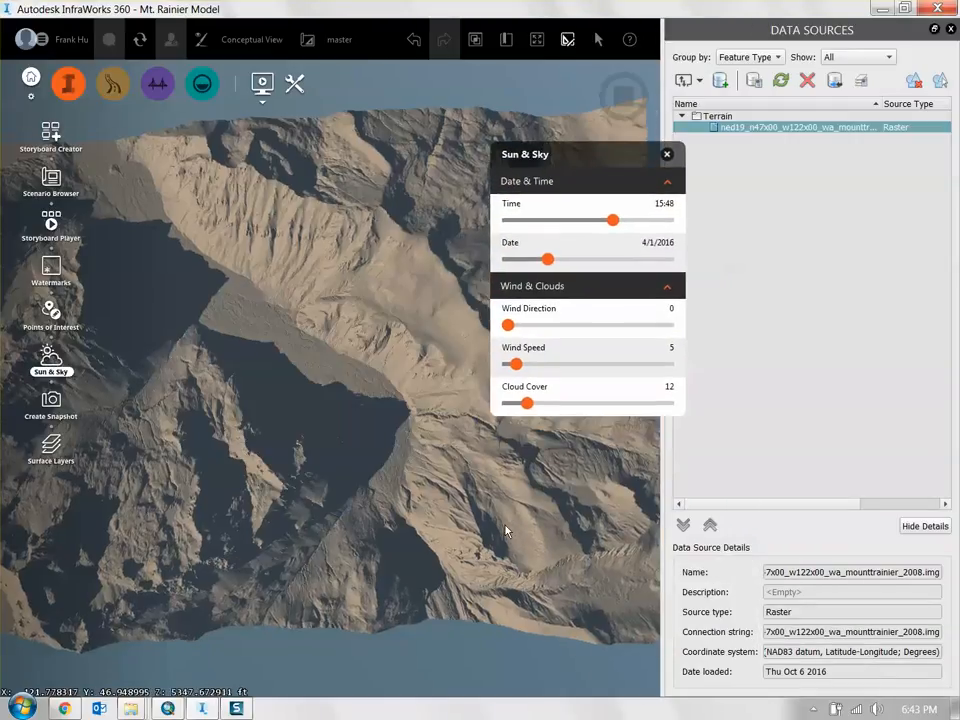
mouse_move(550, 263)
mouse_down()
mouse_move(614, 266)
mouse_move(603, 227)
mouse_move(563, 231)
mouse_move(627, 240)
mouse_move(557, 236)
mouse_move(630, 231)
mouse_move(570, 229)
mouse_up()
drag(574, 158, 722, 166)
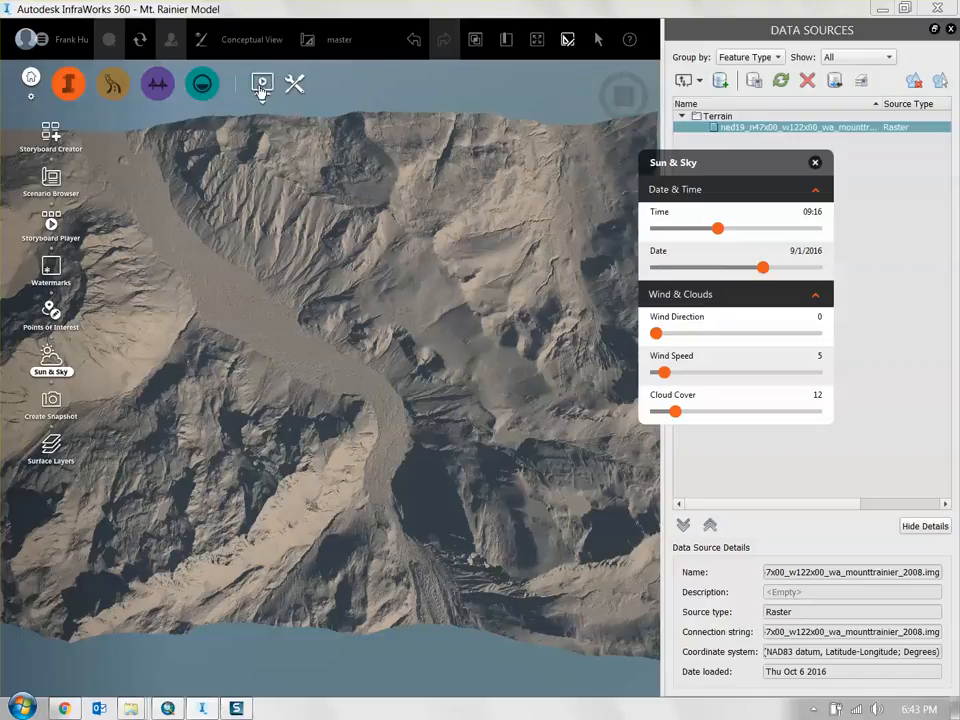
- Open the view settings of the Conceptual View and arrange them side by side with the Sun & Sky settings
click(293, 90)
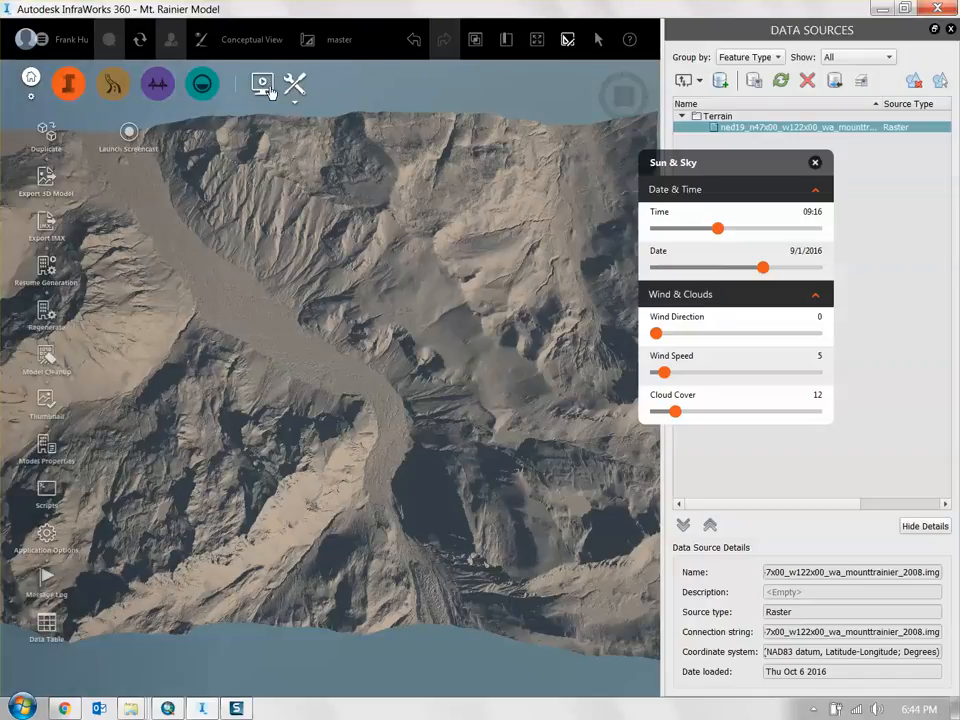
click(262, 88)
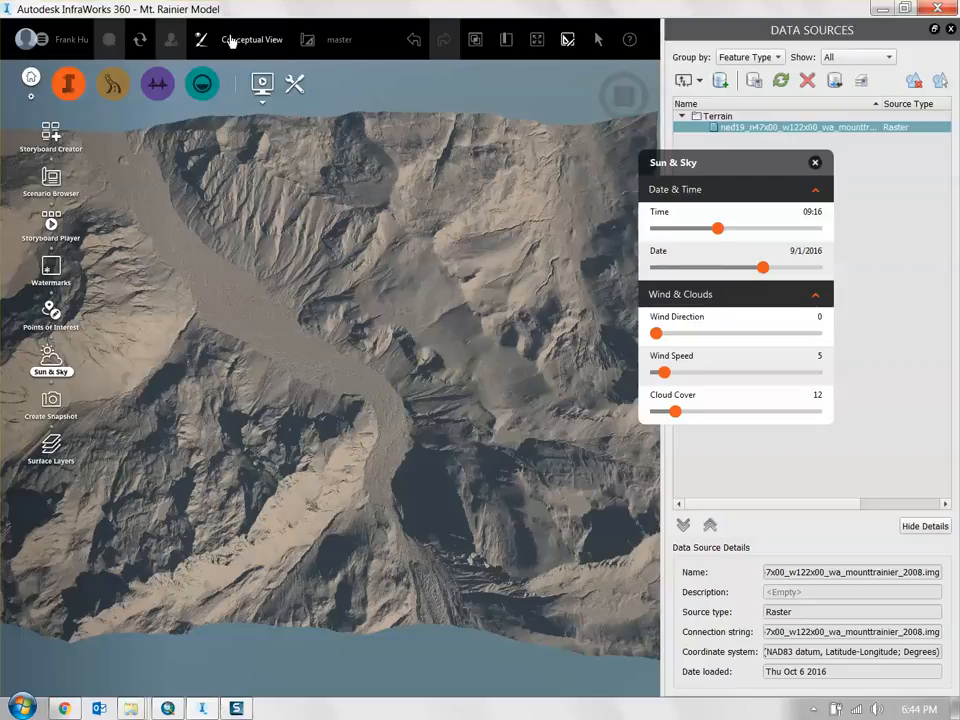
click(264, 46)
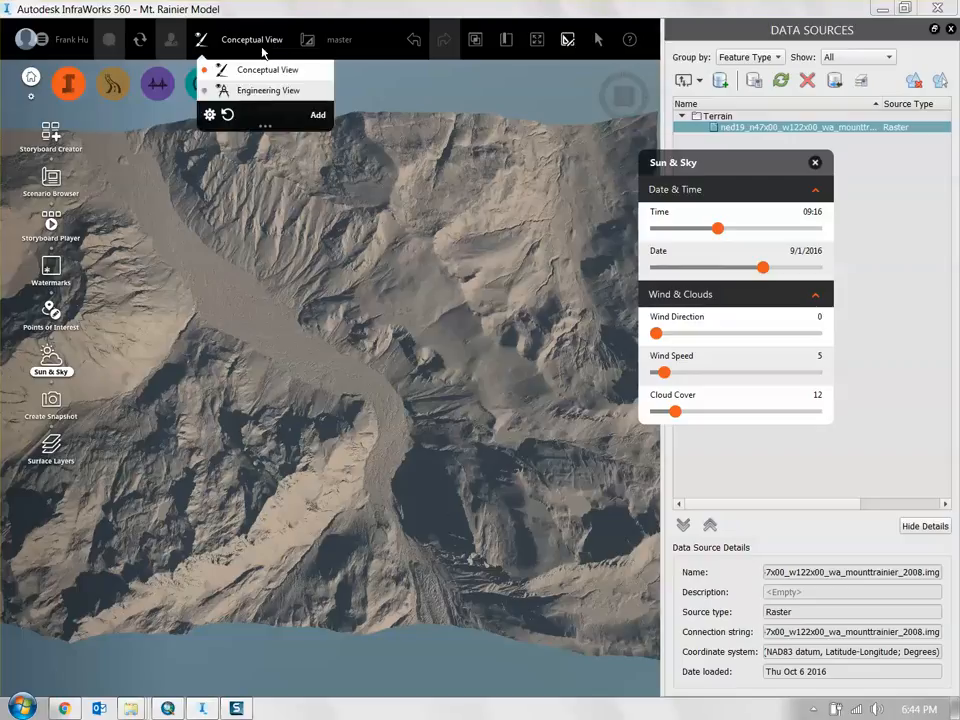
click(210, 116)
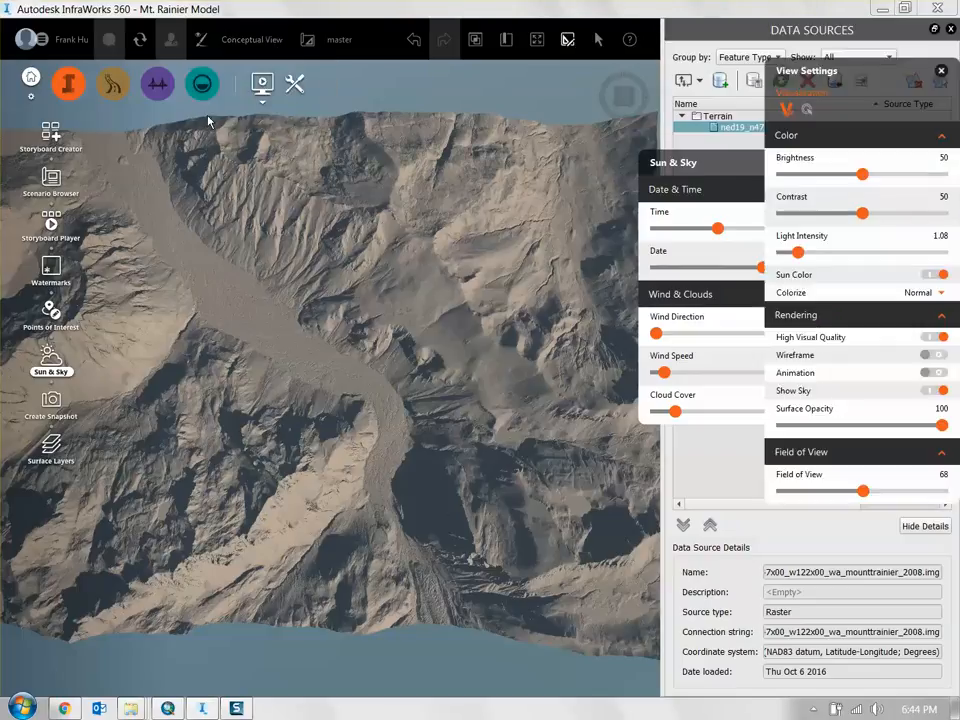
drag(838, 75, 737, 133)
drag(651, 96, 833, 88)
drag(700, 133, 604, 157)
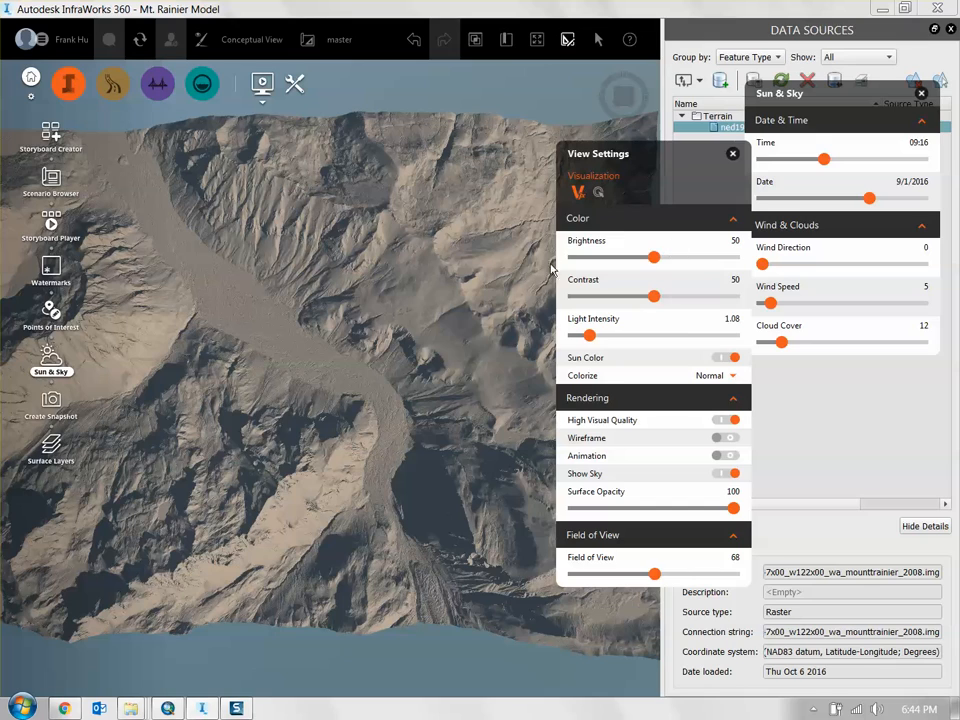
- Try different brightness and light intensity levels, ending with brightness at 50 and light intensity at 1.09
drag(685, 265, 655, 270)
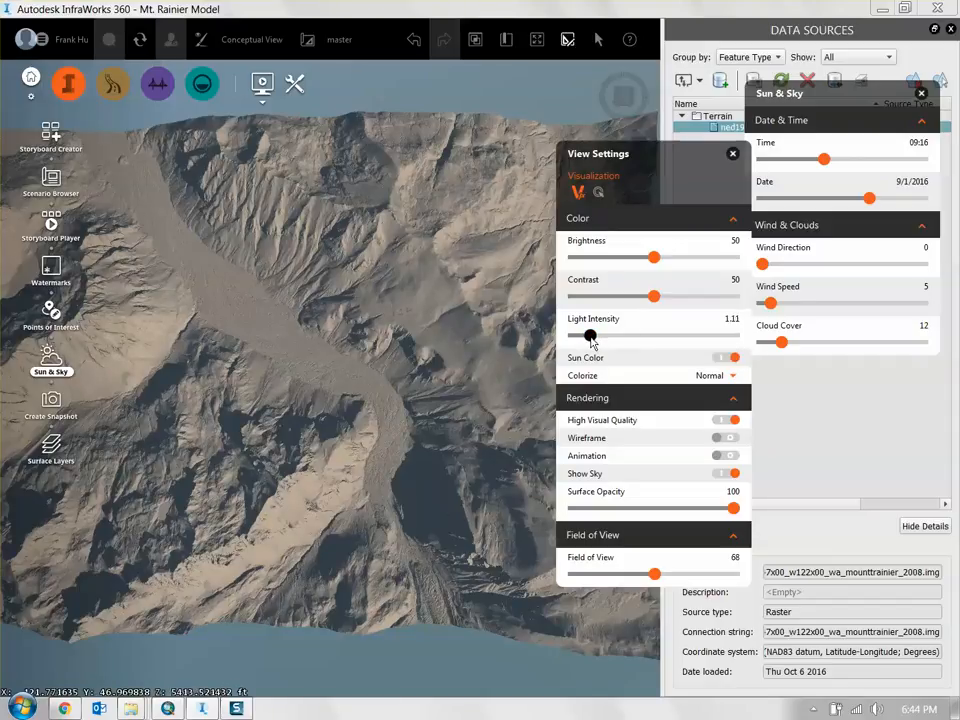
mouse_move(601, 343)
mouse_down()
mouse_move(579, 344)
mouse_move(587, 344)
mouse_up()
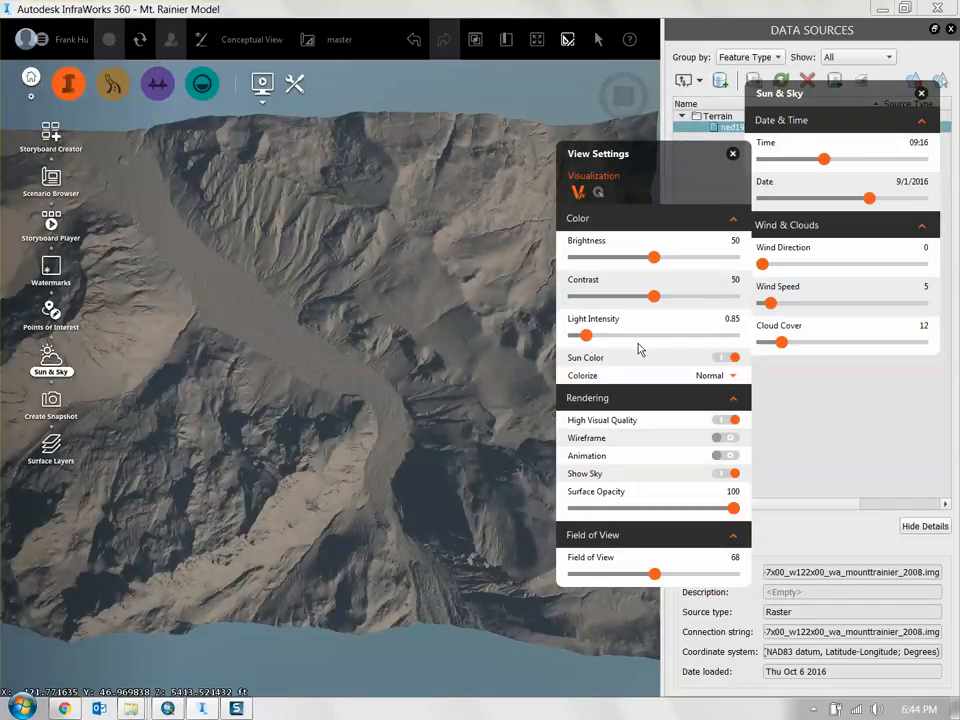
drag(586, 335, 600, 342)
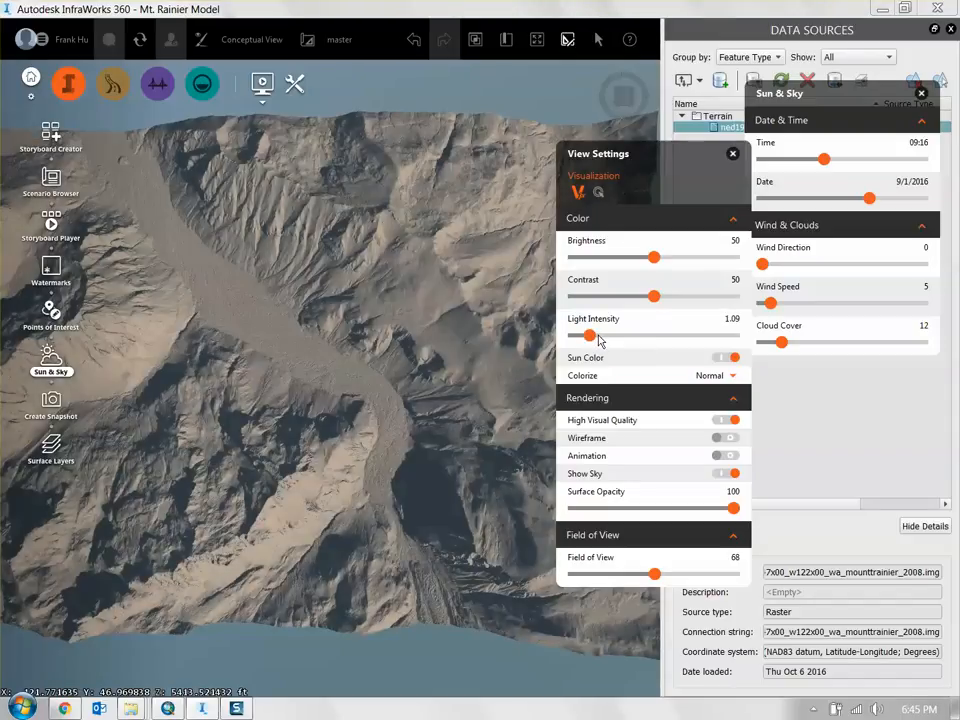
- Compare the terrain with Sun Color off and on, changing the time of day to 14:50 for a second comparison
click(733, 359)
middle_drag(422, 523, 390, 416)
click(731, 358)
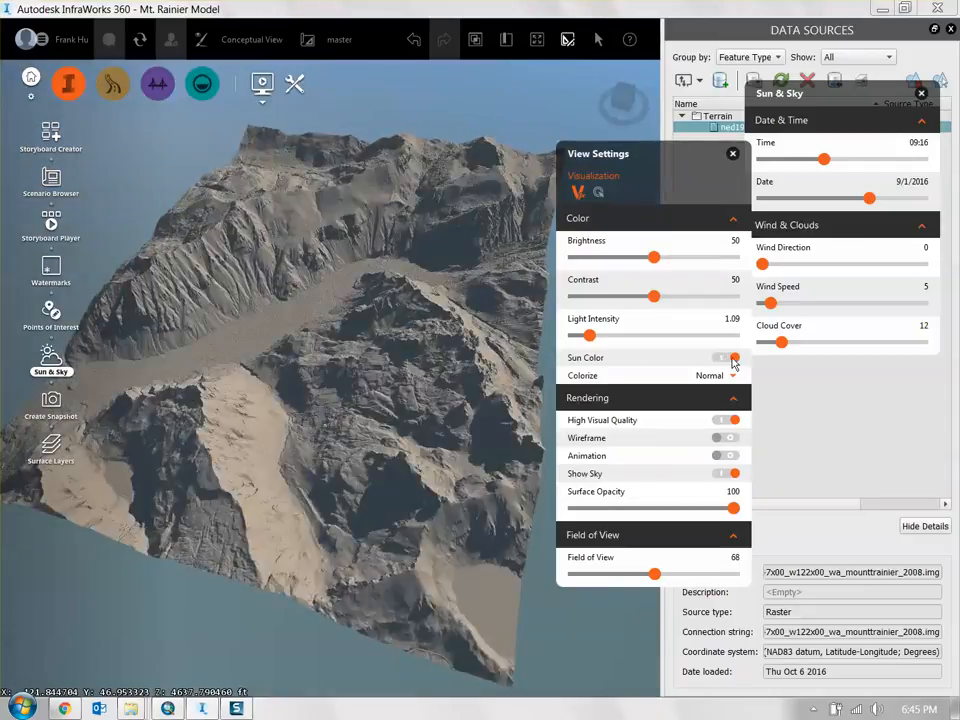
drag(434, 440, 390, 398)
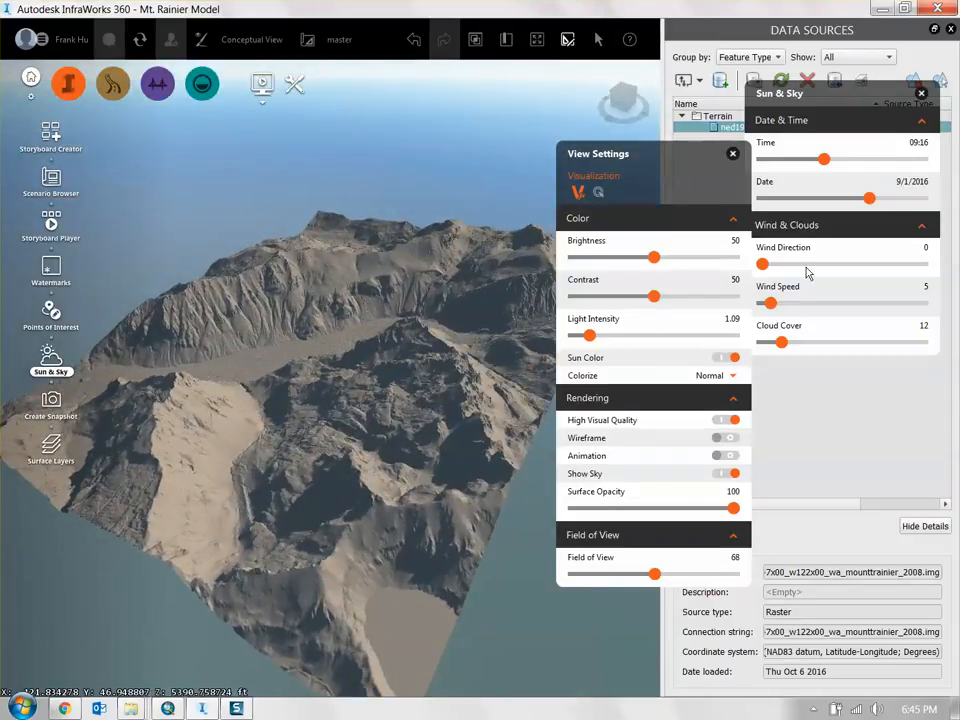
drag(822, 166, 868, 165)
click(733, 358)
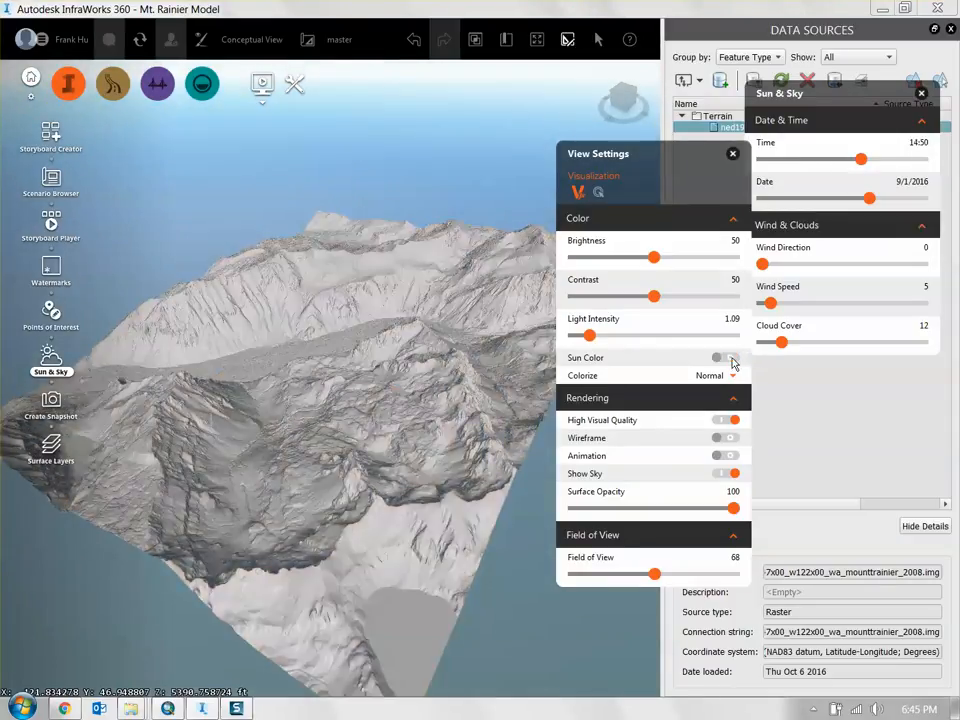
click(733, 359)
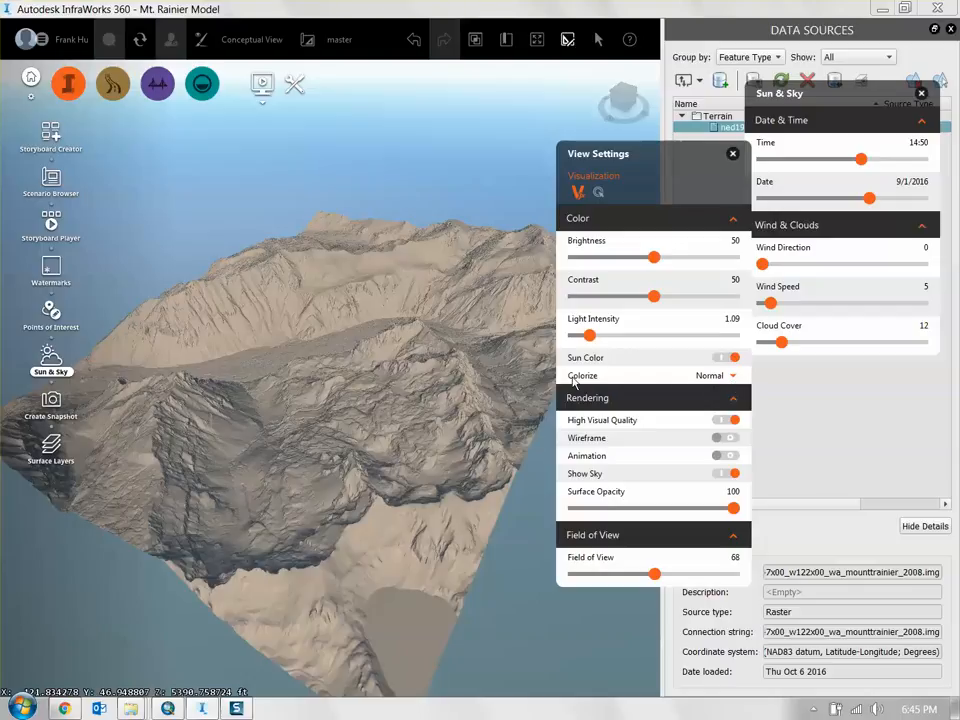
- Preview the terrain colorized in Grayscale and Sepia, restore Normal, and move the view settings off the model
click(717, 378)
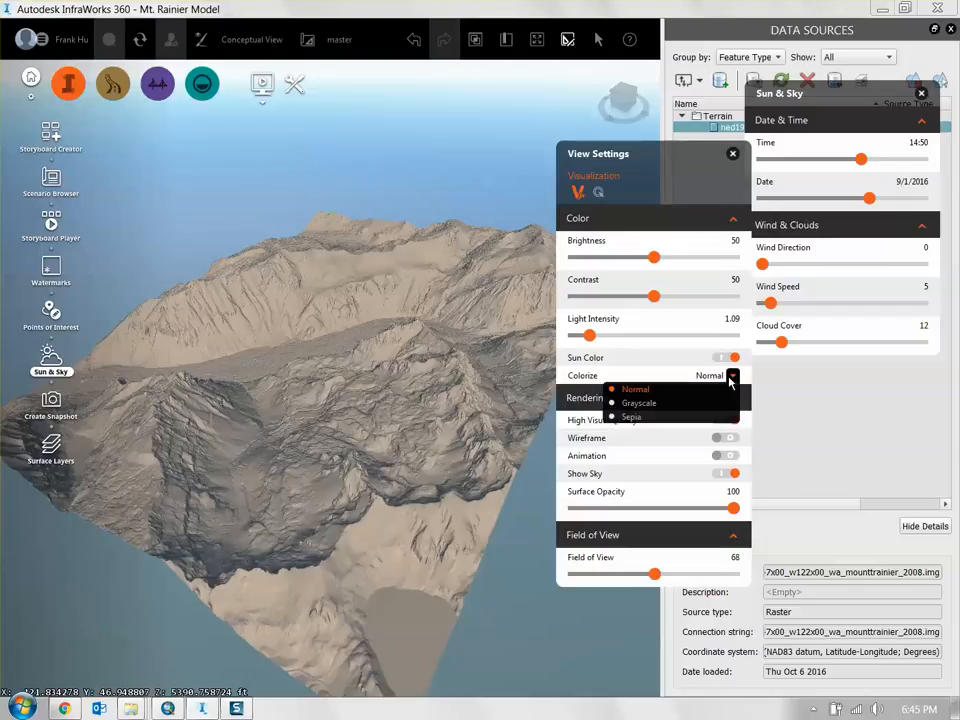
click(641, 402)
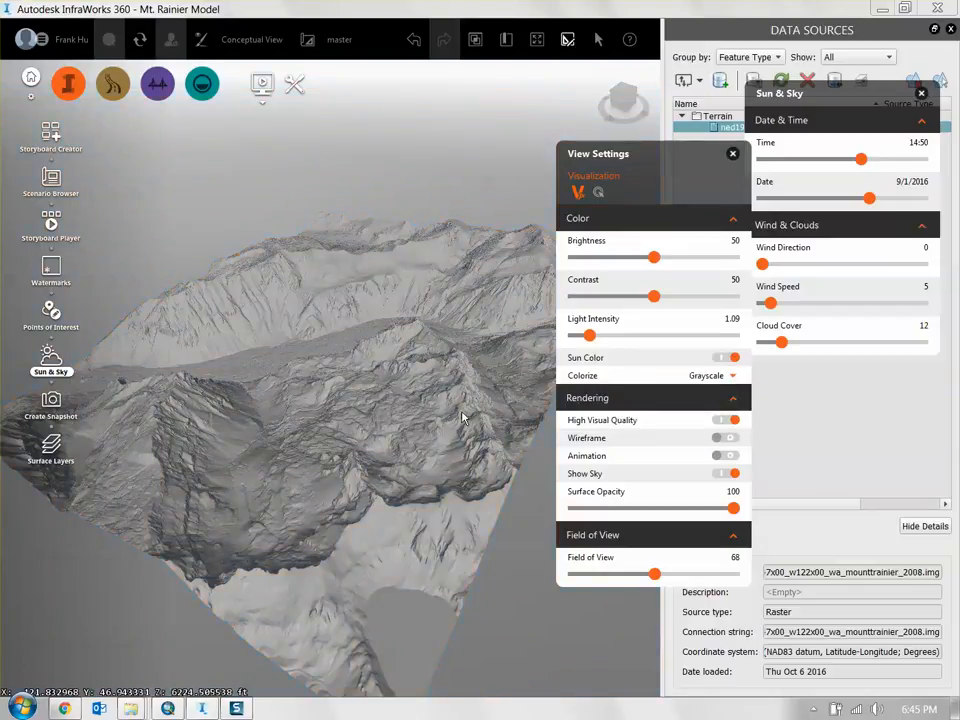
drag(445, 479, 464, 422)
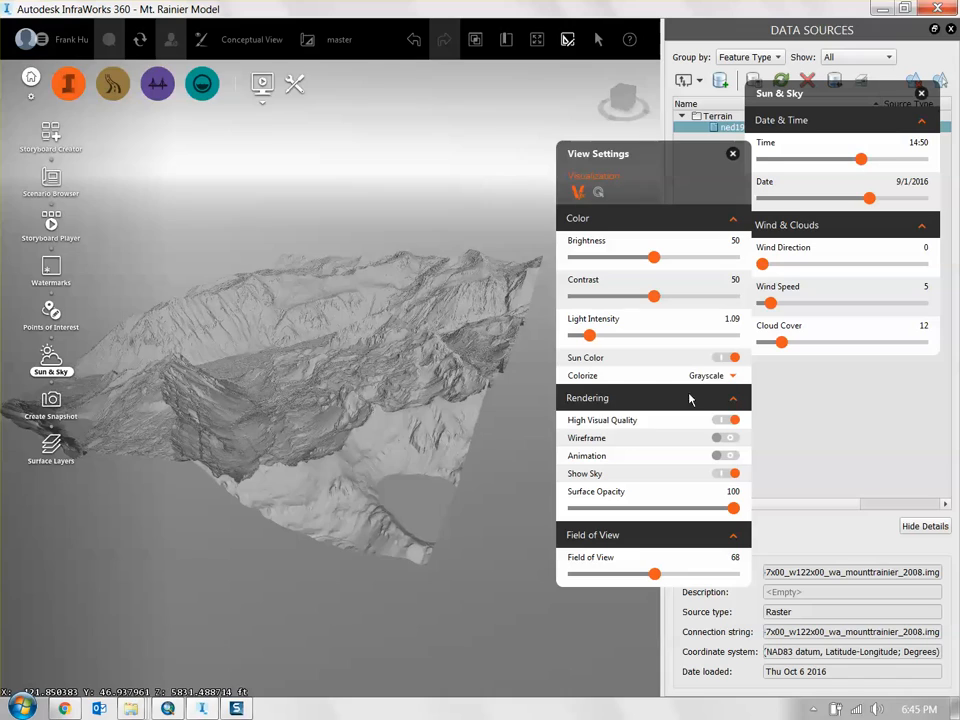
click(728, 376)
click(636, 415)
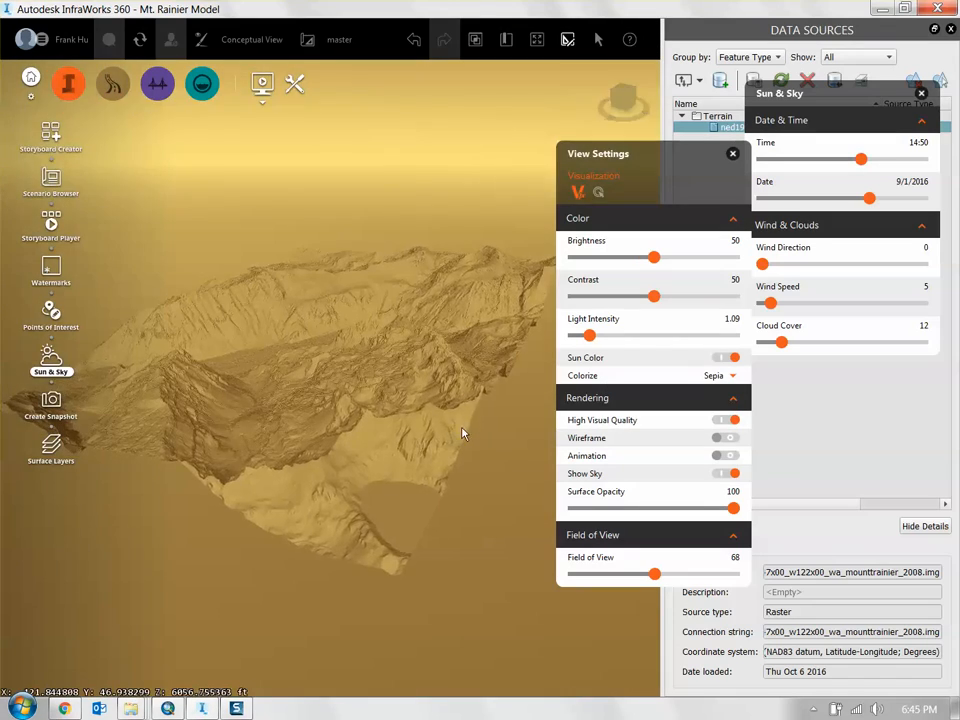
scroll(385, 362, up, 3)
drag(373, 366, 356, 402)
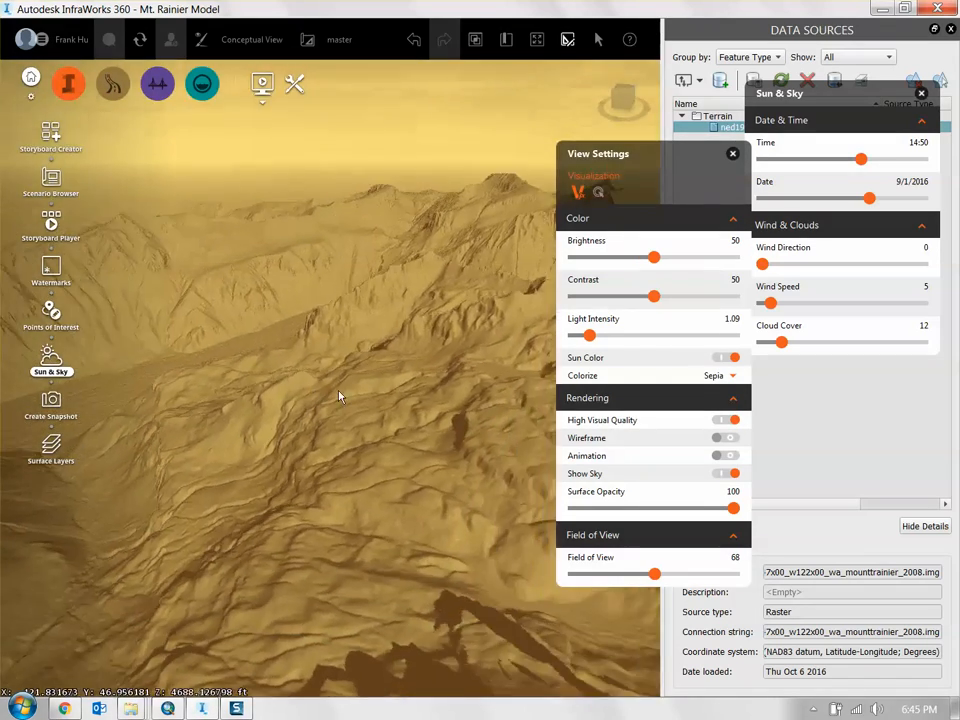
click(732, 377)
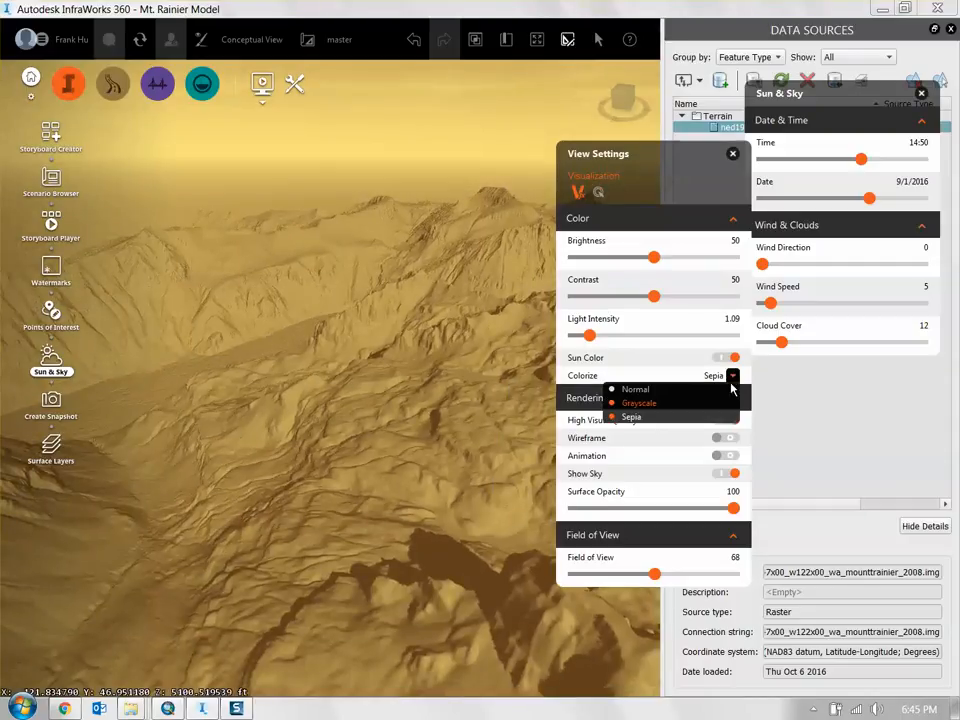
click(643, 389)
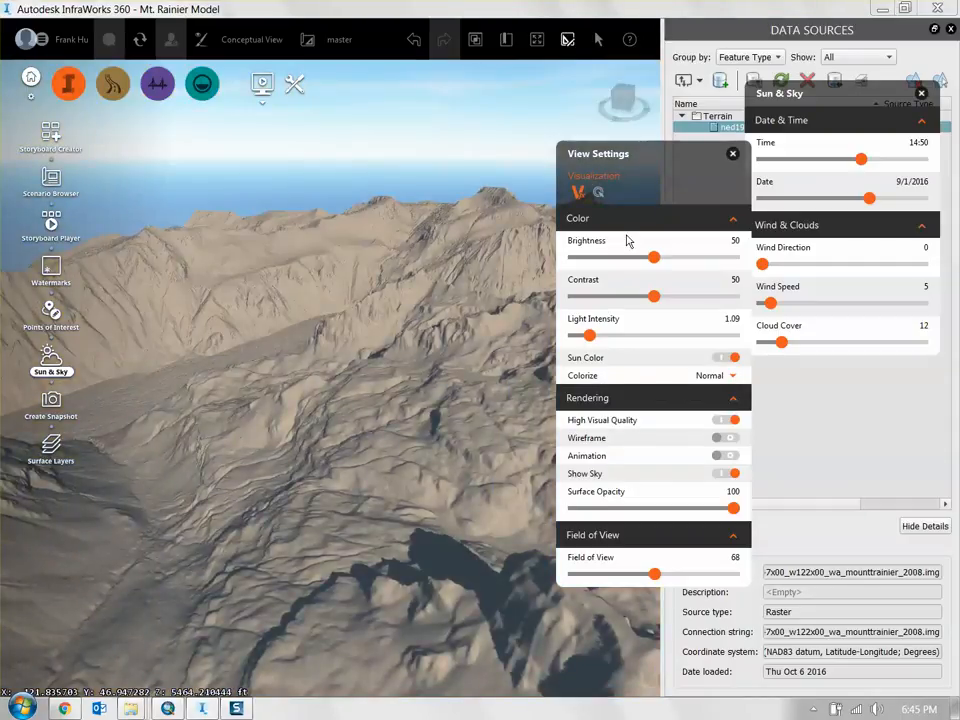
drag(650, 166, 764, 134)
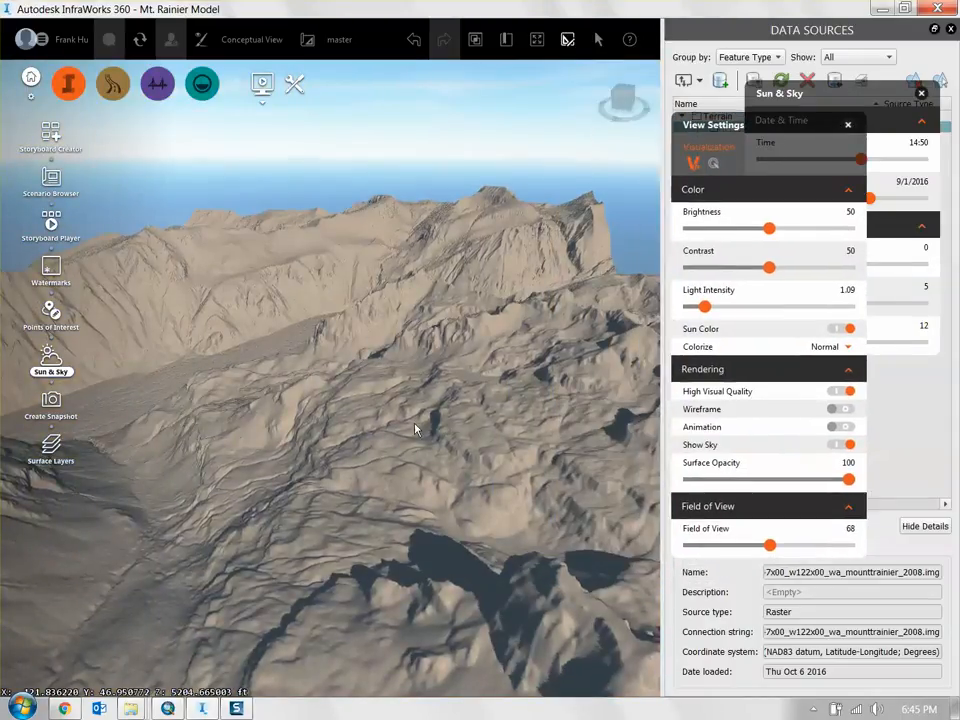
- Compare the terrain's appearance with High Visual Quality on and off
scroll(418, 429, down, 4)
drag(431, 441, 530, 430)
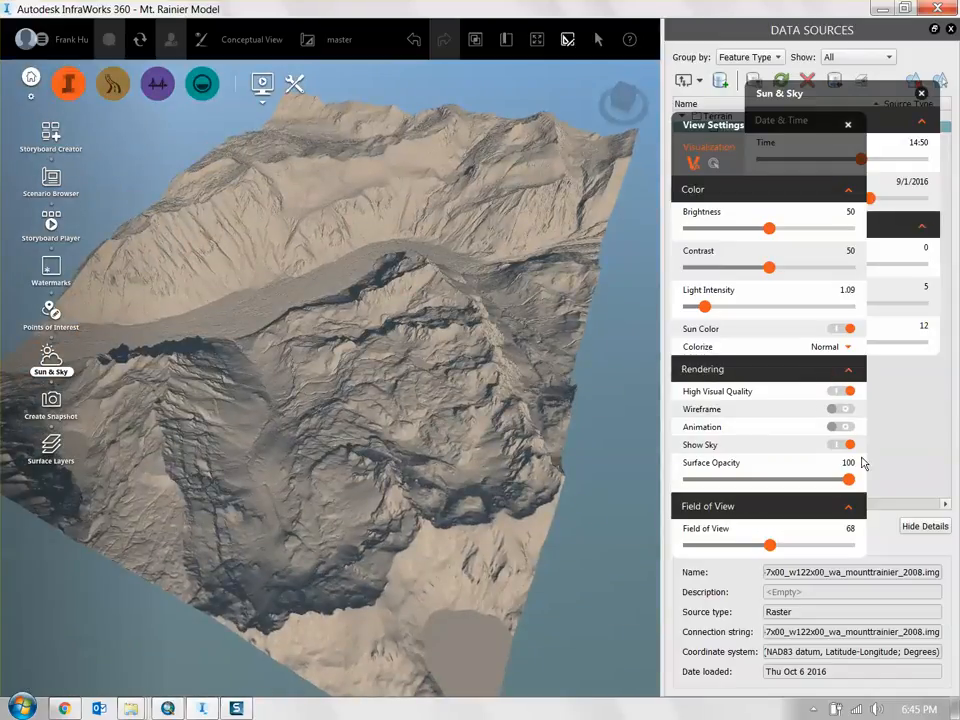
click(843, 394)
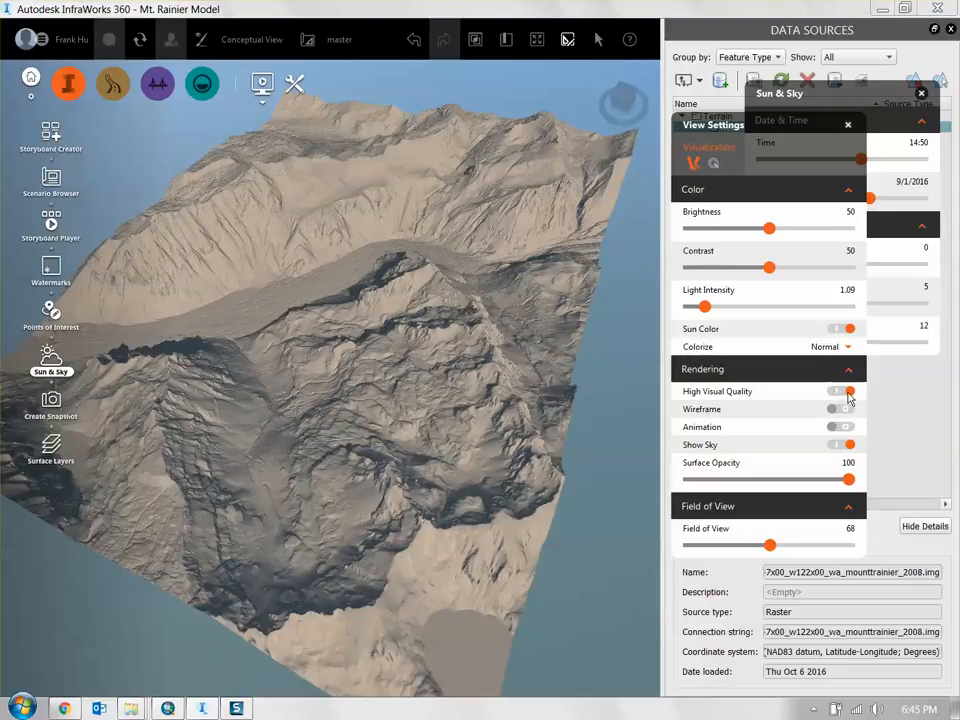
drag(755, 122, 718, 97)
click(808, 370)
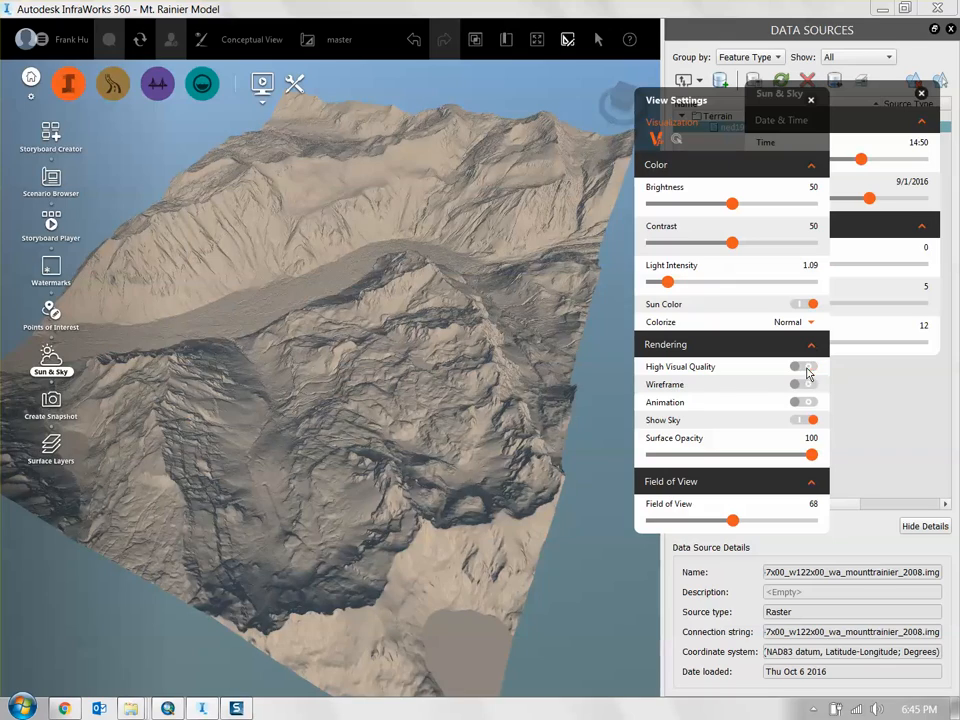
scroll(450, 373, up, 2)
middle_drag(486, 424, 499, 574)
drag(499, 574, 398, 460)
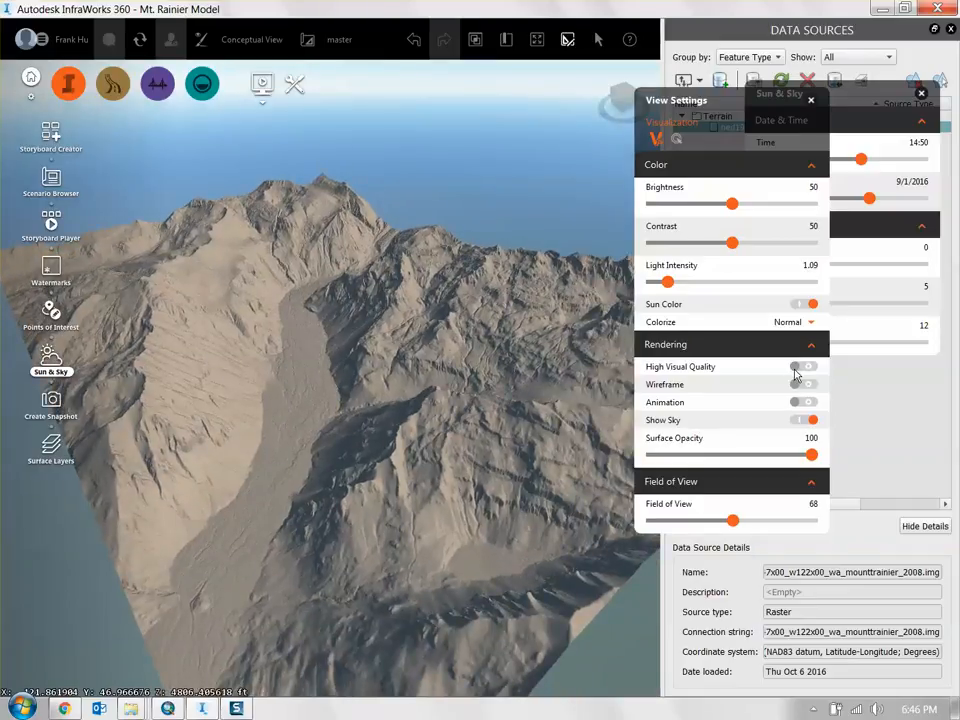
drag(455, 428, 551, 378)
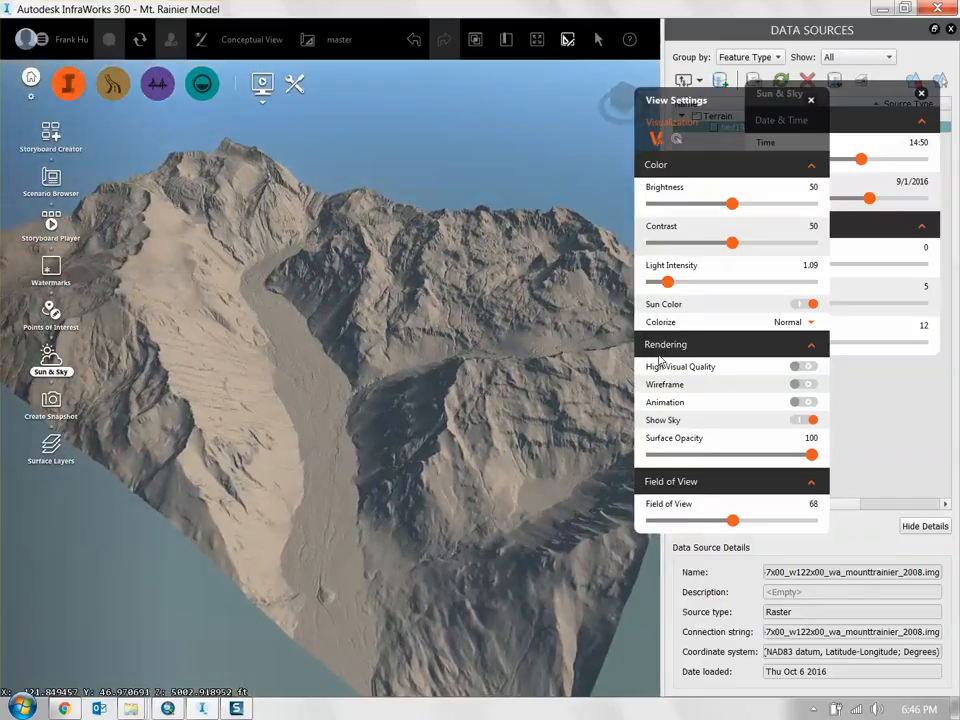
- Uncover the Sun & Sky settings, set the time of day to 09:35, and bring the view settings back up
drag(737, 142, 825, 250)
drag(862, 160, 826, 159)
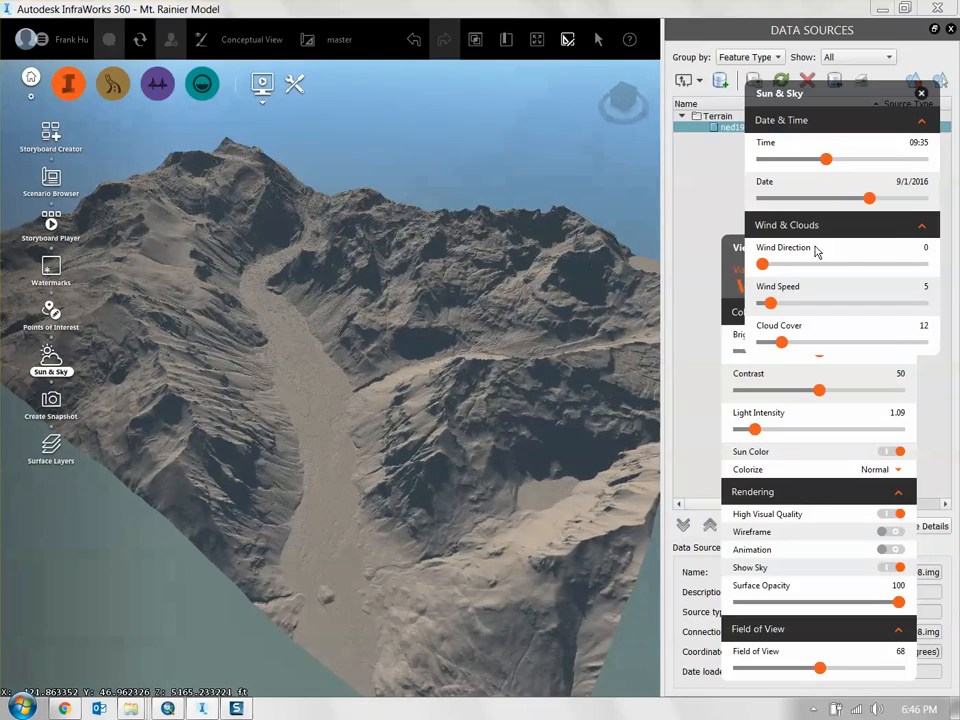
drag(736, 255, 732, 130)
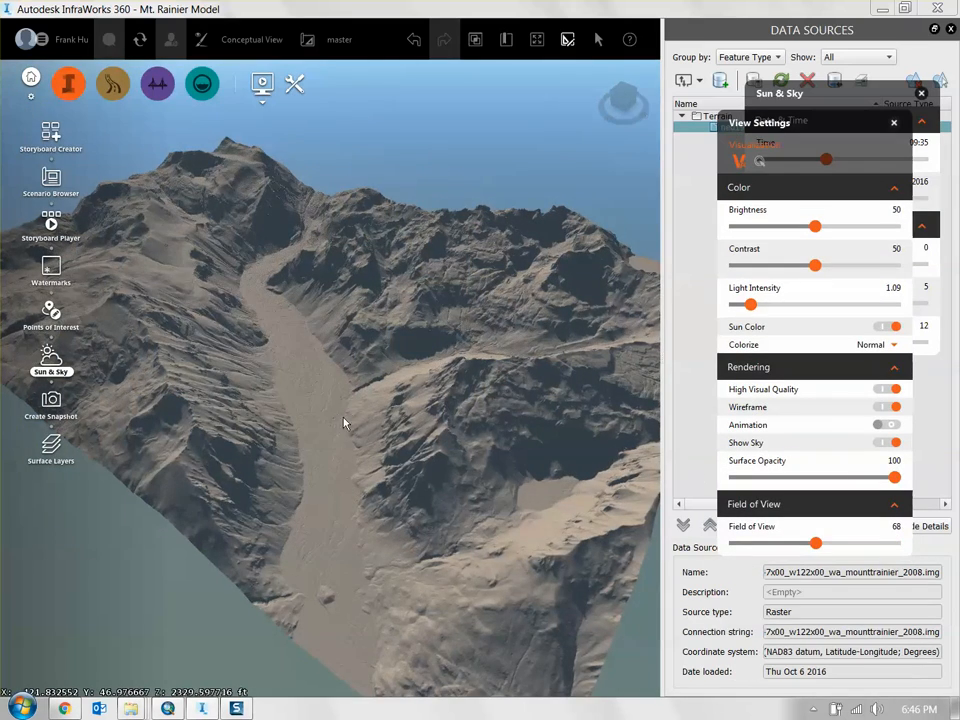
- Inspect the terrain's triangle mesh up close, comparing the surface with Wireframe on and off
scroll(375, 441, up, 5)
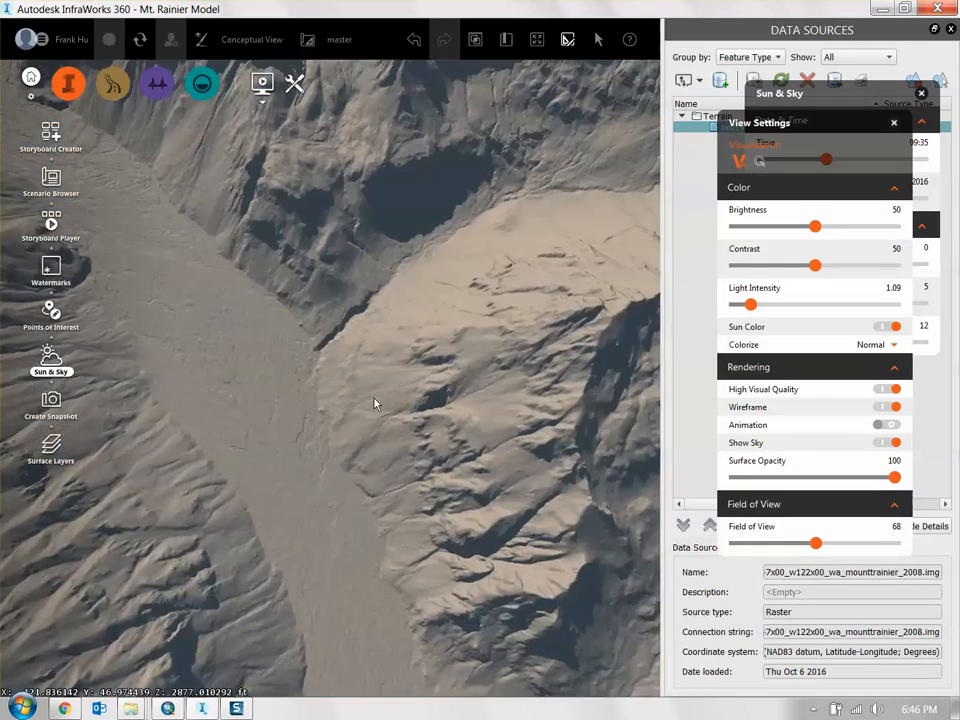
scroll(371, 402, up, 5)
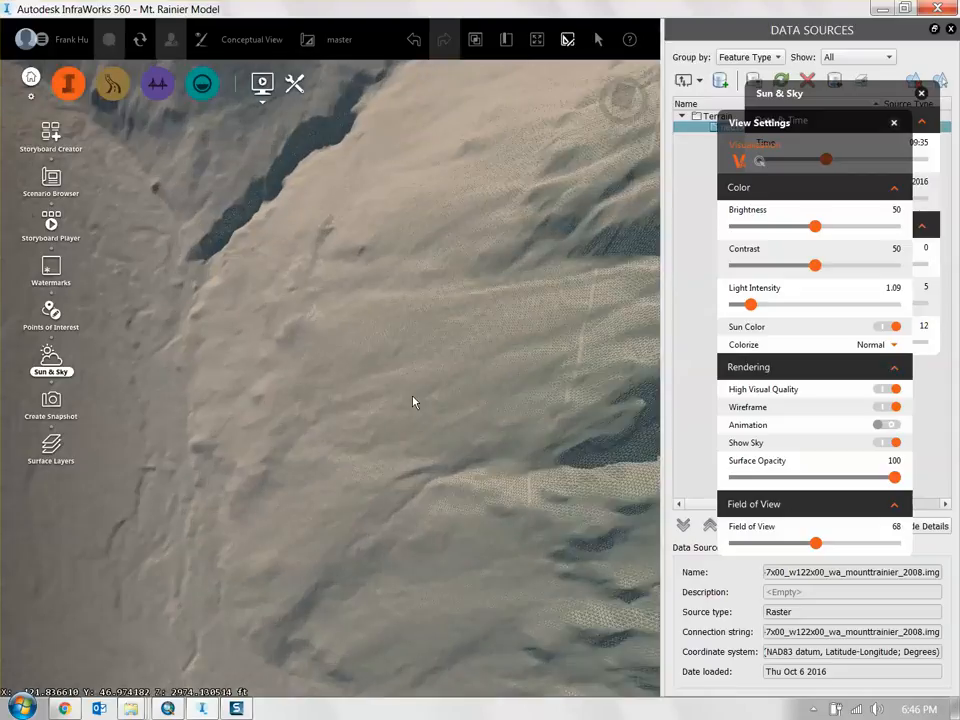
scroll(412, 401, up, 5)
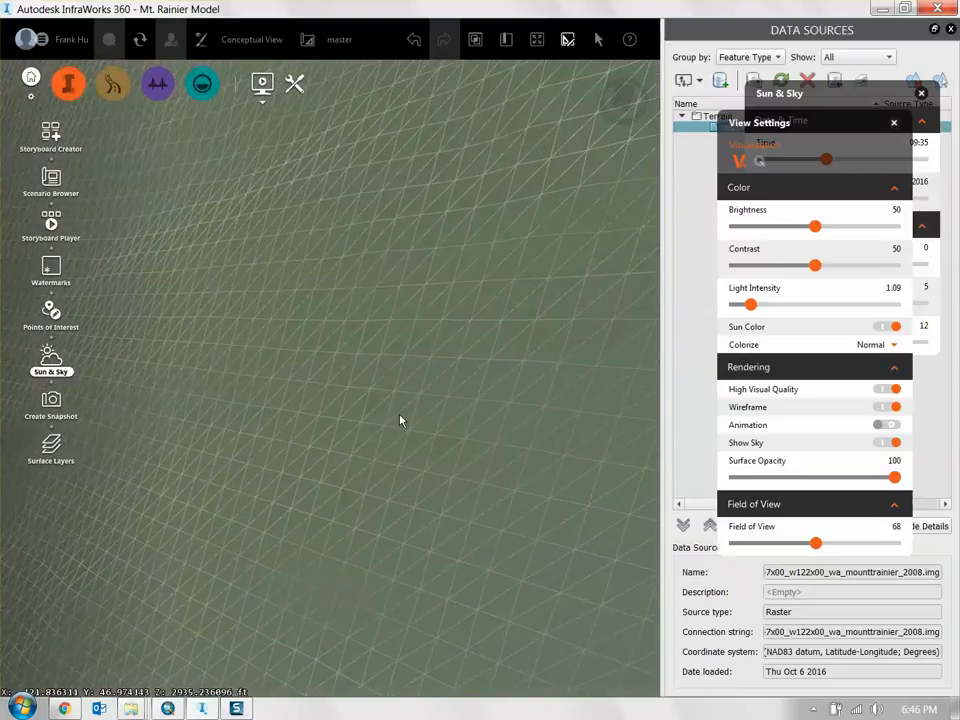
scroll(406, 436, up, 3)
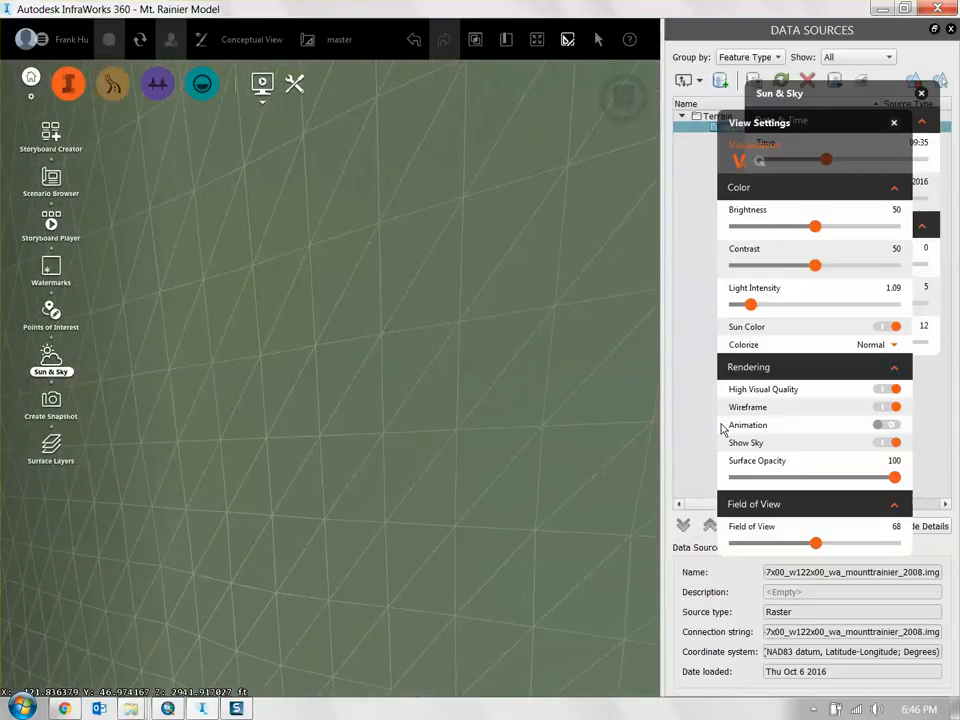
click(893, 409)
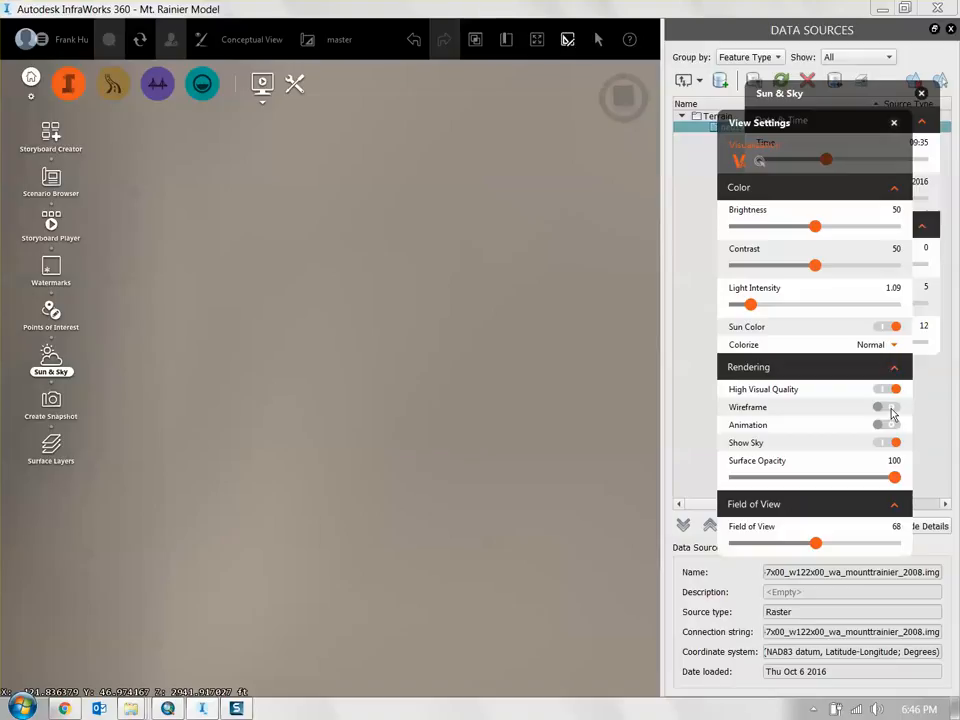
click(891, 408)
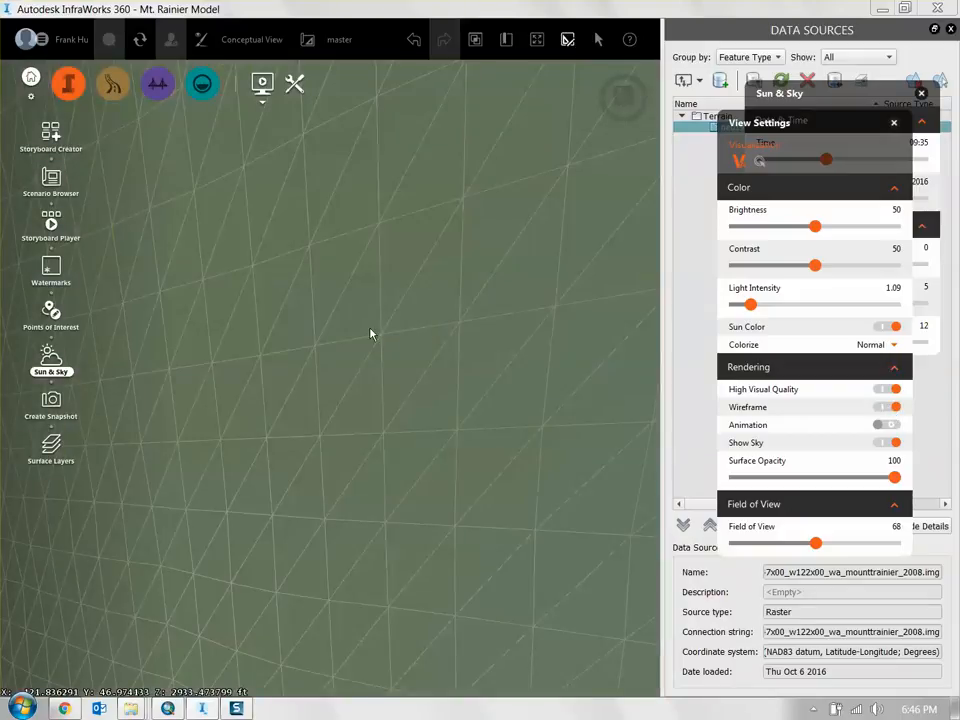
drag(477, 353, 456, 411)
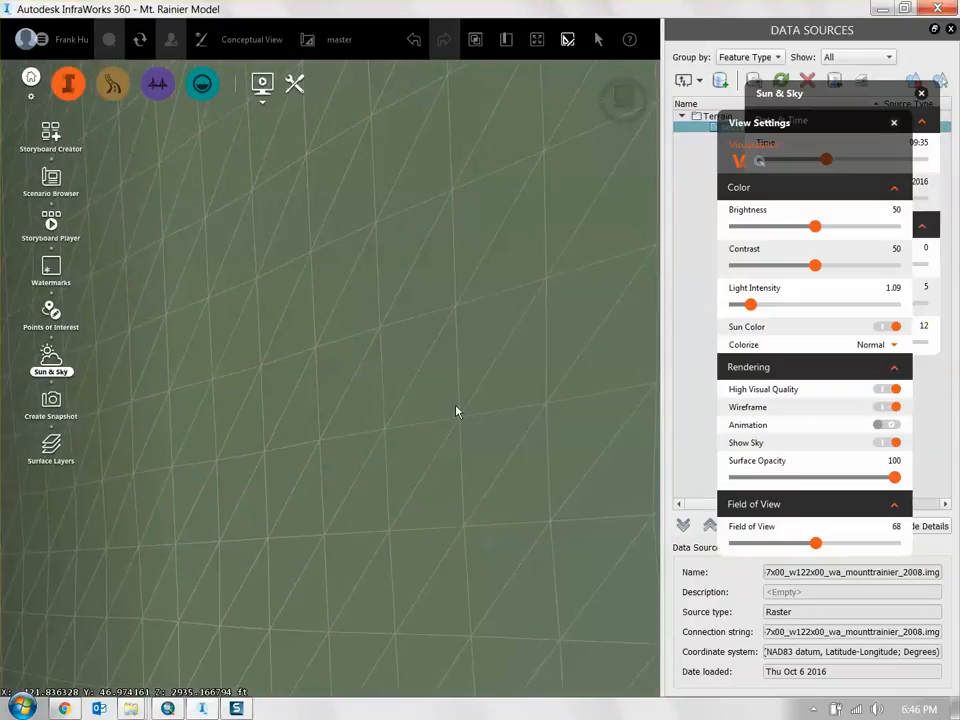
- Switch to ArcMap, examine the ned19_n47x00_w122x00 elevation raster at close scale, and return to InfraWorks
click(168, 708)
scroll(541, 443, up, 5)
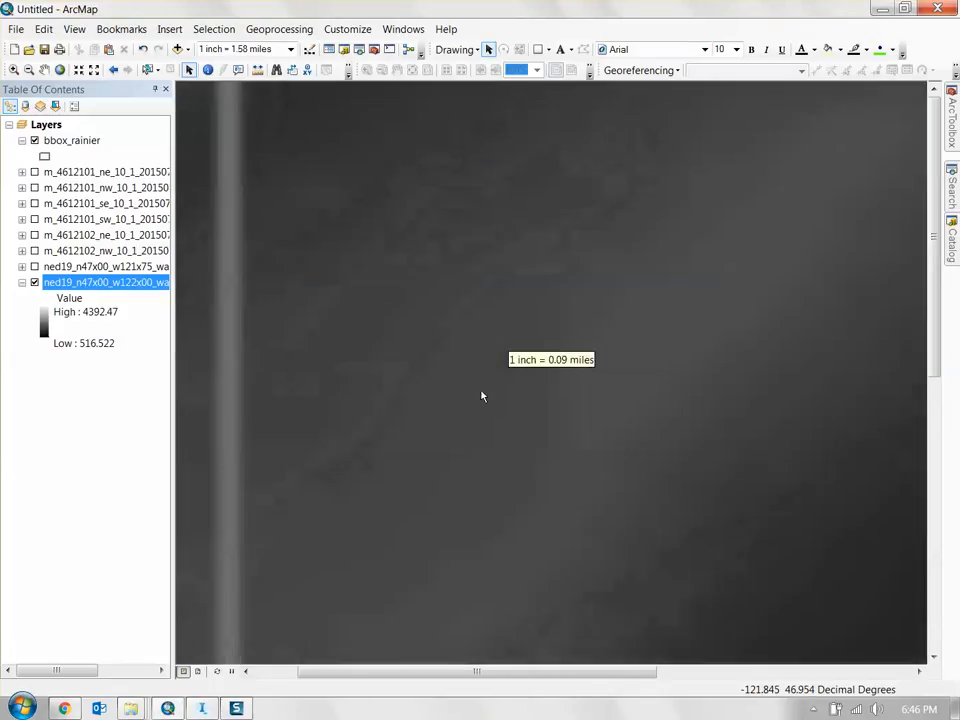
scroll(492, 347, up, 4)
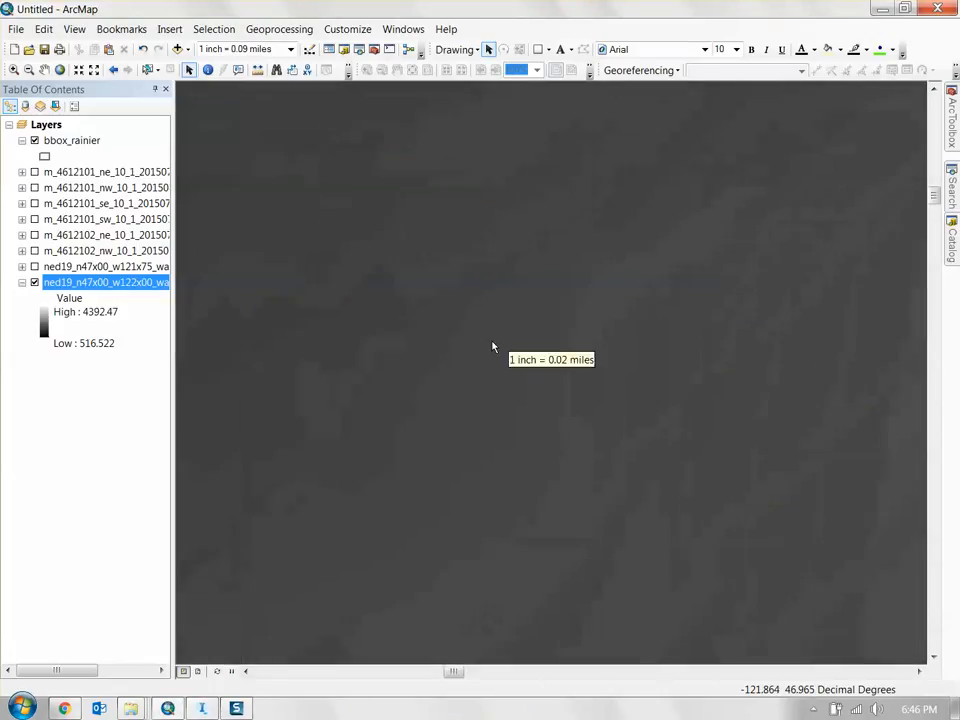
click(880, 8)
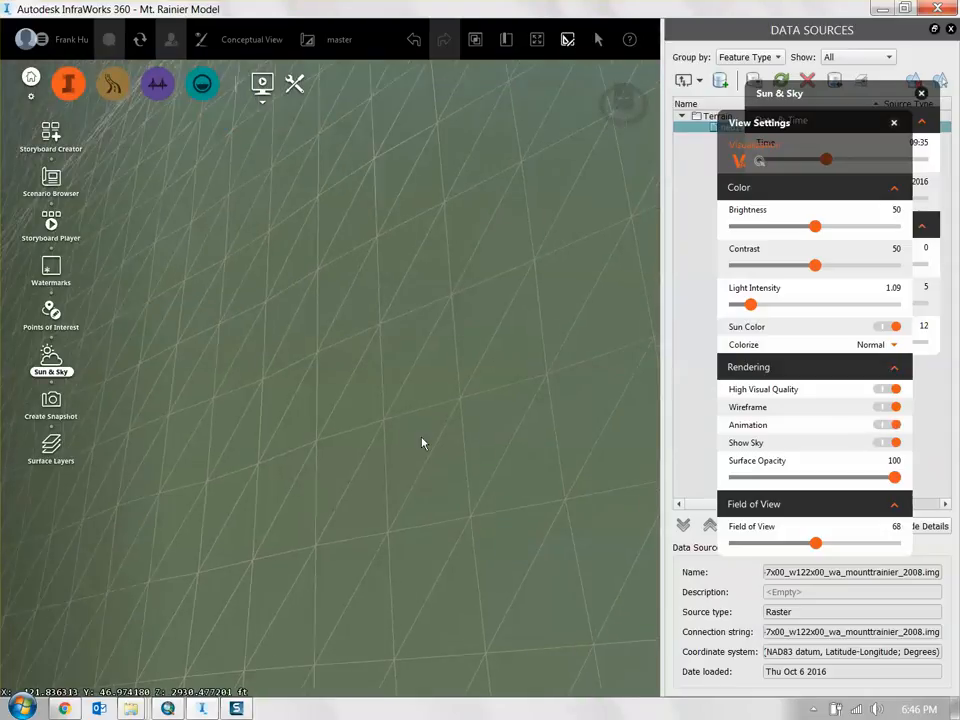
- Turn off the terrain's Wireframe display
drag(437, 488, 435, 434)
scroll(432, 433, down, 3)
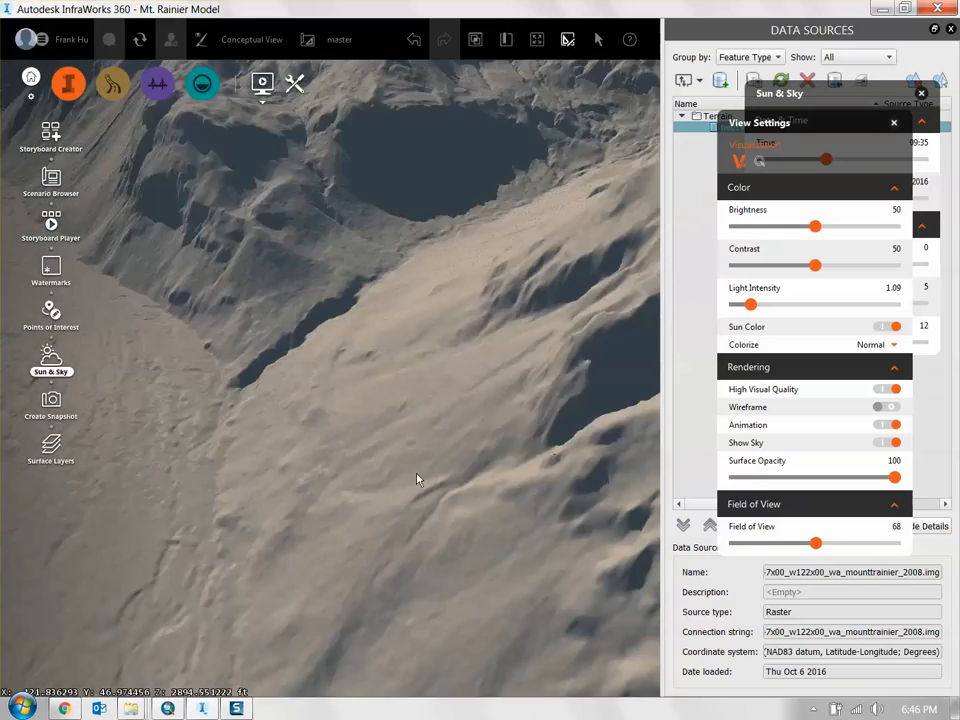
drag(417, 479, 436, 398)
scroll(422, 398, down, 3)
scroll(374, 409, down, 2)
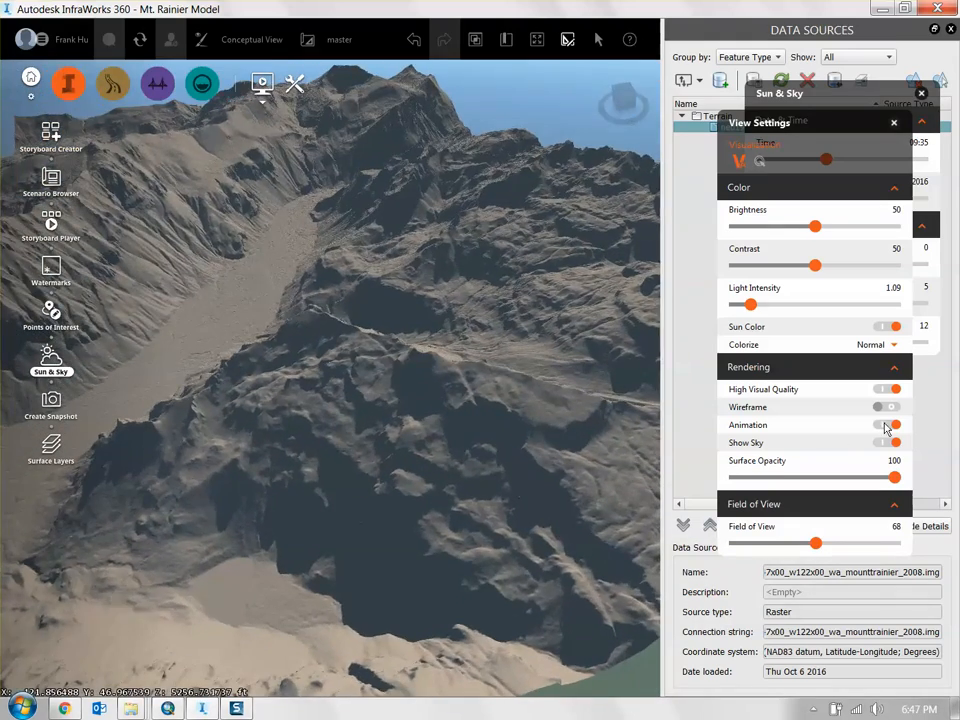
- Compare the sky with Animation off and on, and place the view settings beside the Sun & Sky settings
drag(588, 432, 469, 456)
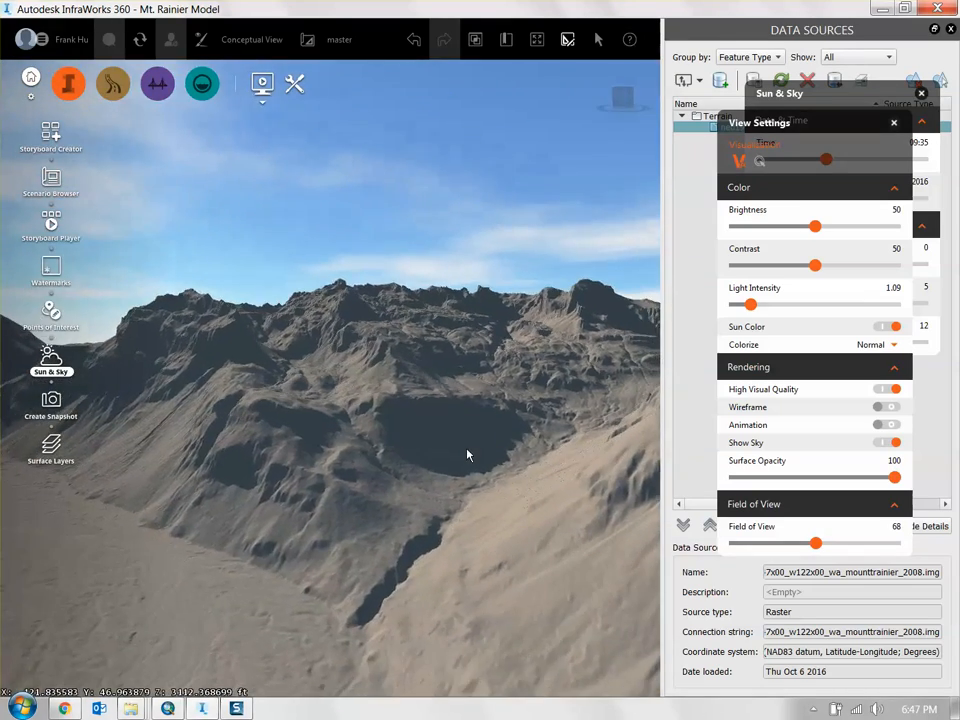
click(893, 426)
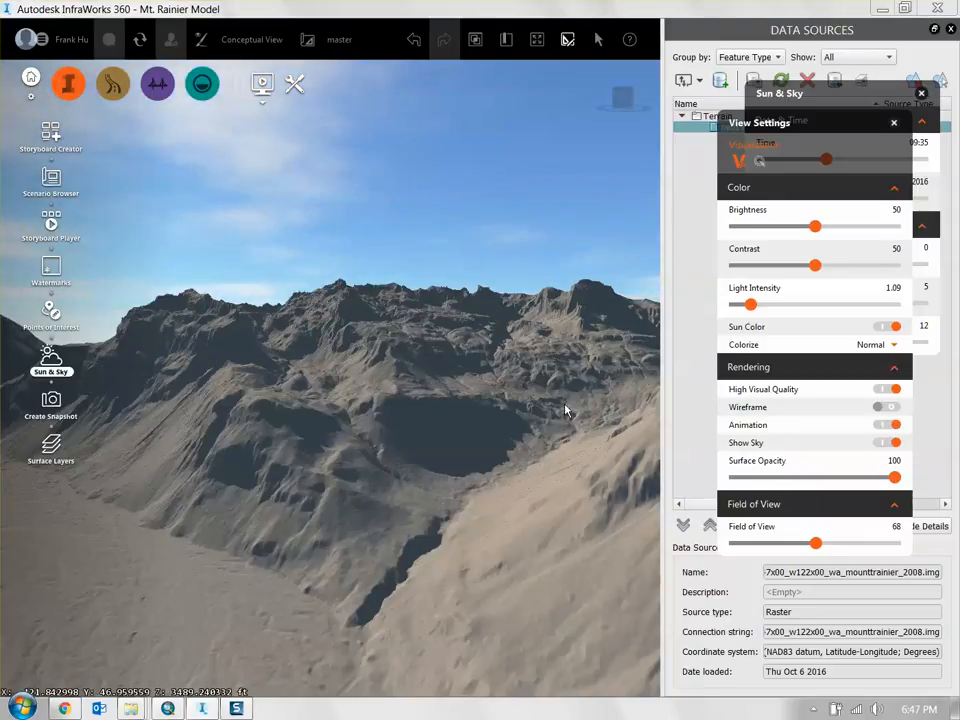
drag(800, 122, 638, 98)
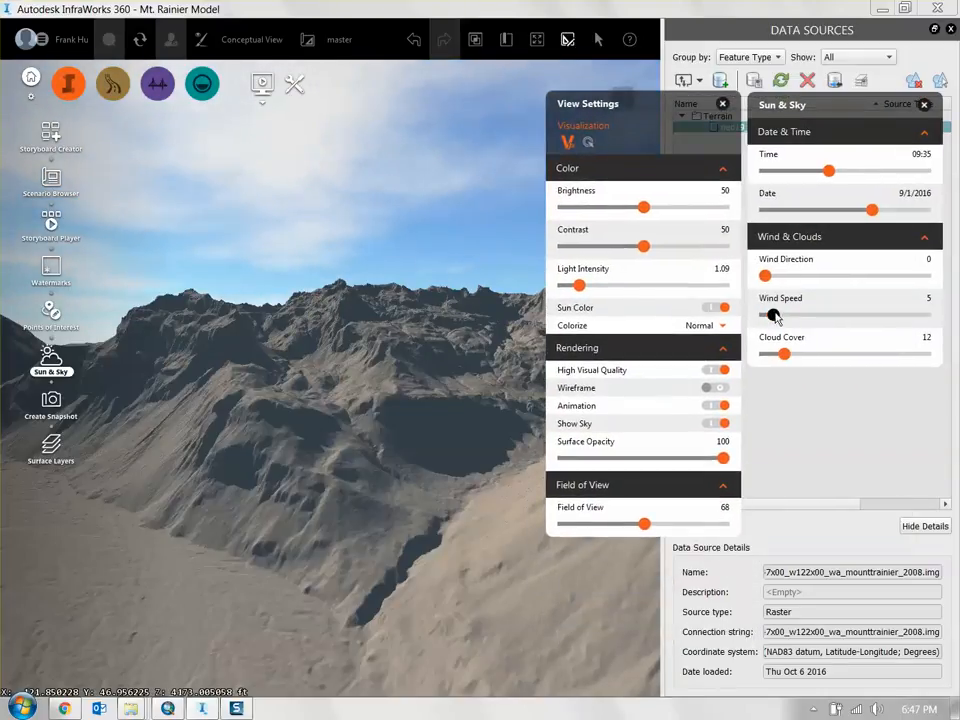
- Try a wind speed of 97, settle on wind speed 21 with cloud cover 19, and turn Animation off
drag(803, 320, 922, 332)
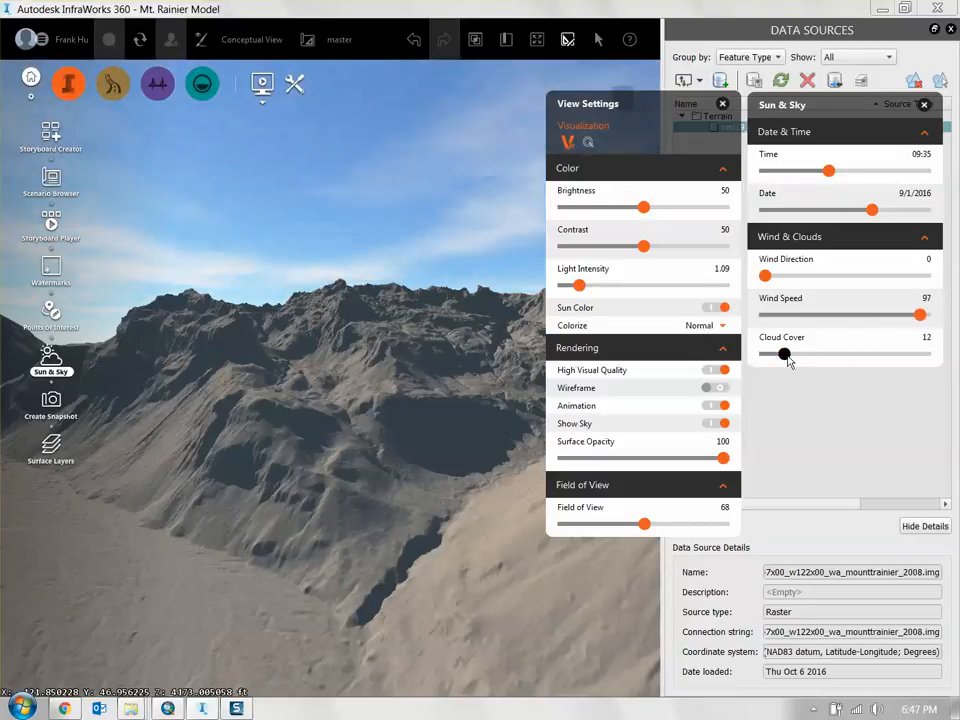
mouse_move(797, 364)
mouse_down()
mouse_move(936, 360)
mouse_move(784, 358)
mouse_up()
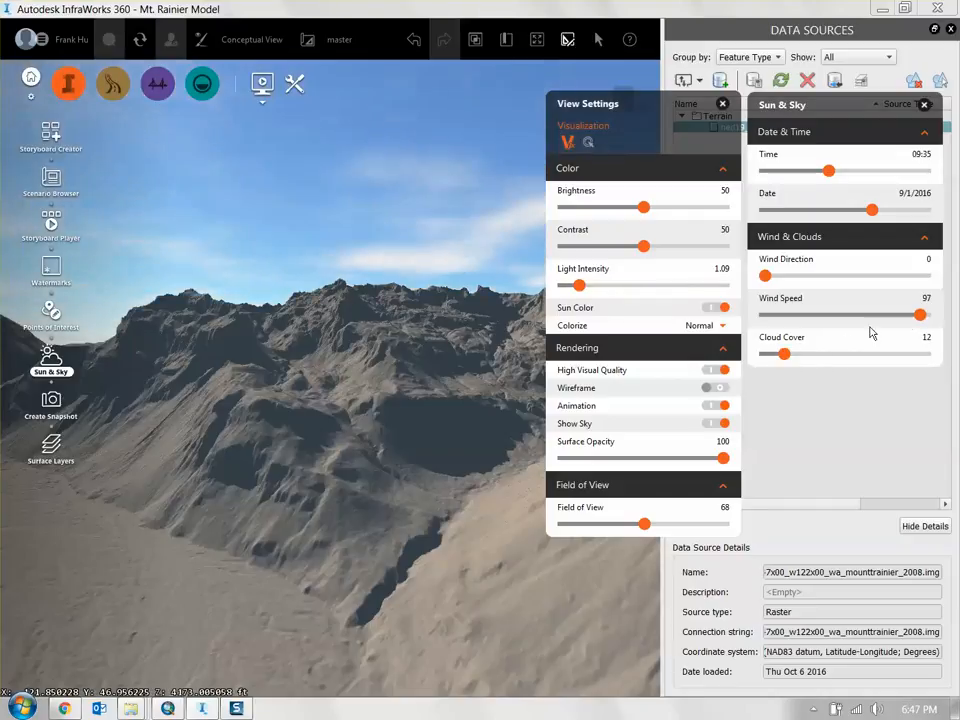
drag(920, 315, 795, 354)
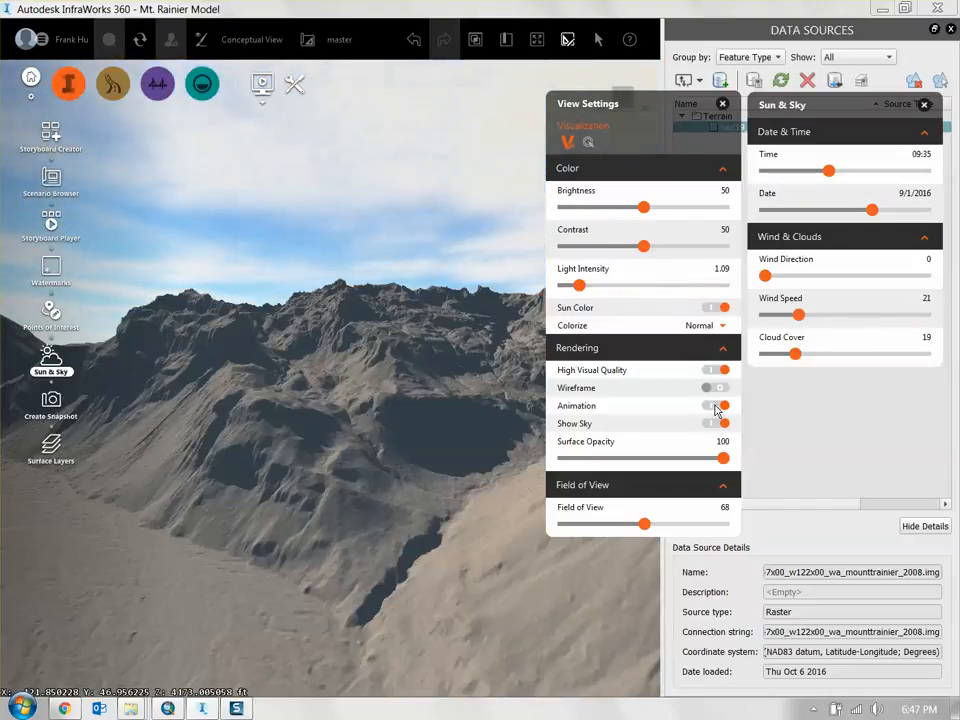
click(721, 406)
drag(640, 112, 756, 91)
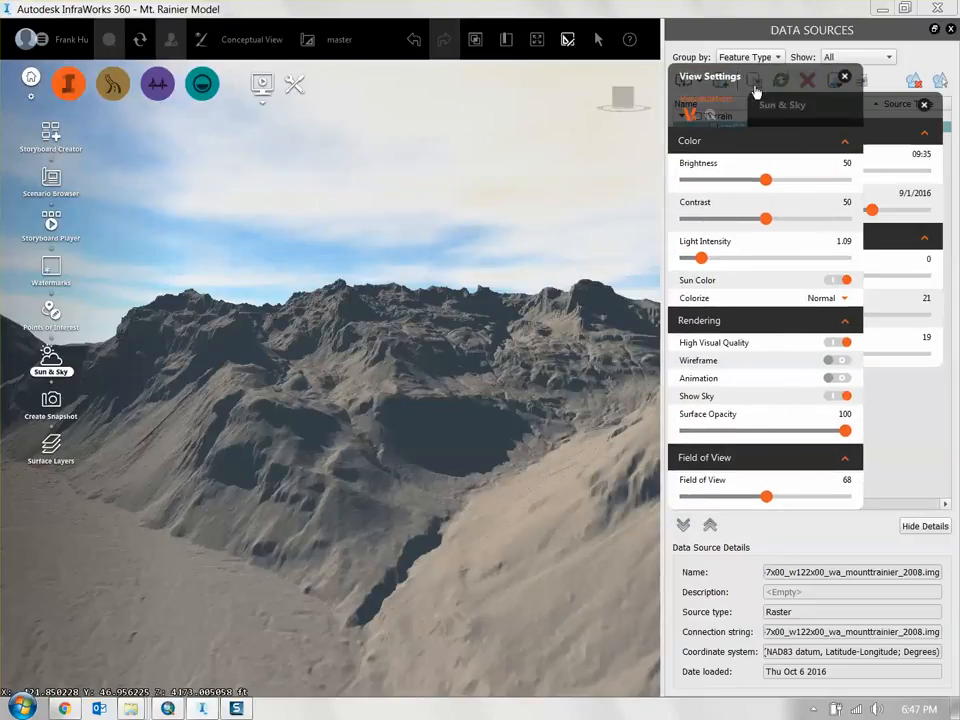
- Compare the model with Show Sky off and on, and try changing the surface opacity before restoring it to 100
click(843, 396)
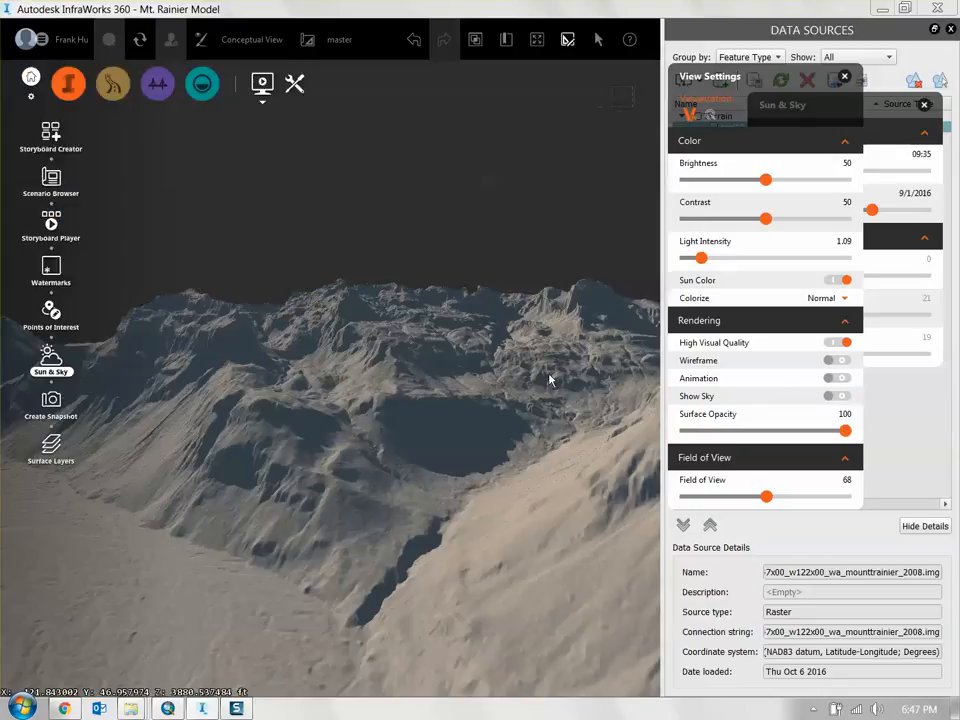
click(842, 398)
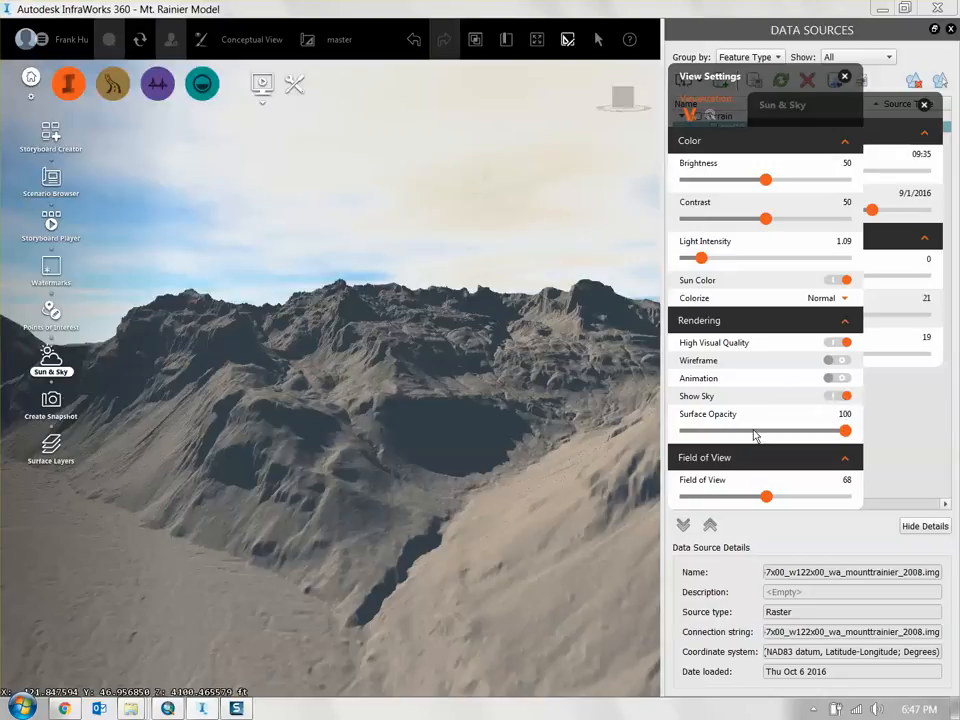
drag(514, 438, 438, 488)
drag(800, 433, 957, 432)
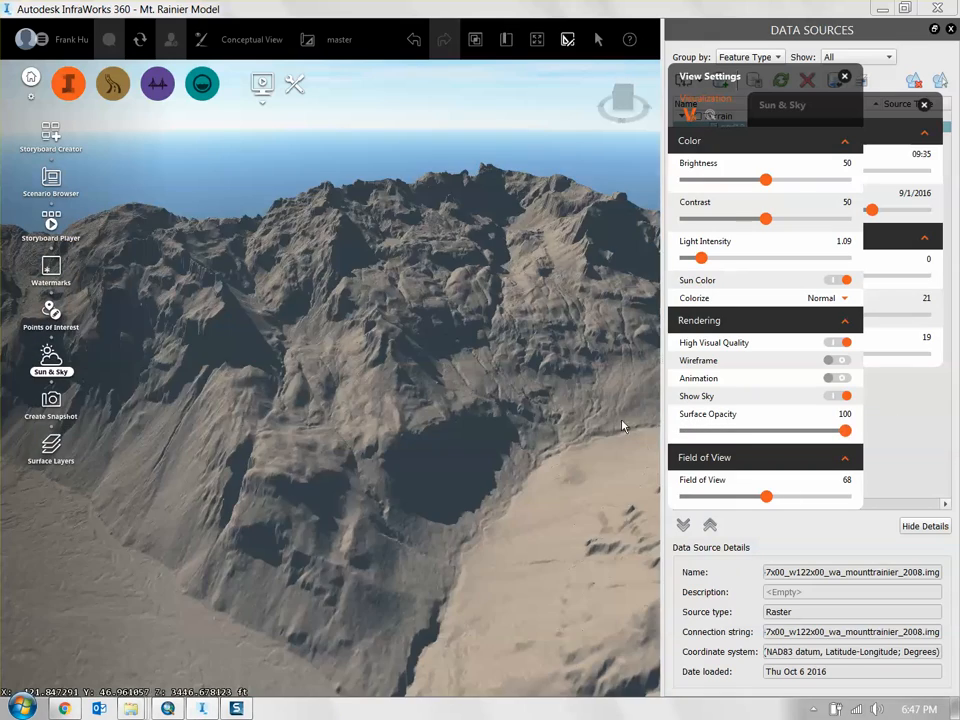
- Try a field of view of 100 and examine how the valley and peaks appear
drag(505, 515, 447, 467)
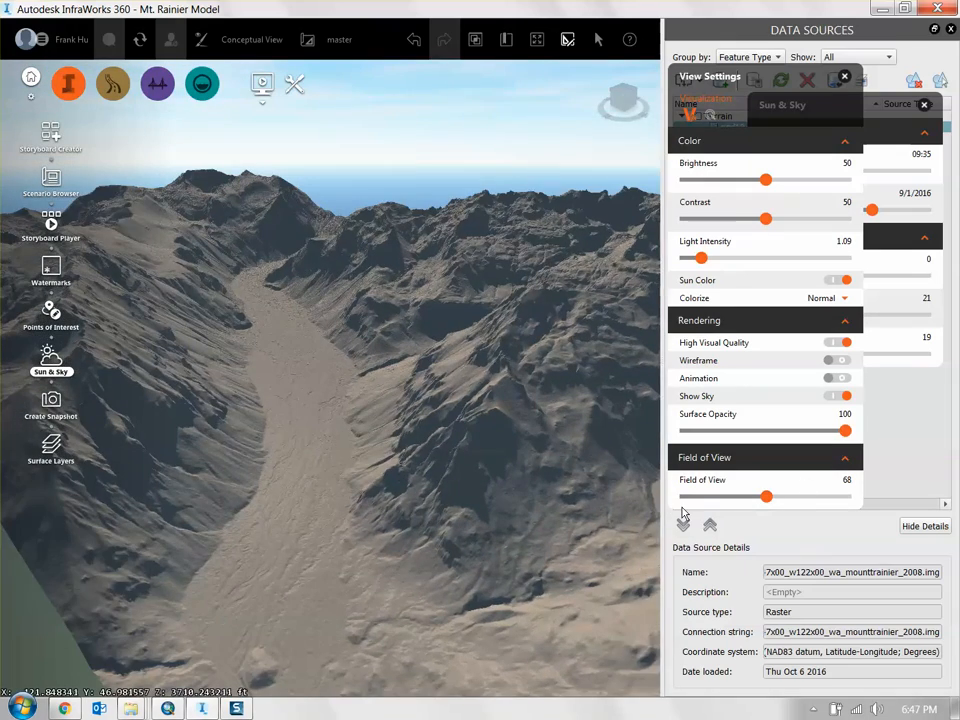
scroll(431, 369, down, 5)
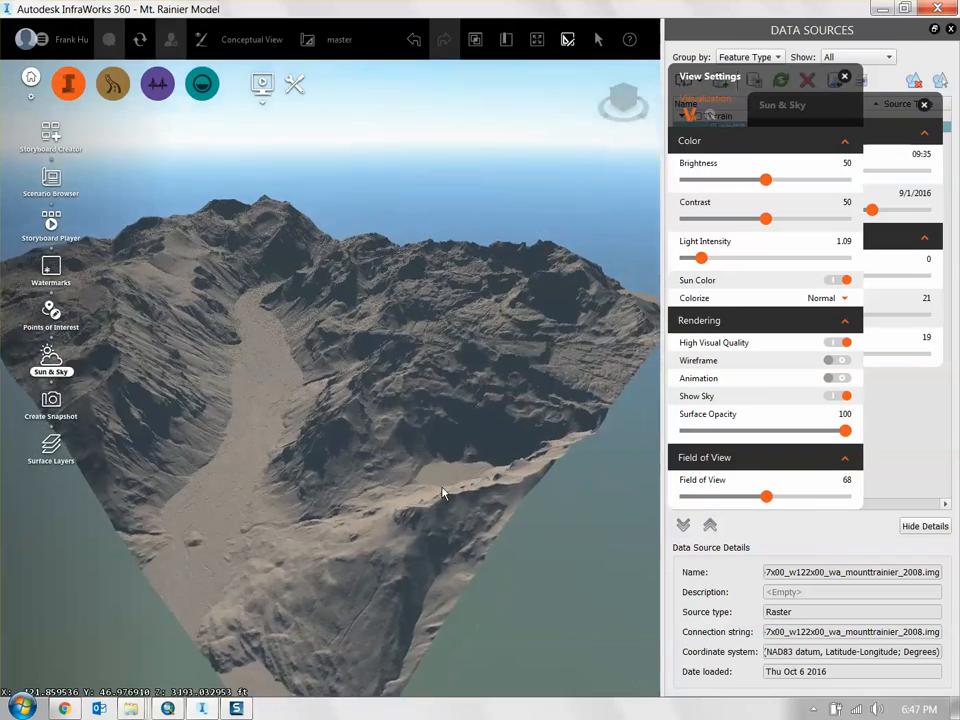
drag(443, 493, 452, 520)
drag(768, 497, 815, 497)
scroll(307, 326, up, 8)
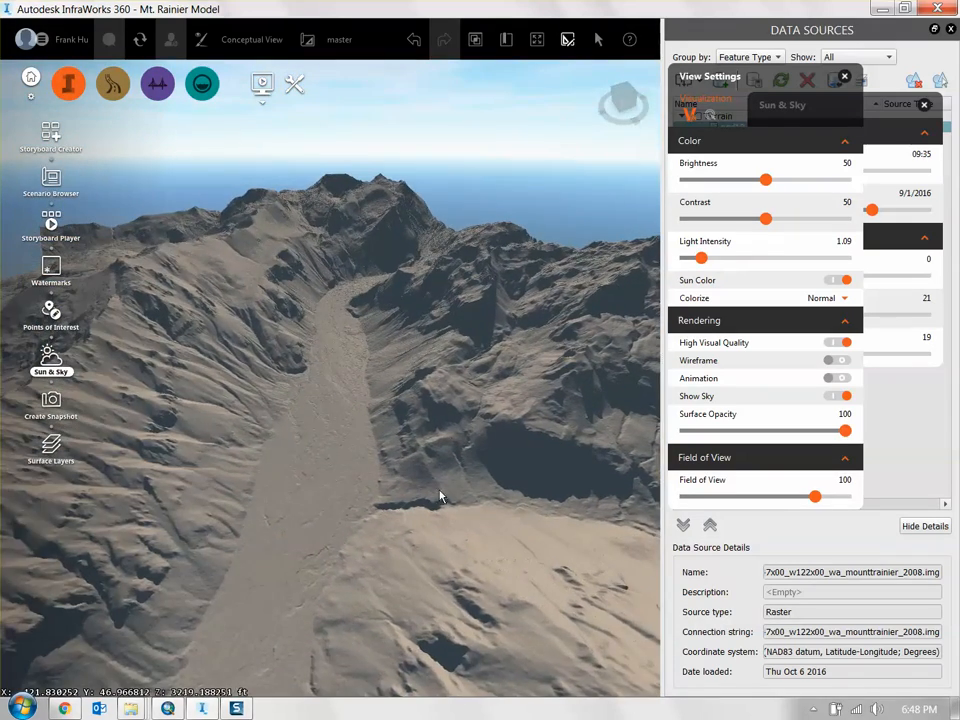
drag(440, 490, 484, 538)
drag(346, 390, 266, 309)
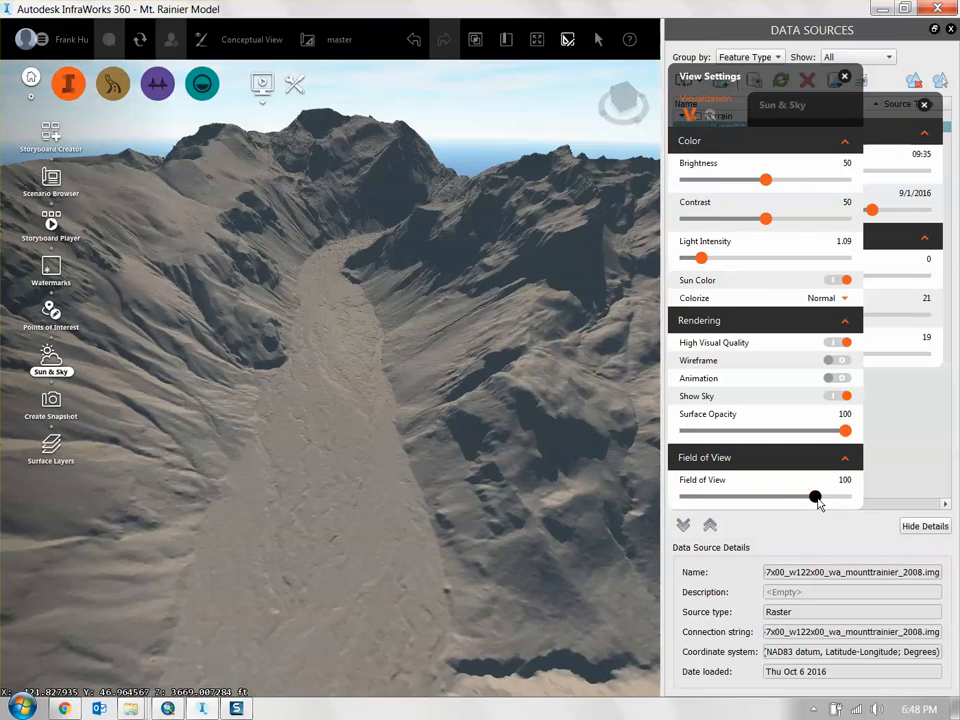
- Set the field of view to 15 and bring the whole terrain block into sight
drag(816, 502, 685, 499)
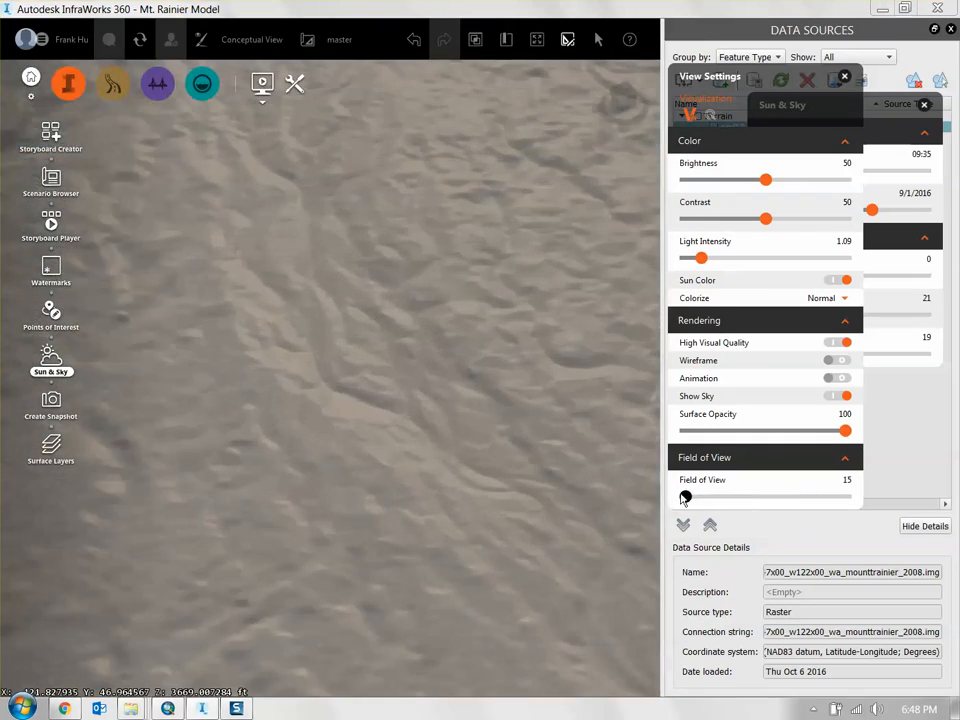
drag(627, 490, 484, 435)
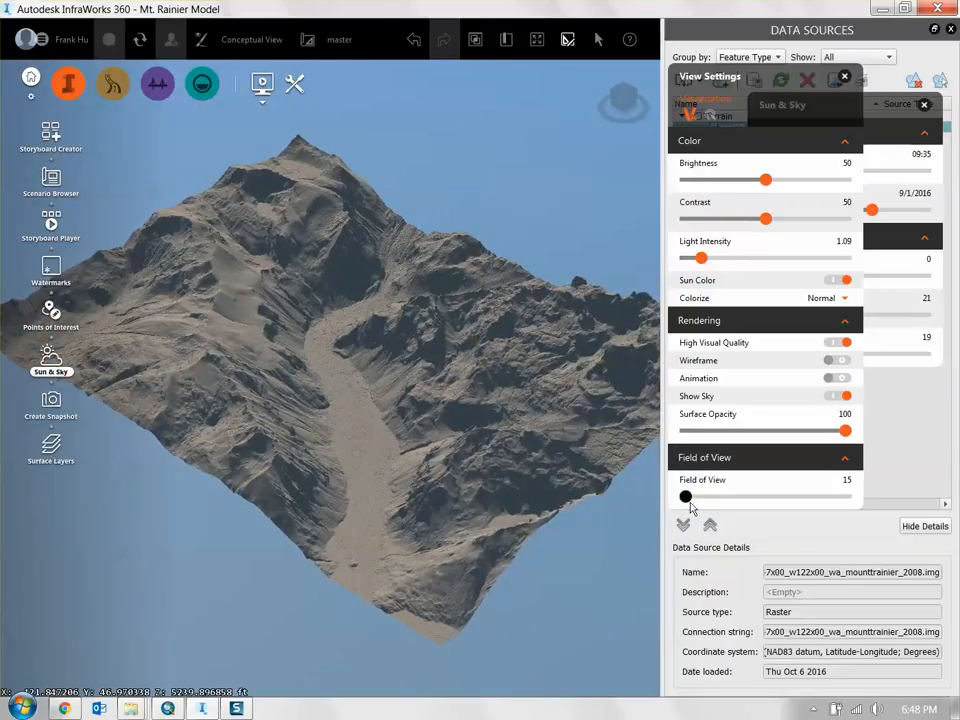
- Set the field of view to 36 and move the View Settings and Sun & Sky panels away from the data source controls
drag(686, 500, 718, 501)
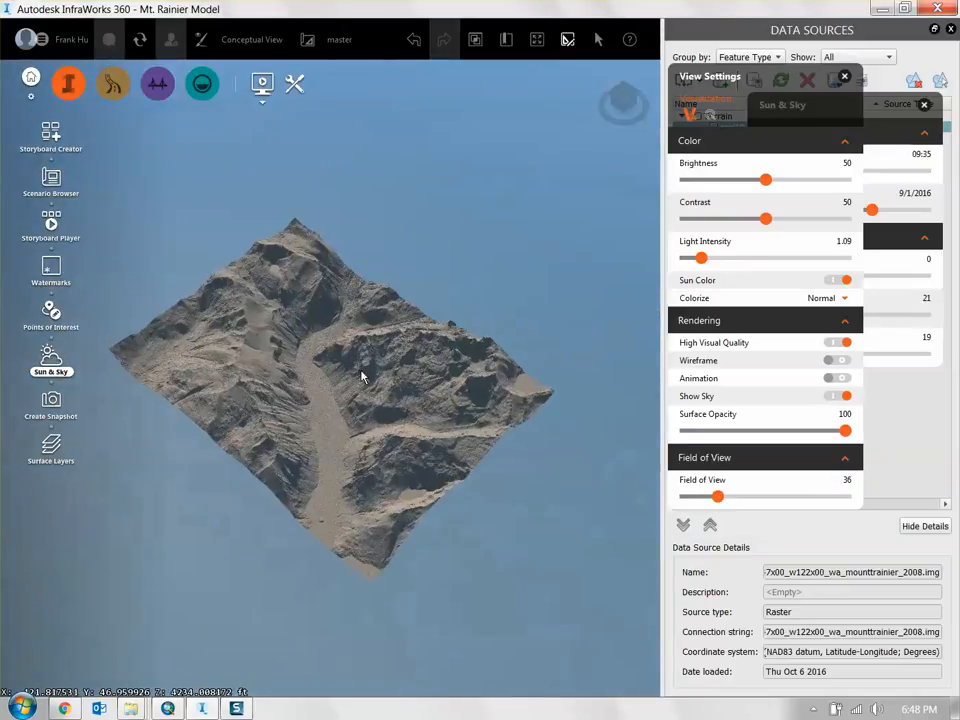
scroll(362, 376, up, 3)
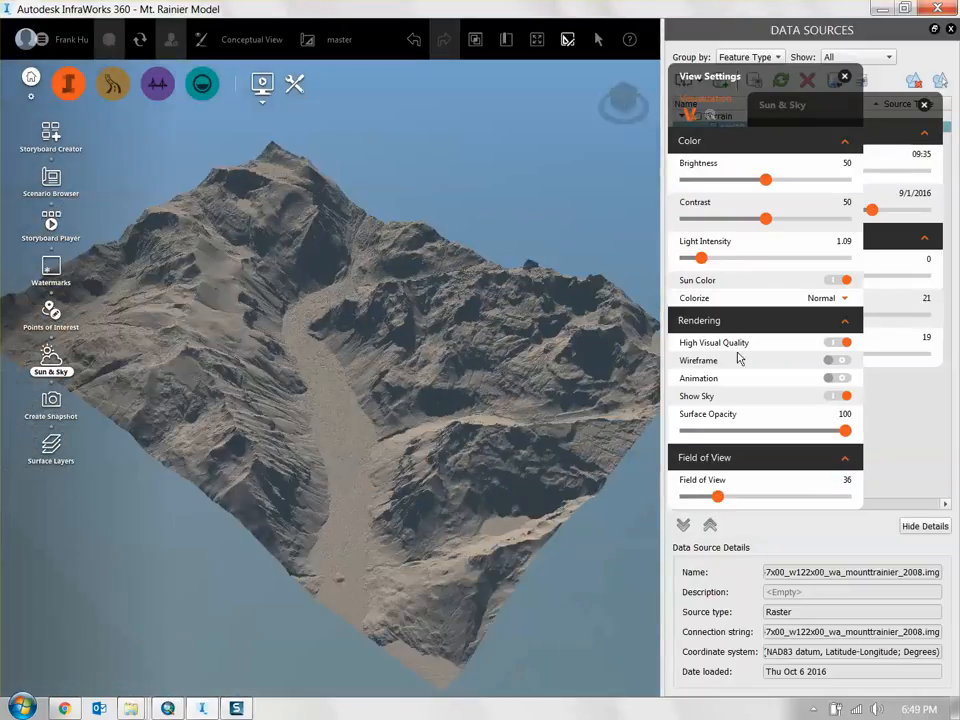
drag(783, 84, 796, 173)
drag(873, 132, 878, 309)
drag(779, 169, 811, 345)
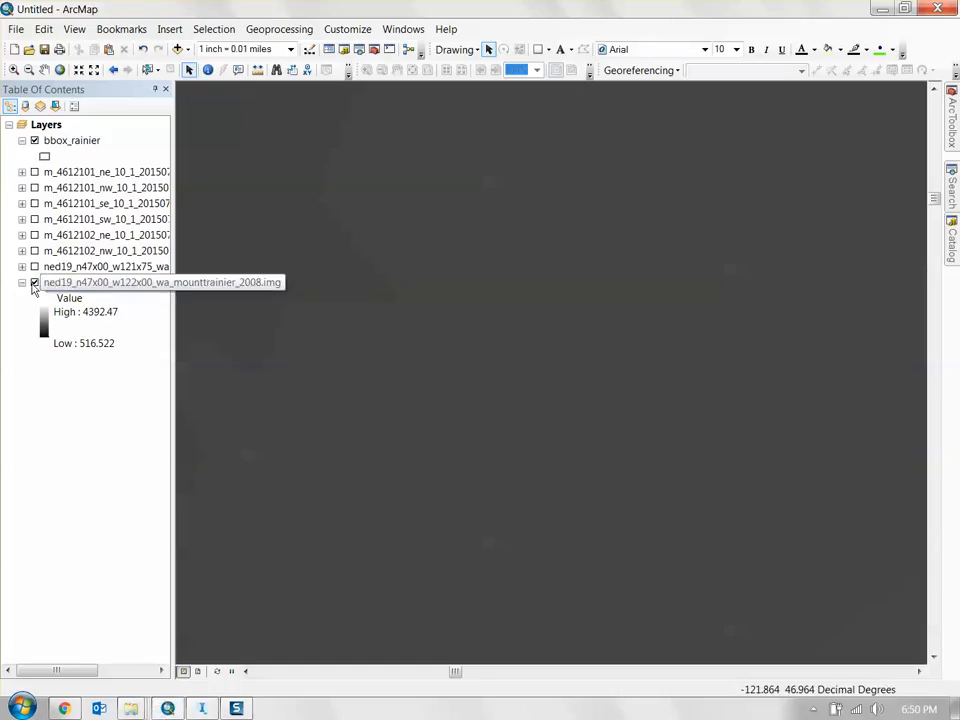
- In ArcMap, turn on the six m_4612101 and m_4612102 imagery layers and bring their coverage around the bbox_rainier extent into sight
scroll(309, 328, up, 10)
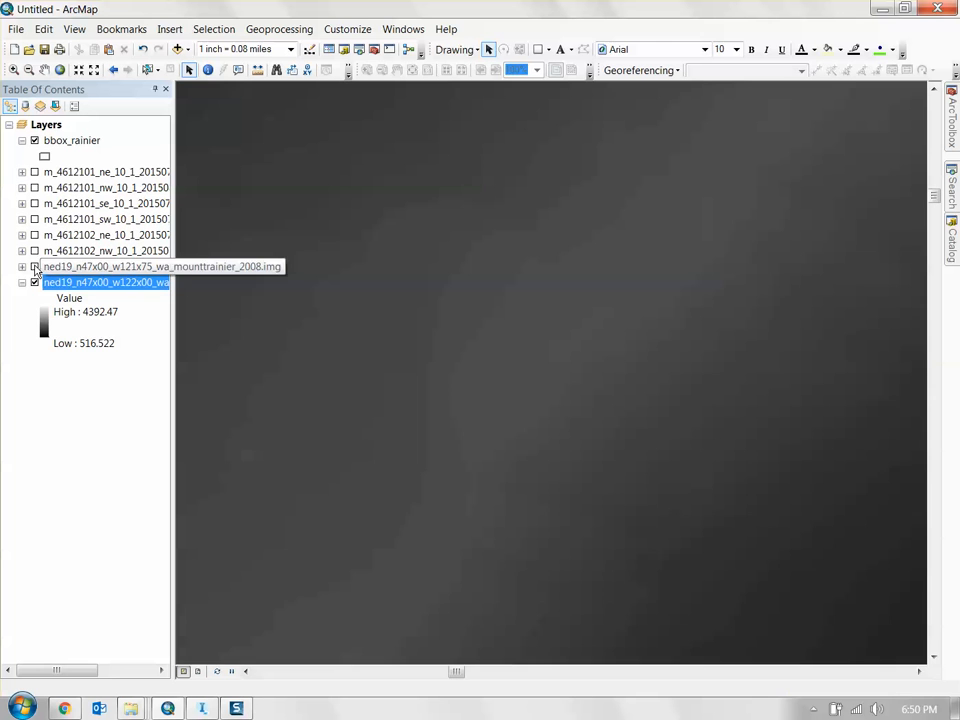
click(34, 235)
click(34, 219)
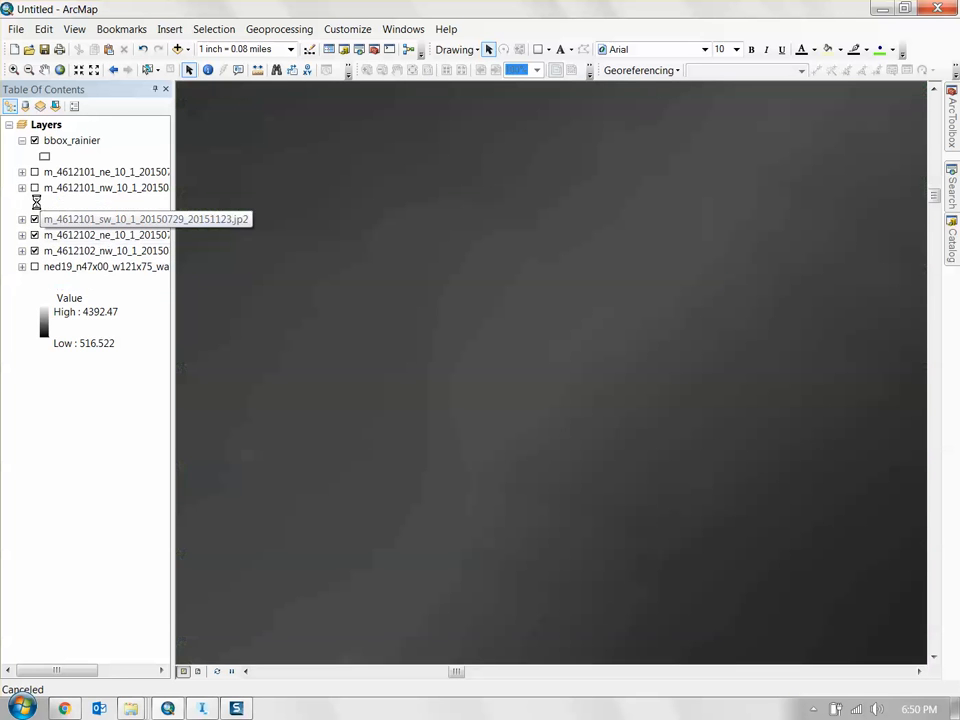
click(34, 203)
click(34, 187)
click(34, 172)
scroll(470, 375, up, 6)
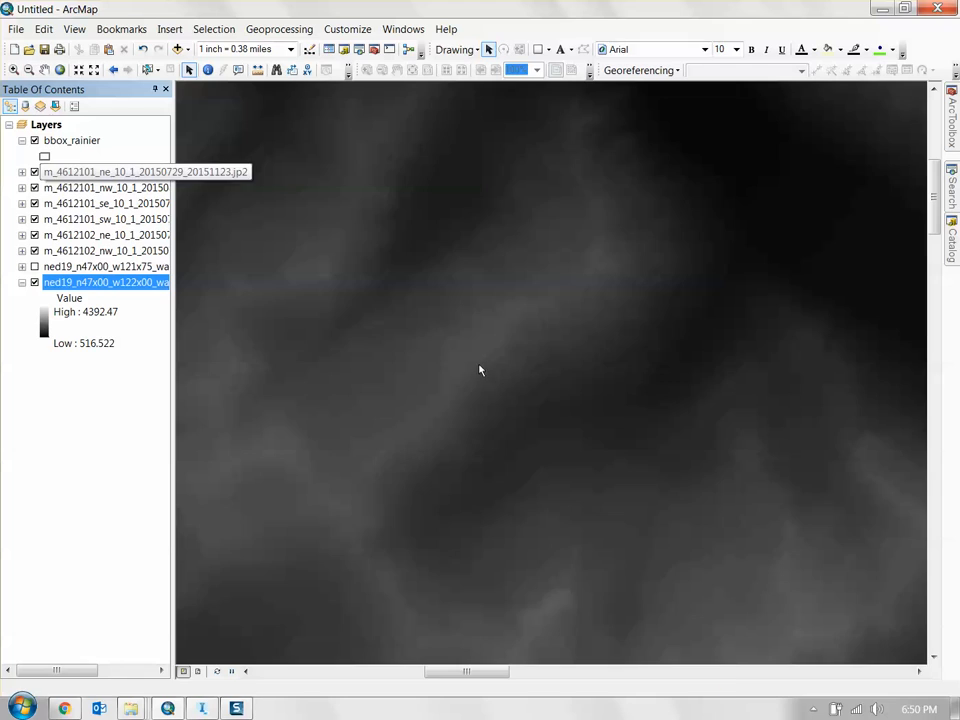
scroll(491, 368, up, 4)
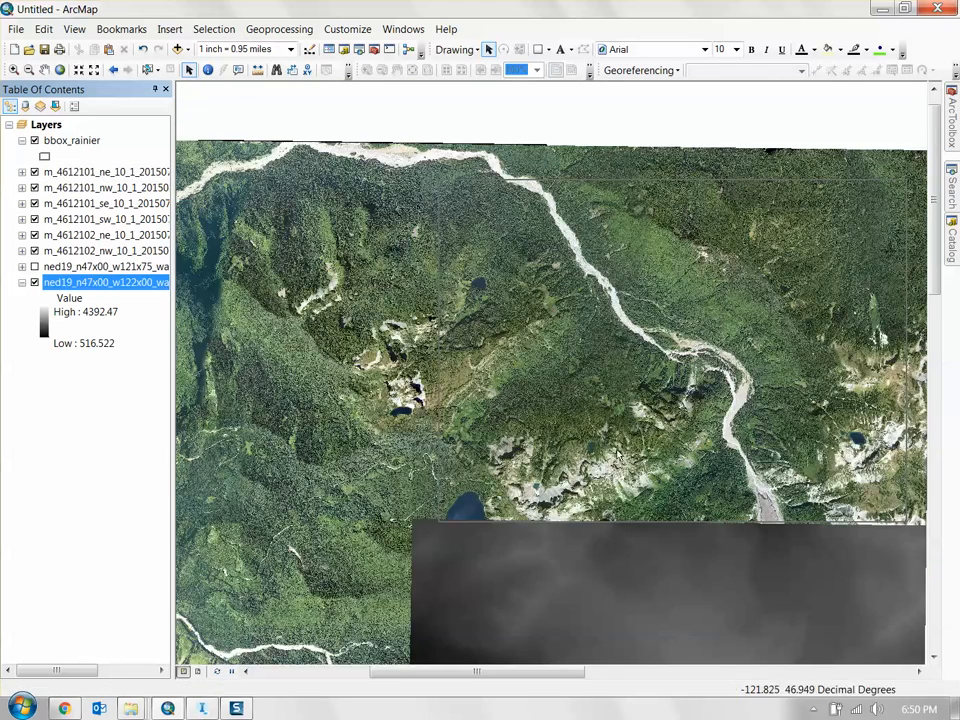
middle_drag(597, 443, 510, 427)
scroll(576, 410, down, 1)
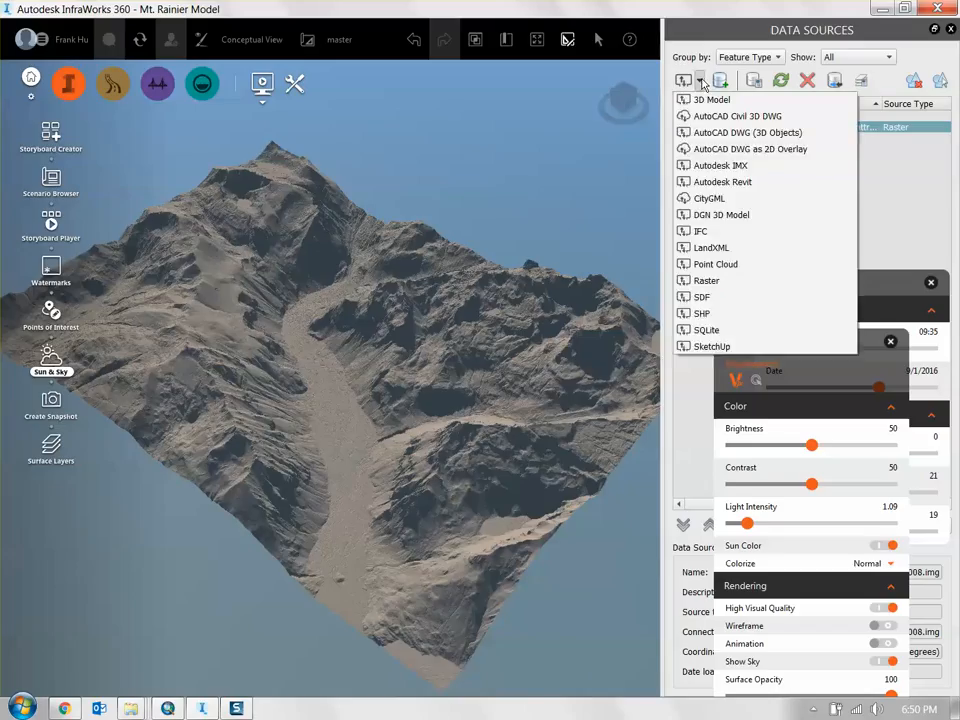
- In InfraWorks, add all JP2 files from the Mount Rainier NAIP folder as one raster data source
click(716, 280)
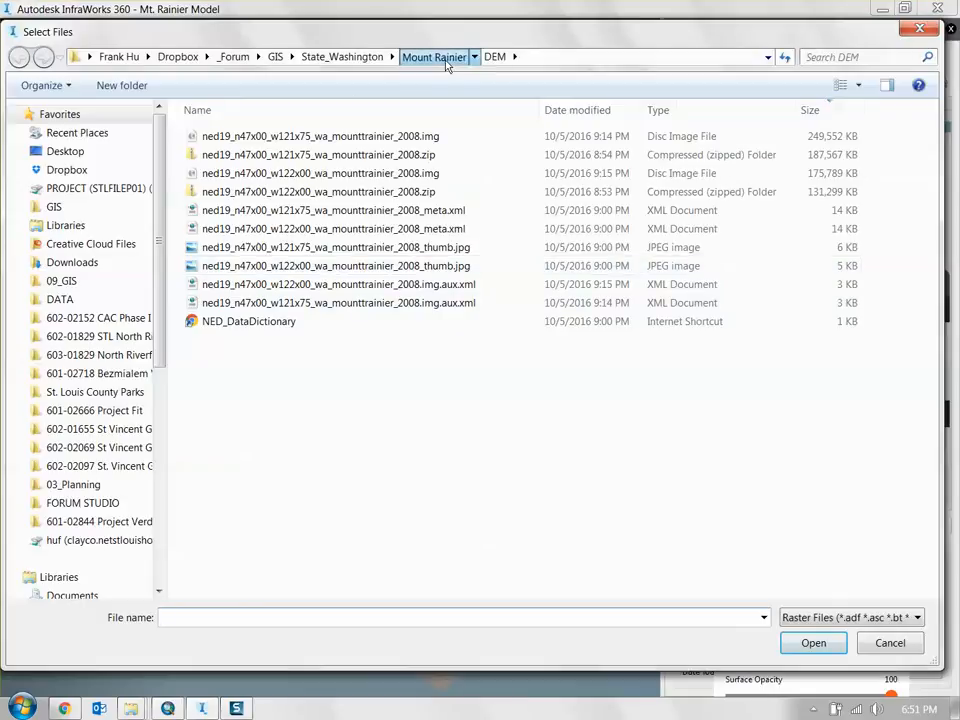
click(446, 60)
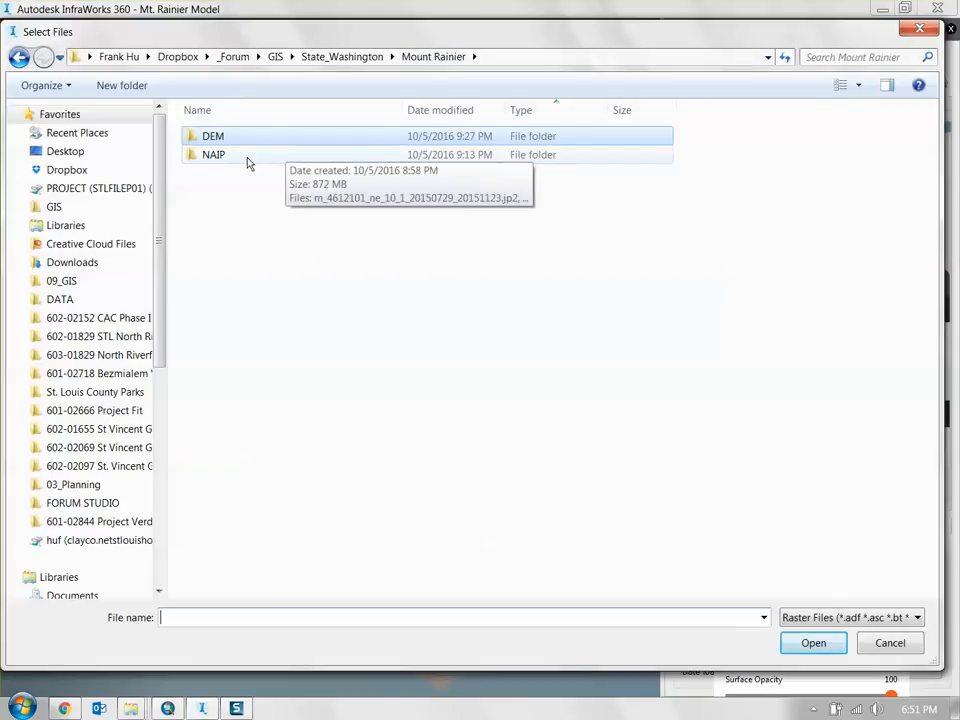
double_click(246, 158)
drag(407, 110, 508, 110)
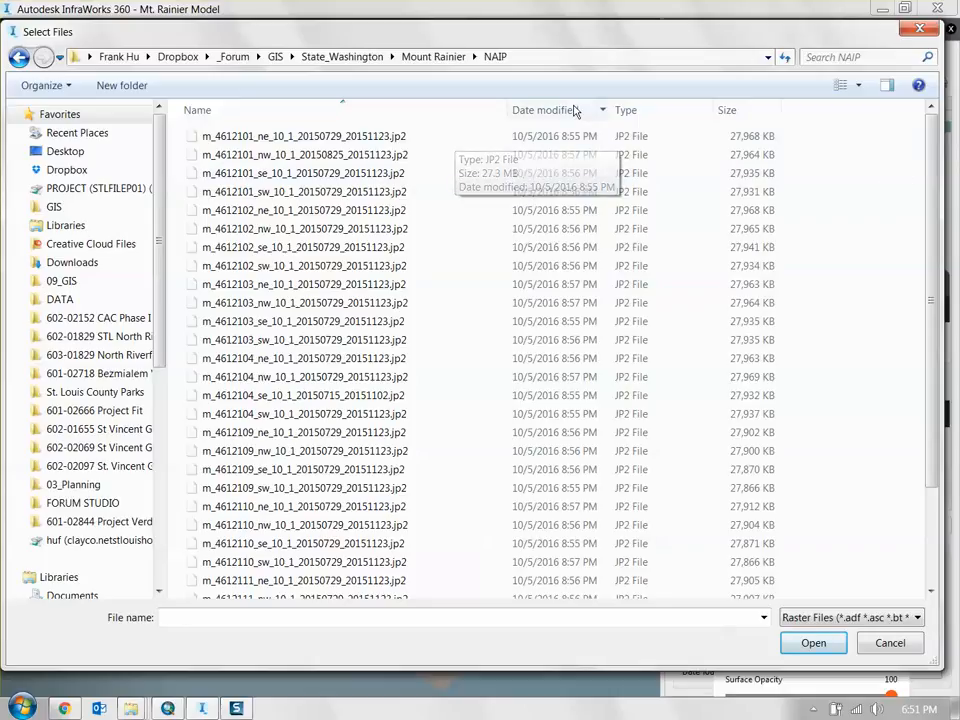
click(375, 140)
scroll(817, 357, down, 3)
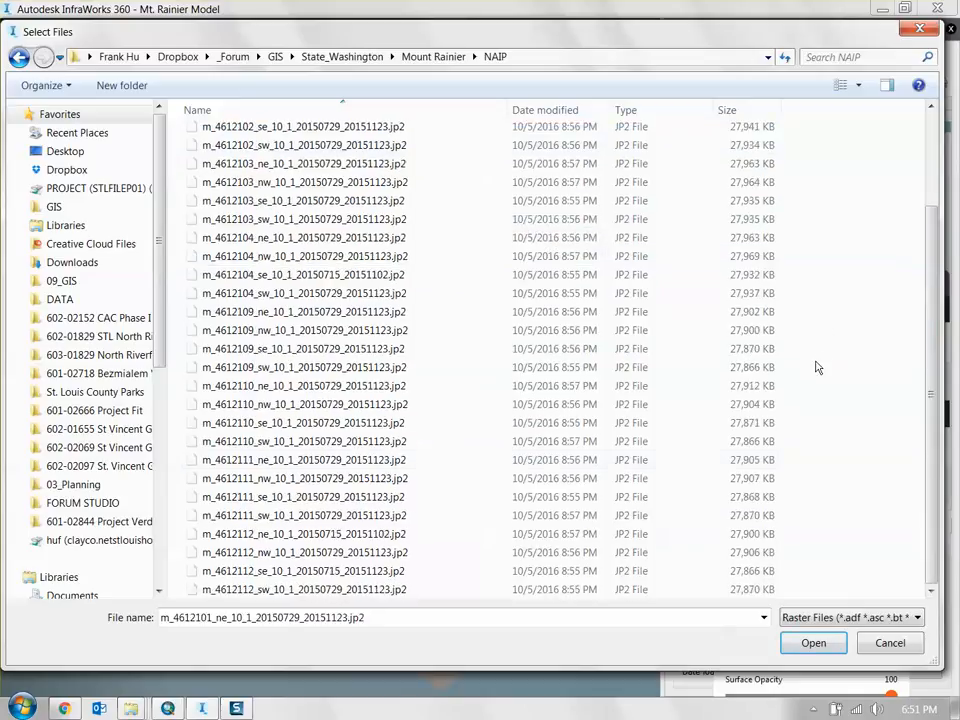
shift+click(394, 589)
scroll(614, 371, up, 2)
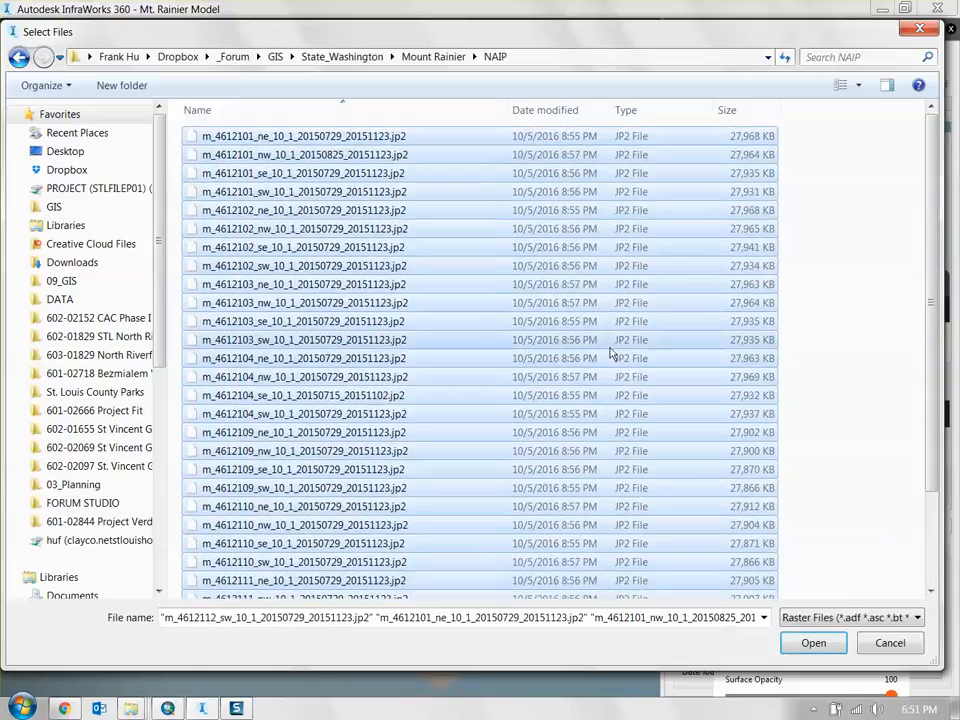
scroll(614, 371, down, 2)
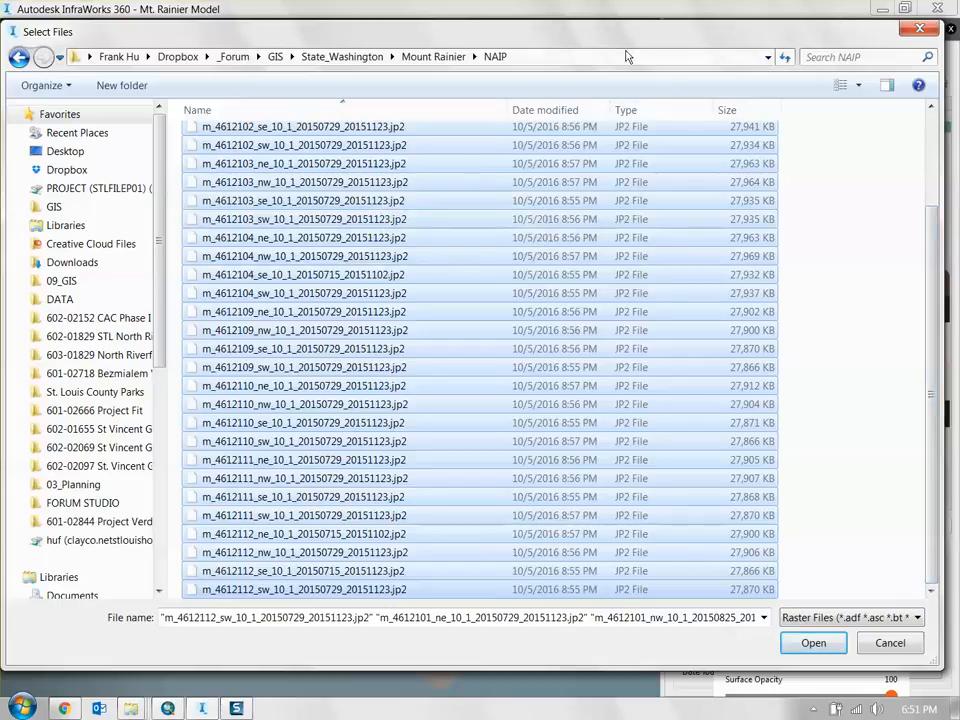
drag(929, 525, 933, 490)
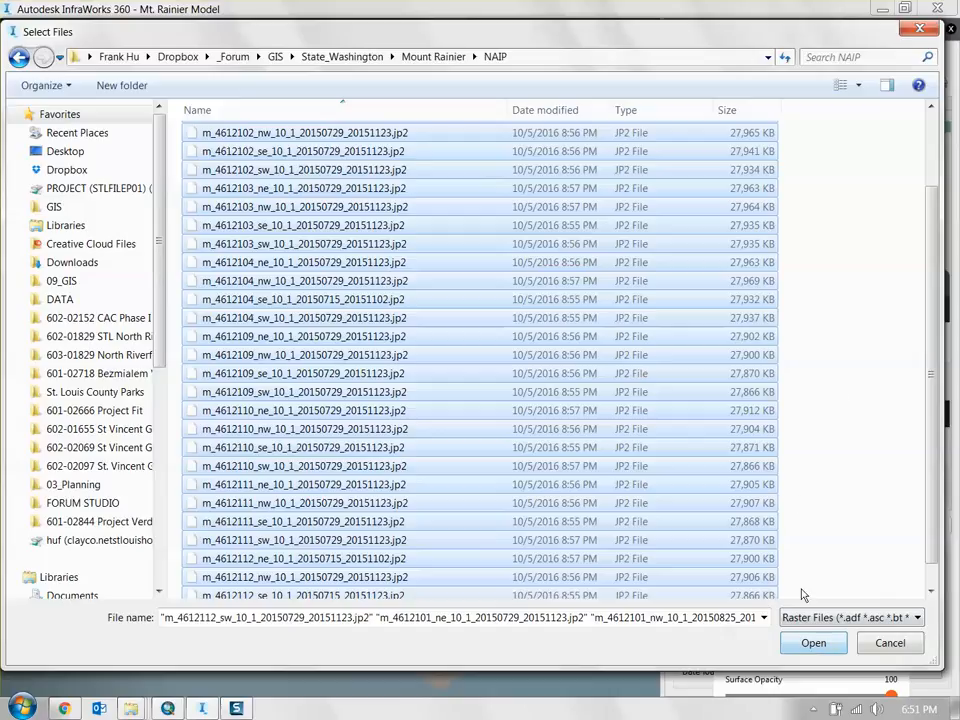
click(813, 644)
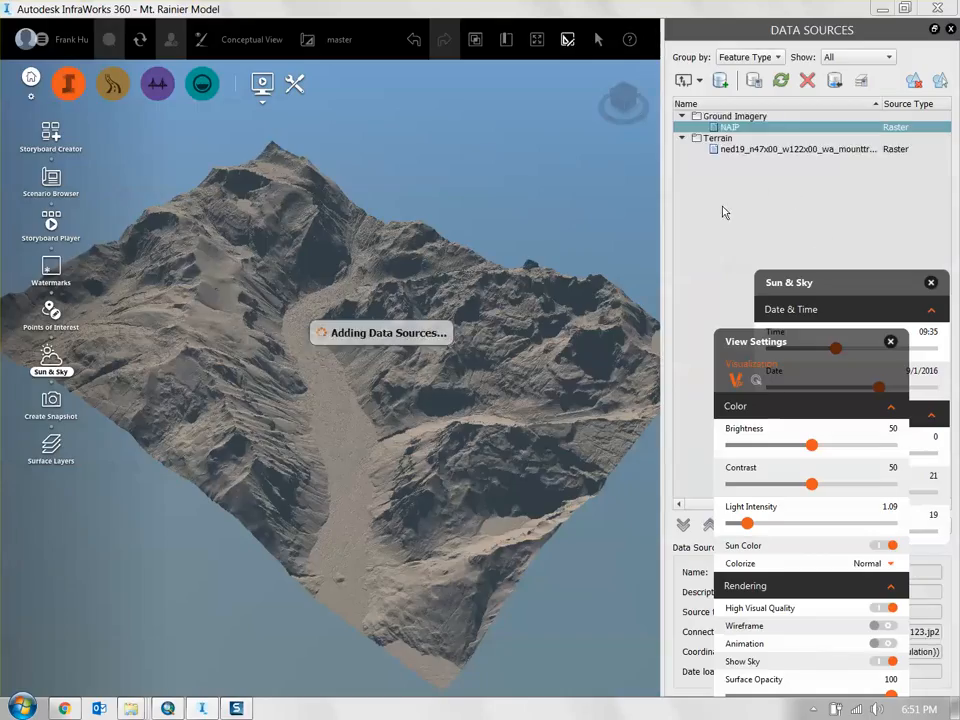
- Configure the NAIP source as Ground Imagery in the WGS84.PseudoMercator coordinate system and refresh the model
double_click(737, 130)
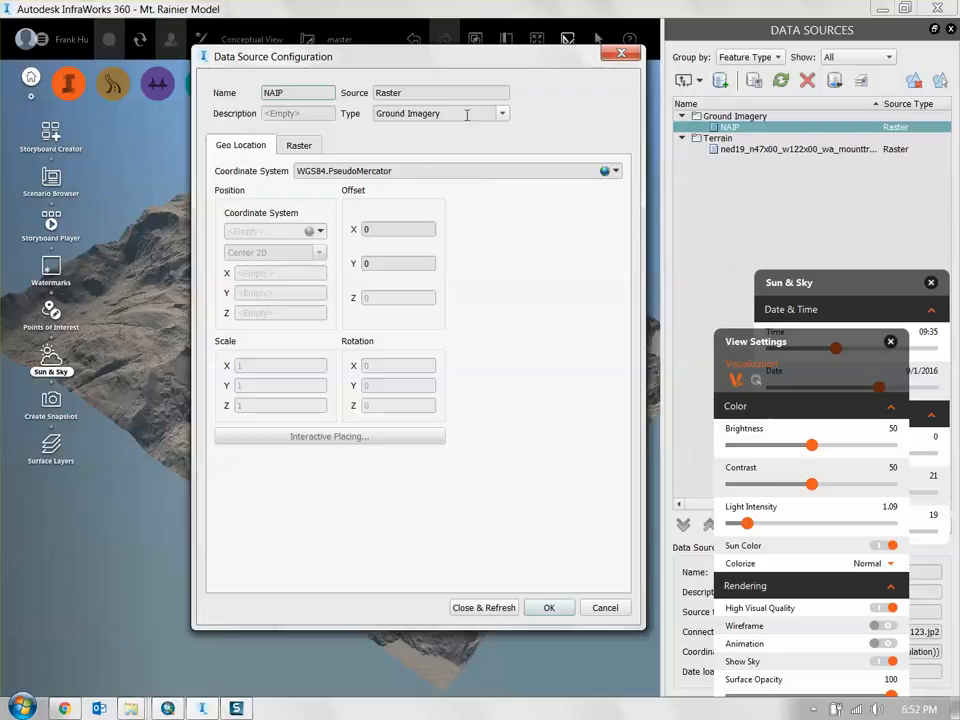
click(492, 609)
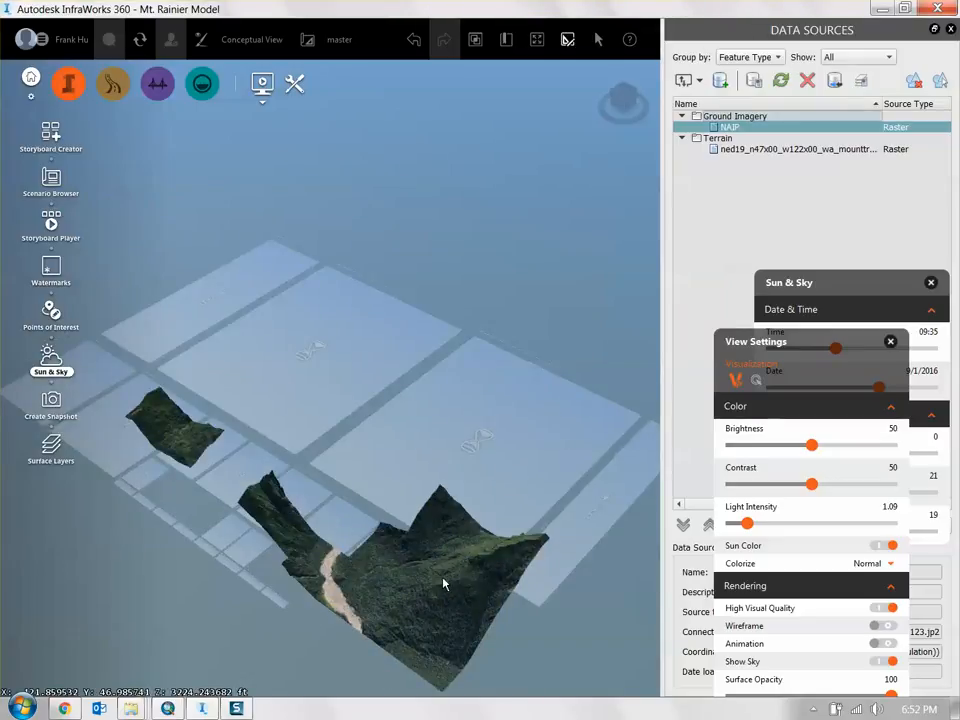
- Examine how the NAIP imagery drapes over the river valley and surrounding ridges from several angles
scroll(435, 592, up, 5)
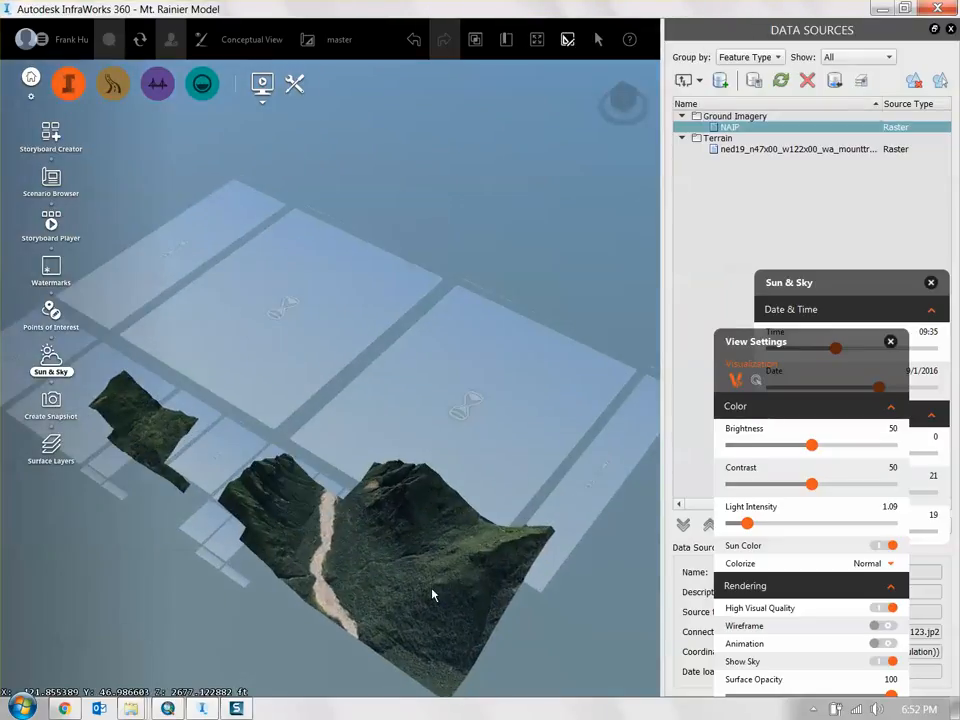
scroll(331, 474, up, 5)
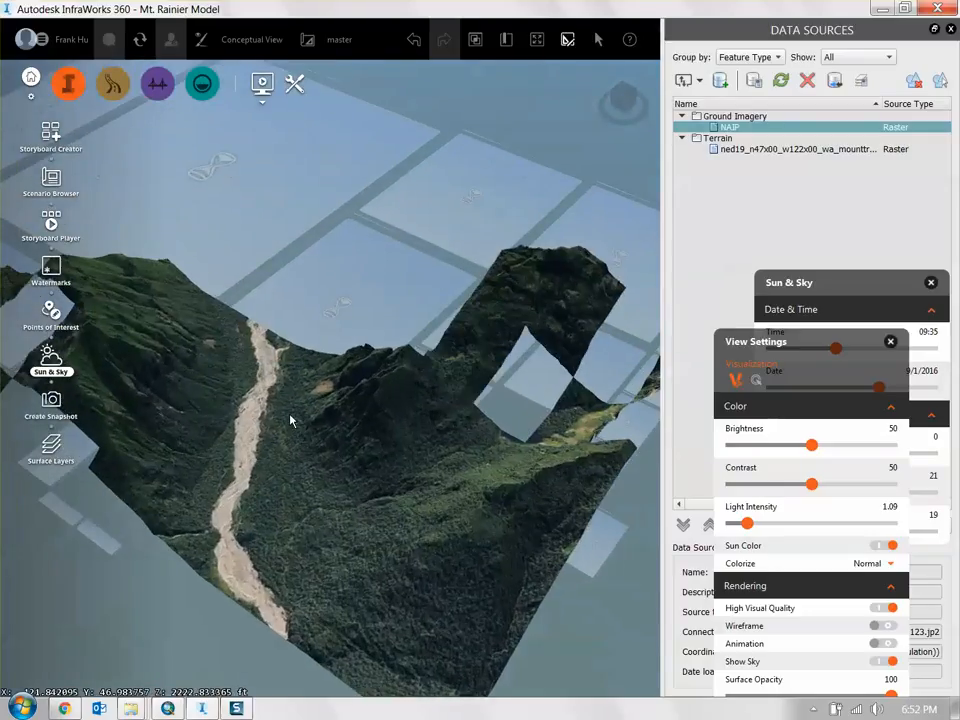
drag(308, 463, 375, 457)
scroll(313, 415, up, 2)
scroll(336, 430, up, 2)
scroll(375, 457, down, 2)
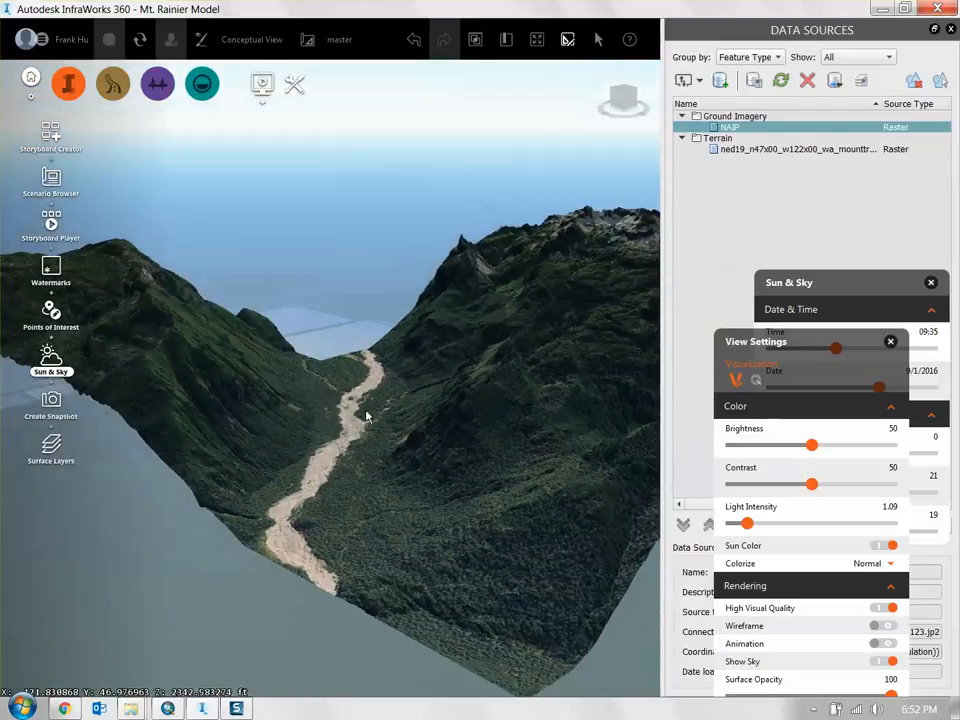
drag(368, 418, 355, 452)
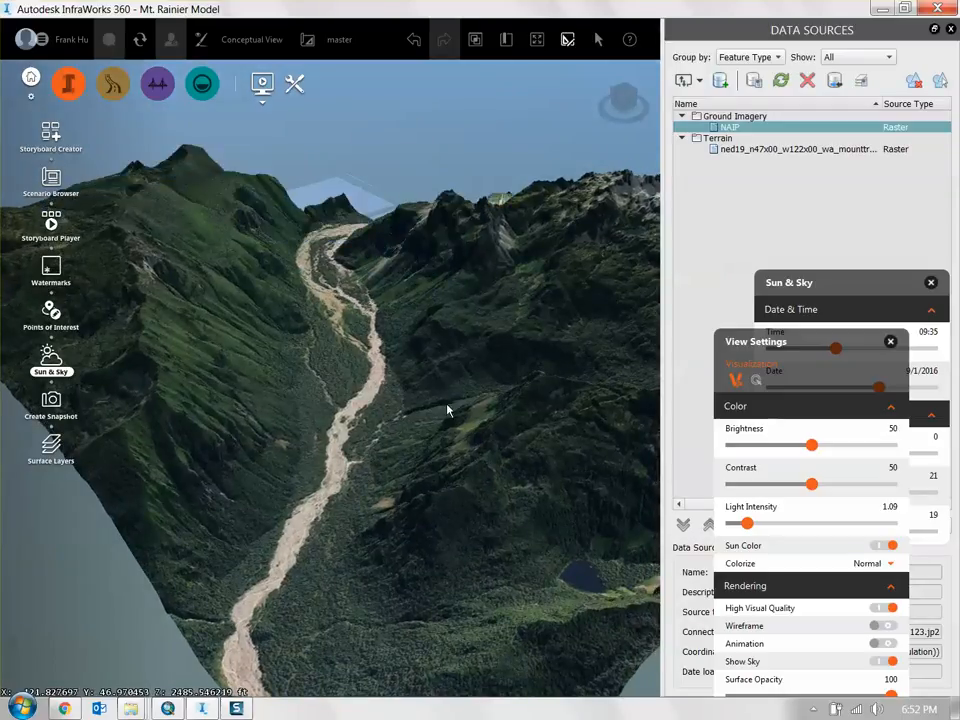
scroll(446, 411, up, 2)
scroll(444, 408, down, 3)
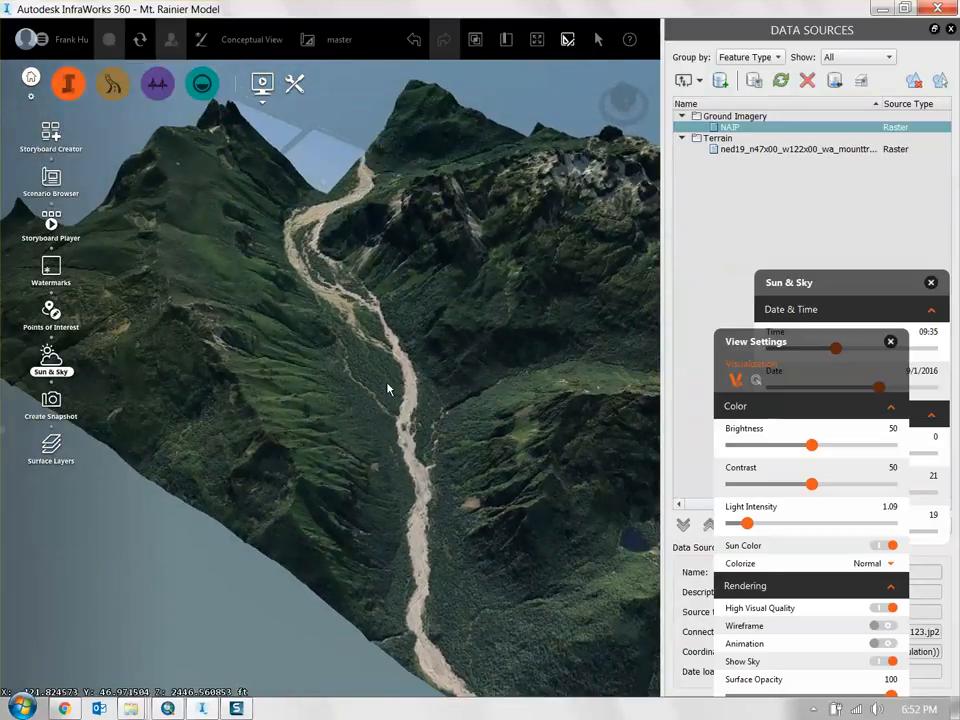
drag(388, 389, 445, 321)
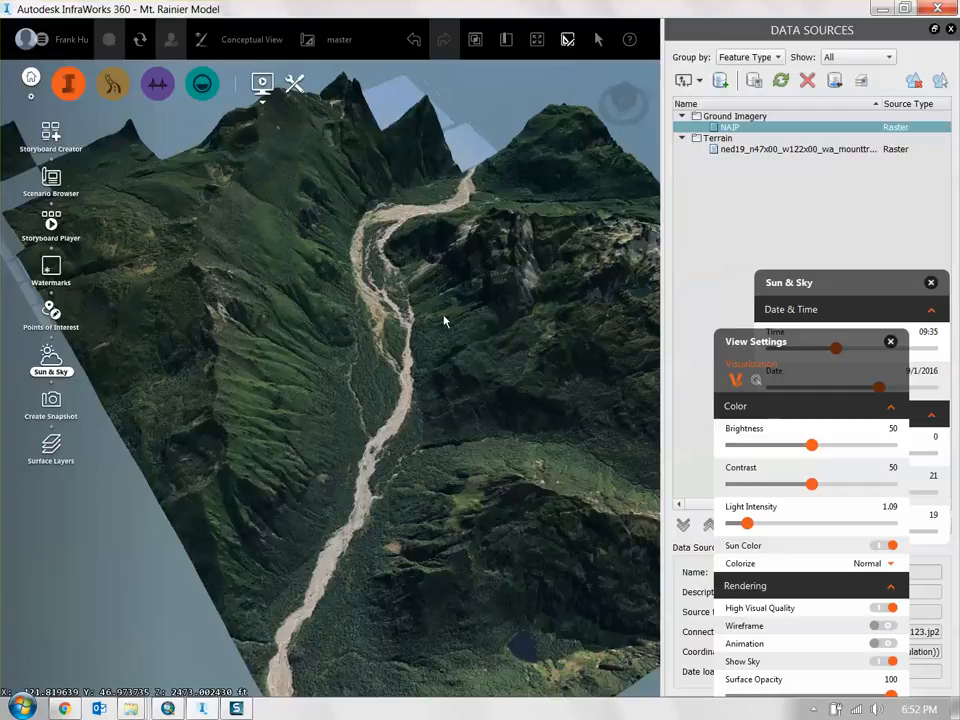
drag(407, 432, 403, 388)
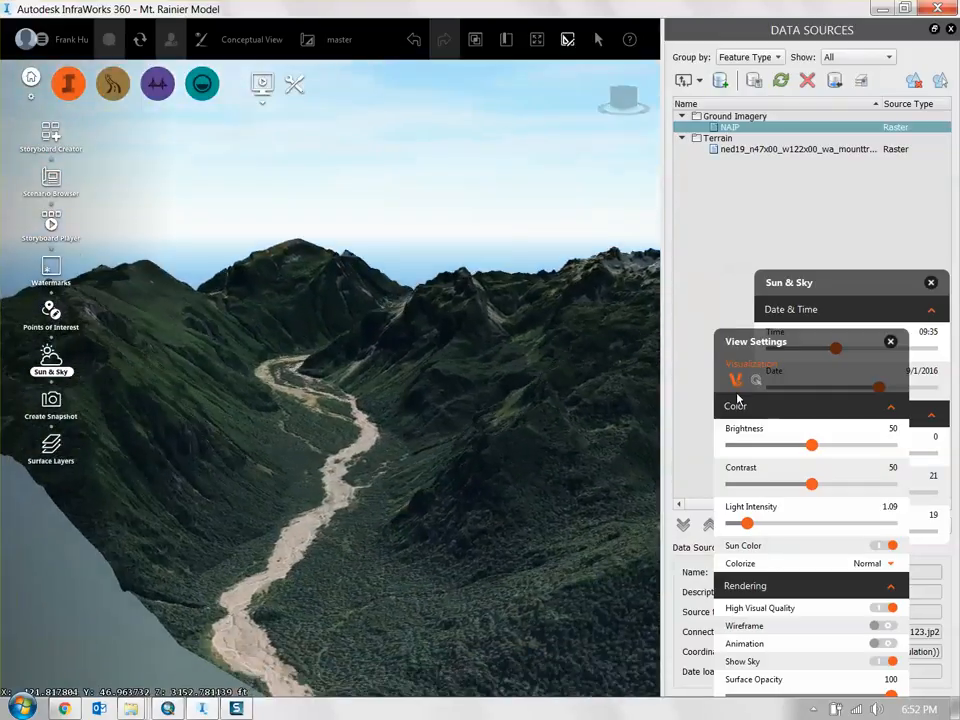
- Set the field of view to 74 and the time of day to 13:54, rearranging the settings panels to reach both
drag(793, 345, 728, 208)
click(876, 290)
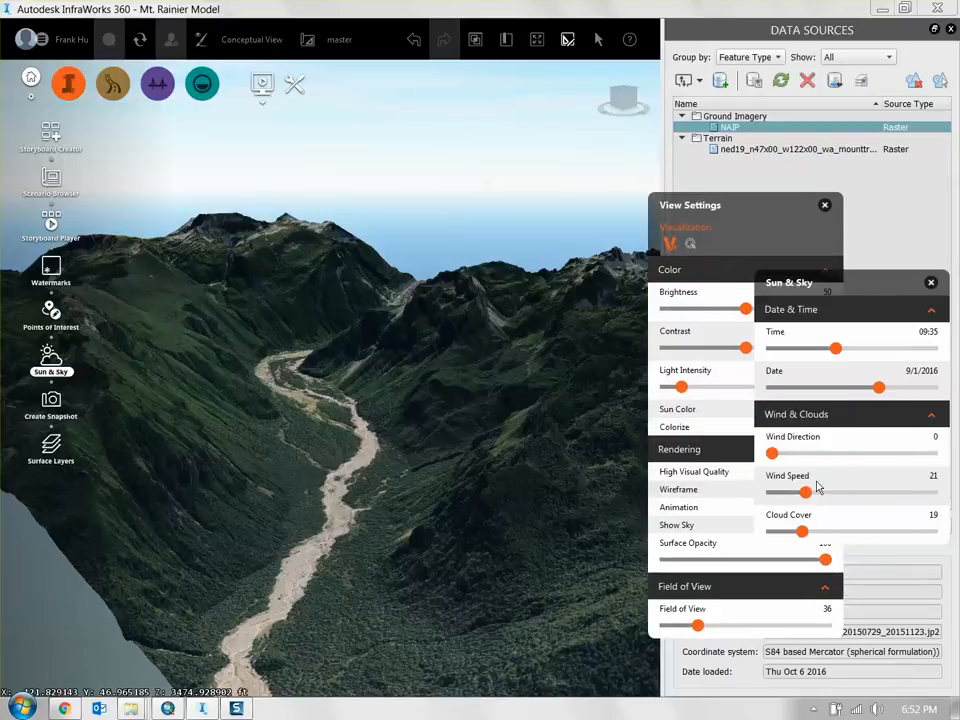
drag(700, 627, 760, 627)
scroll(447, 515, down, 3)
drag(444, 512, 448, 506)
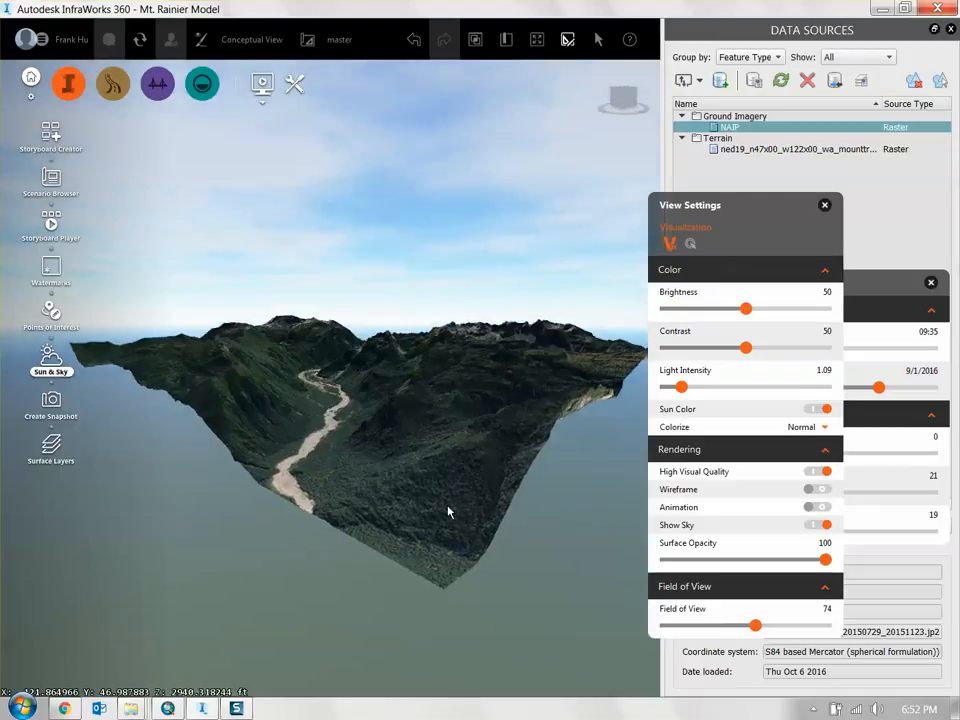
drag(873, 280, 869, 252)
drag(841, 327, 865, 327)
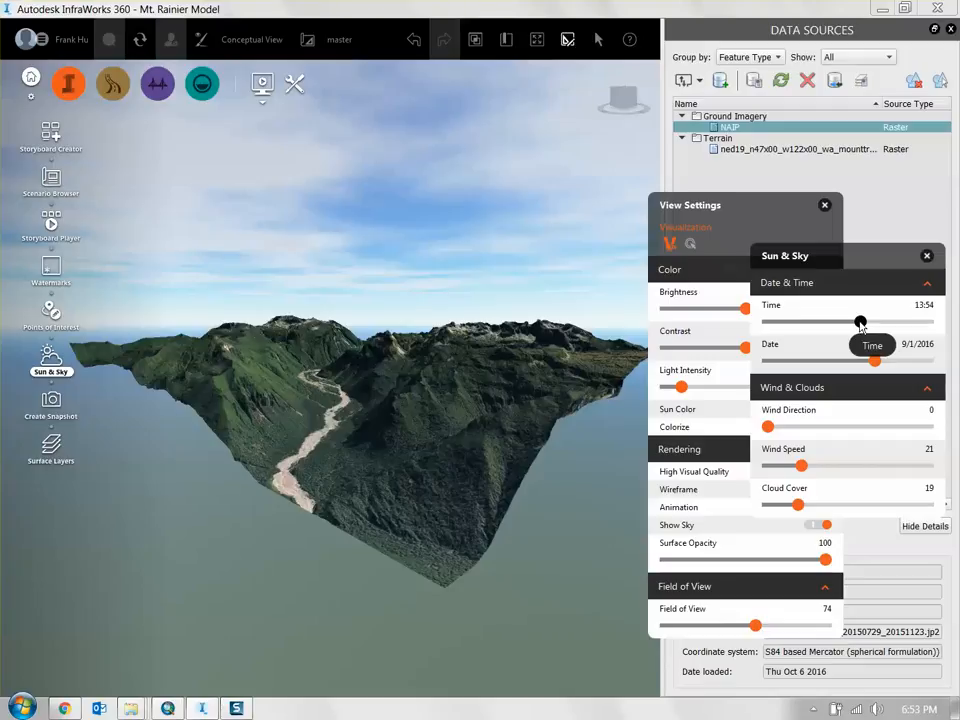
- Fly along the river valley to inspect the imagery-draped terrain up close under the new lighting
scroll(405, 358, down, 2)
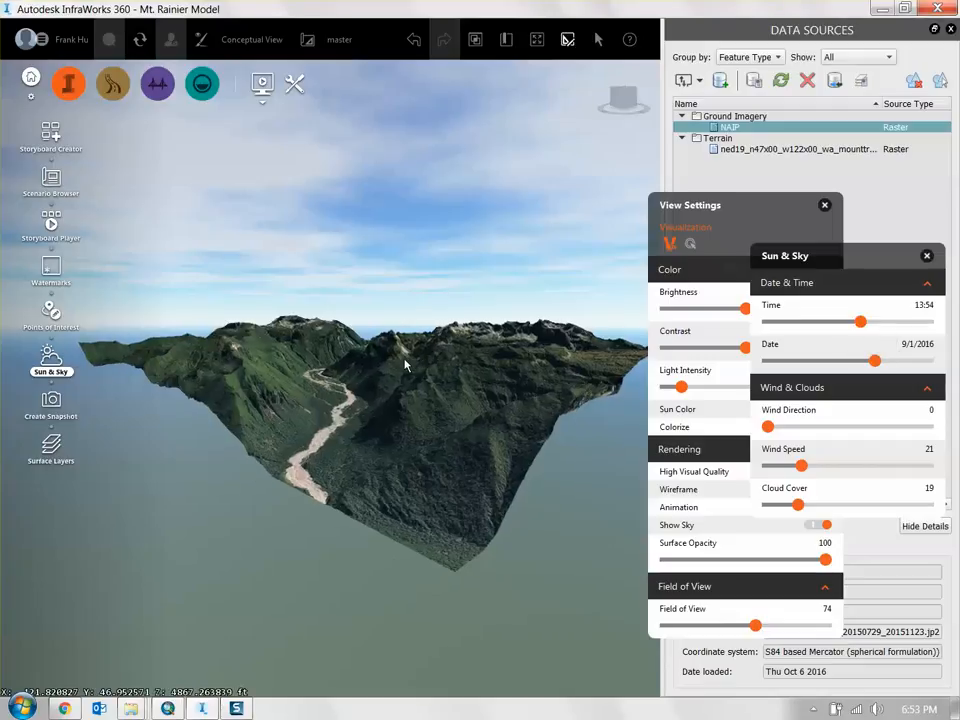
scroll(365, 440, up, 5)
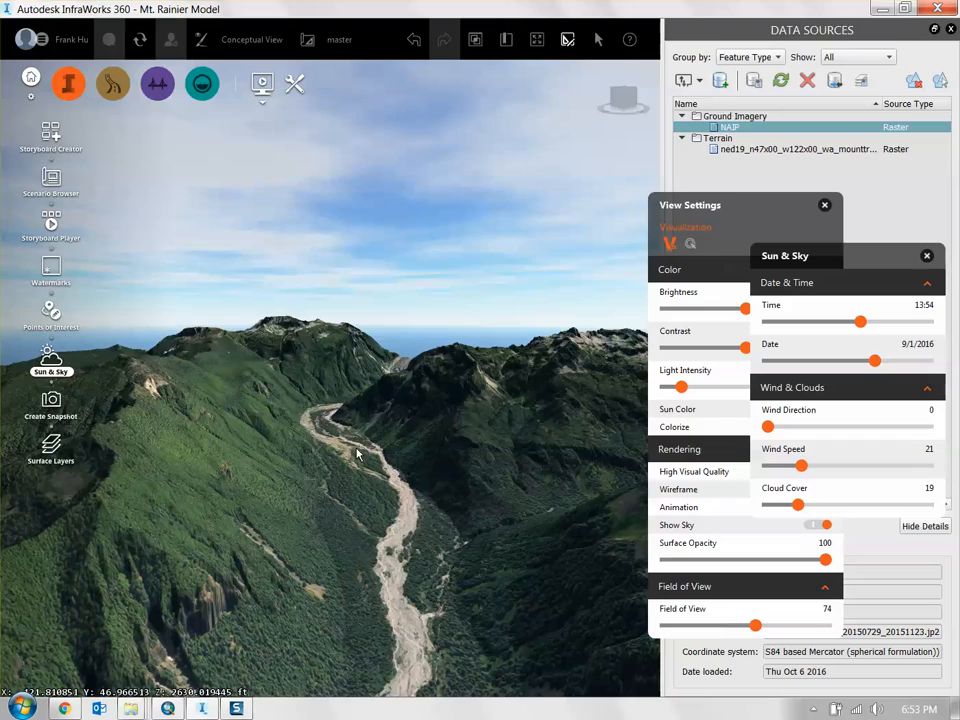
scroll(353, 451, up, 4)
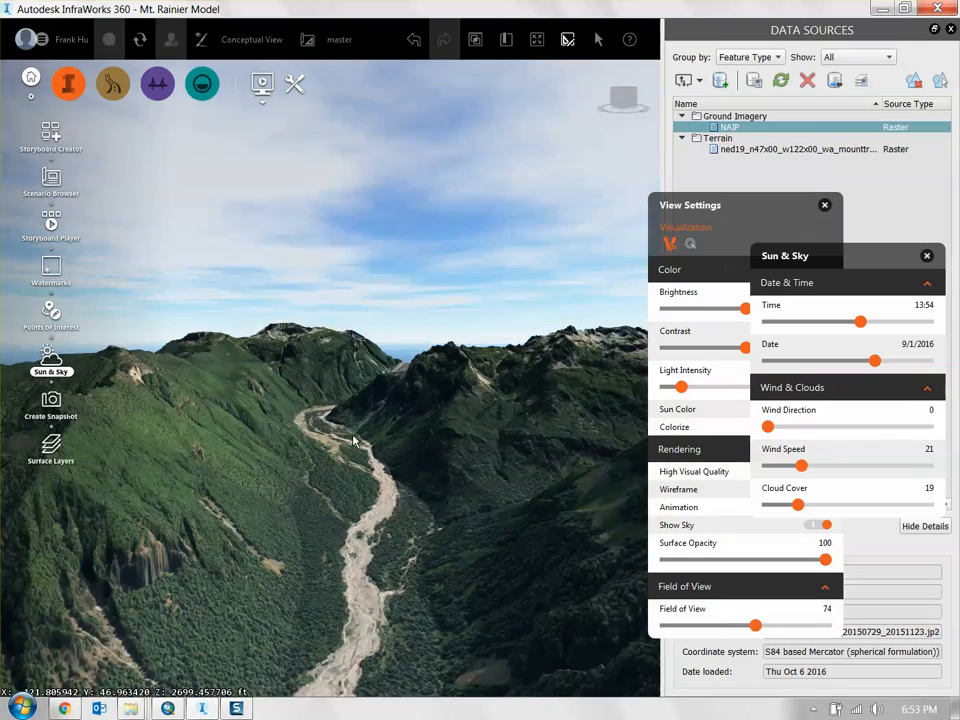
scroll(352, 437, up, 4)
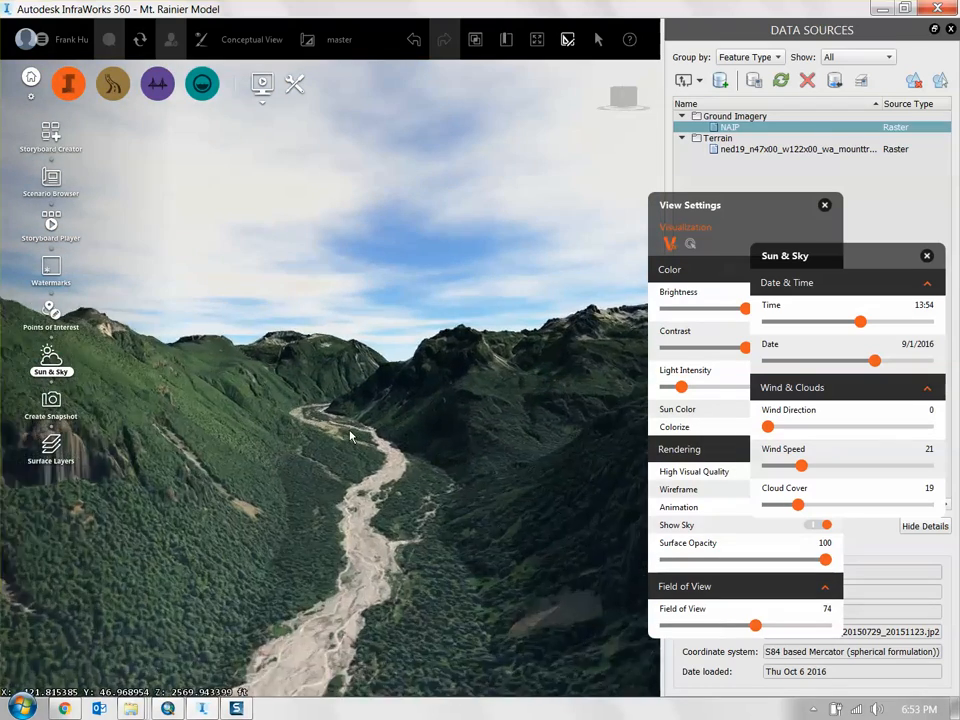
scroll(360, 440, up, 4)
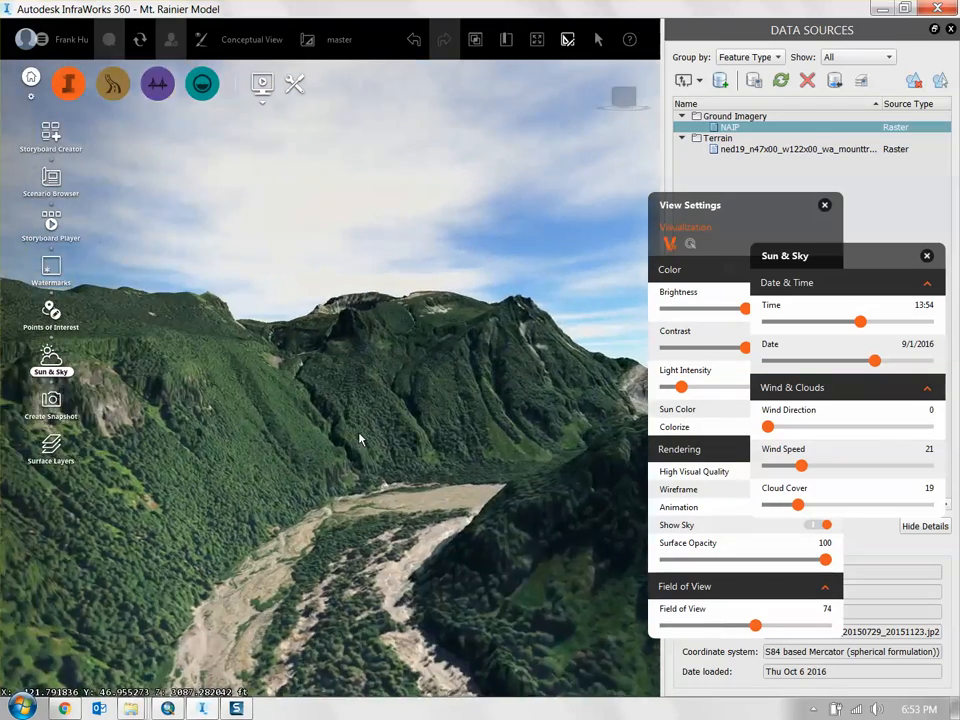
scroll(386, 418, up, 4)
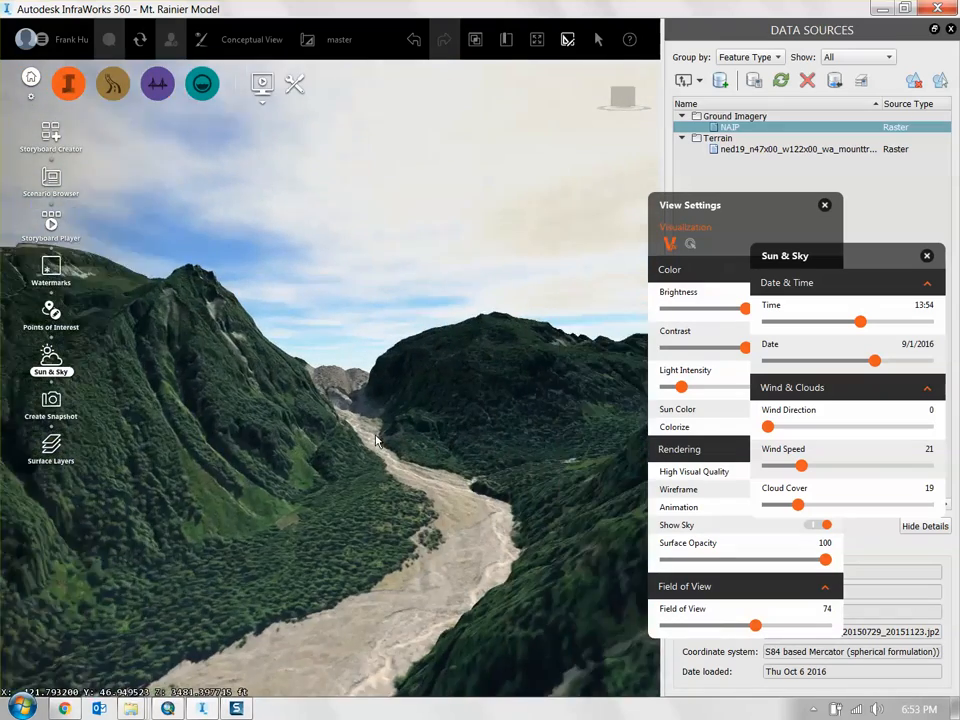
scroll(388, 416, up, 4)
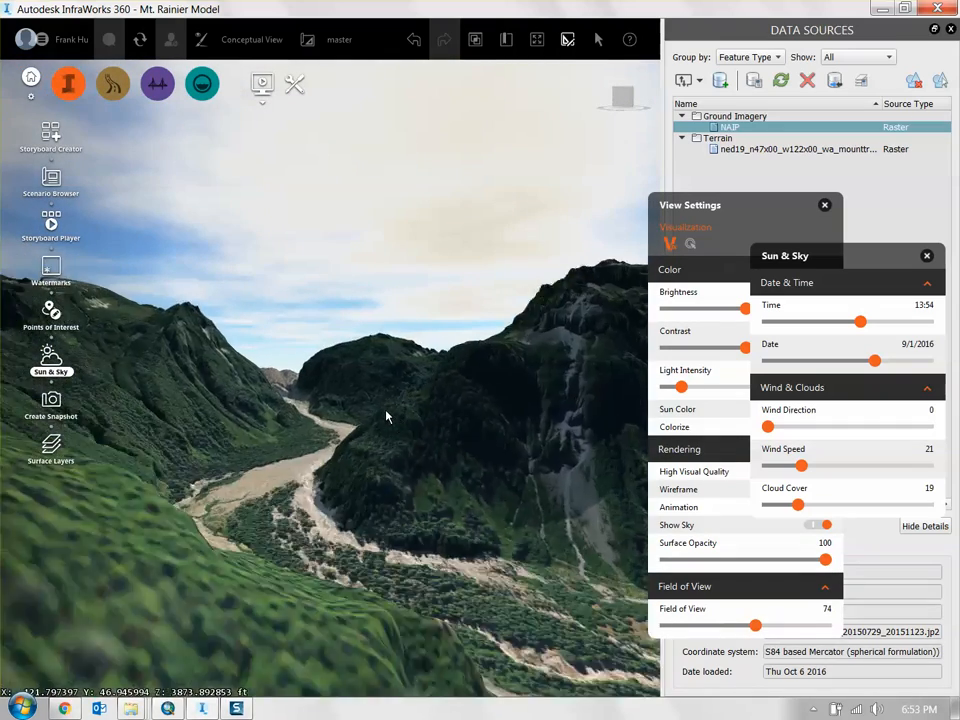
- Inspect the forested side valley up close and the full extent of the imagery-draped terrain from above
scroll(409, 411, up, 4)
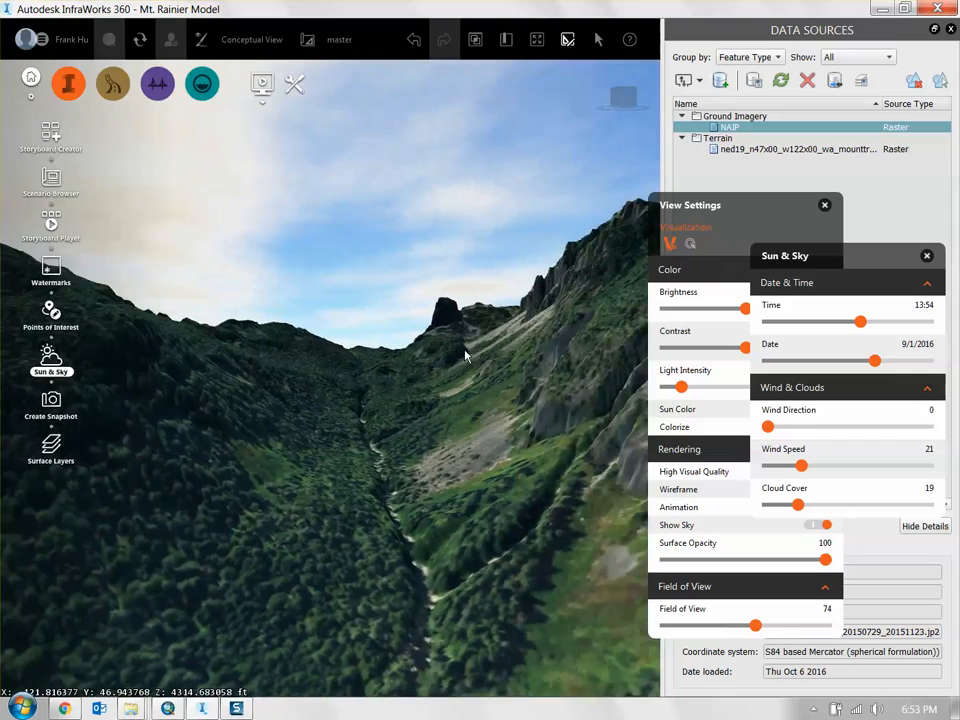
drag(463, 343, 386, 495)
scroll(438, 410, down, 3)
drag(438, 410, 313, 585)
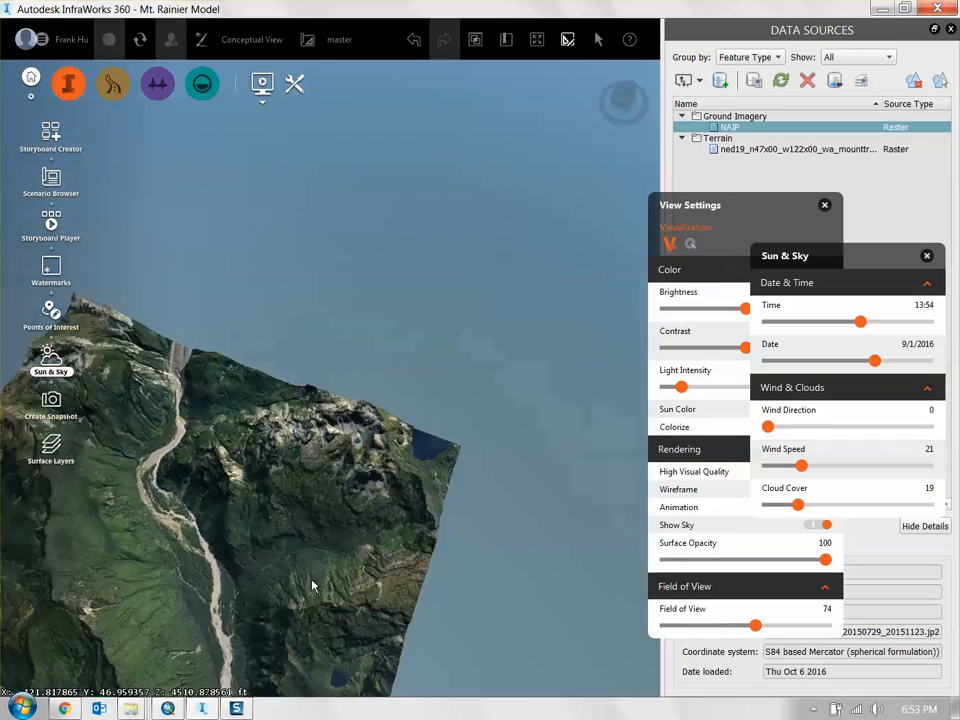
scroll(448, 330, down, 2)
drag(448, 330, 321, 347)
scroll(341, 409, up, 3)
scroll(348, 401, down, 1)
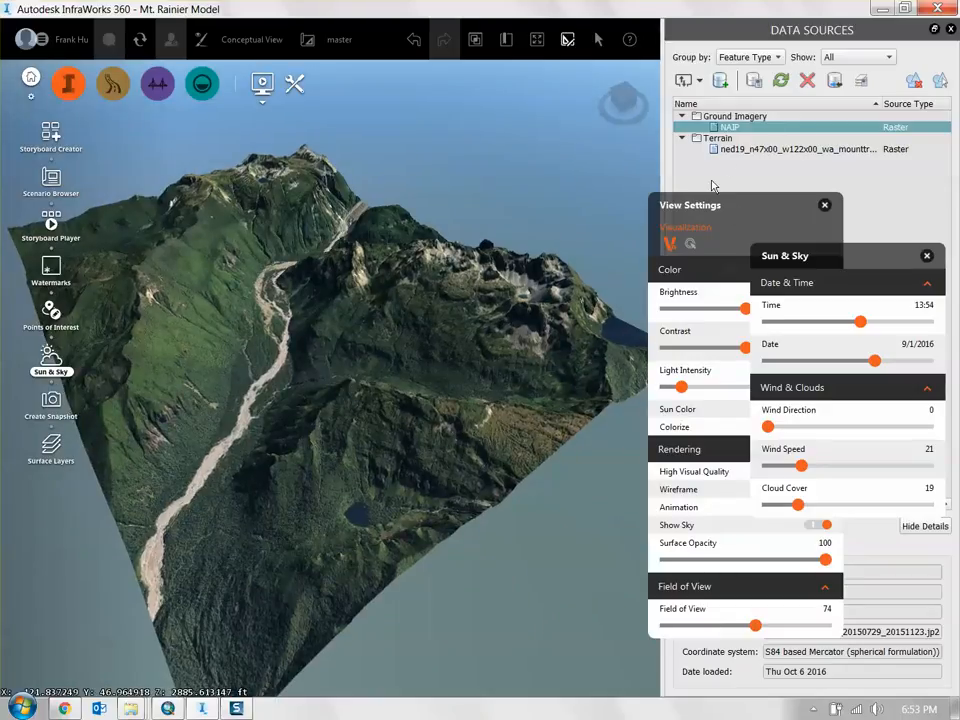
- Examine the lakes and rocky ridges near the terrain's edge up close and from above
drag(468, 383, 262, 382)
scroll(476, 500, up, 2)
scroll(478, 512, up, 1)
scroll(407, 409, up, 4)
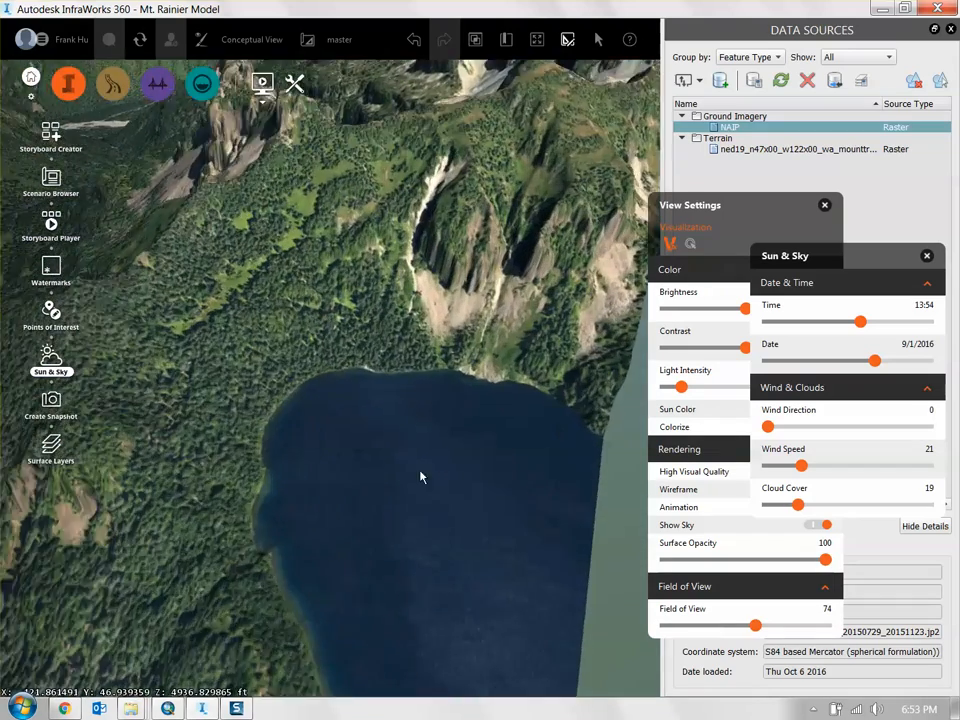
drag(420, 477, 528, 480)
drag(460, 345, 434, 391)
scroll(409, 354, up, 6)
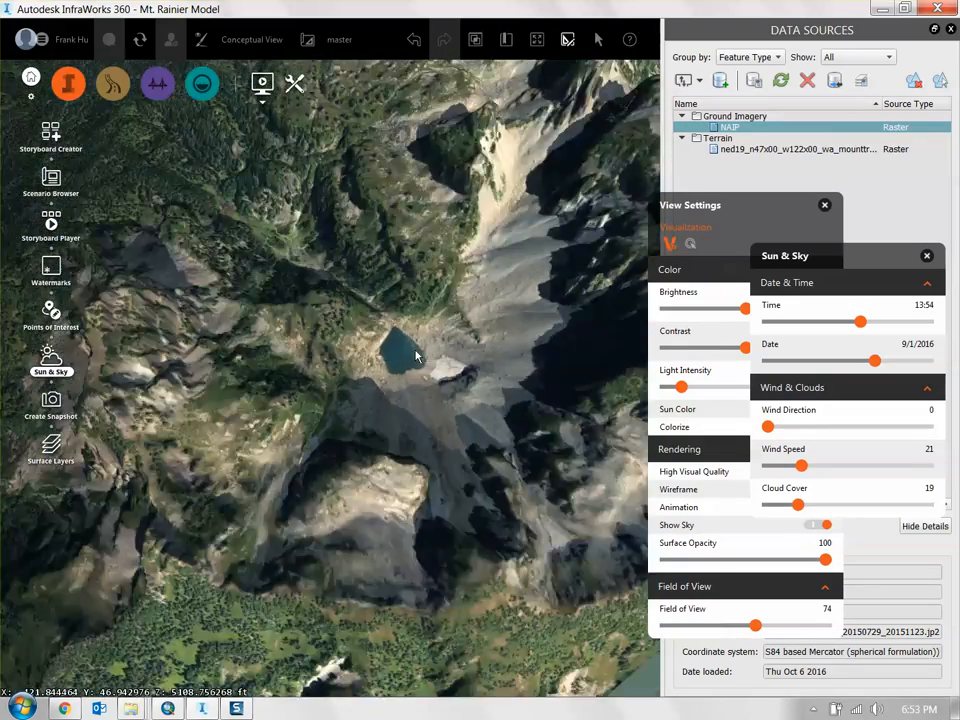
drag(415, 350, 558, 397)
drag(270, 383, 369, 401)
scroll(369, 407, down, 8)
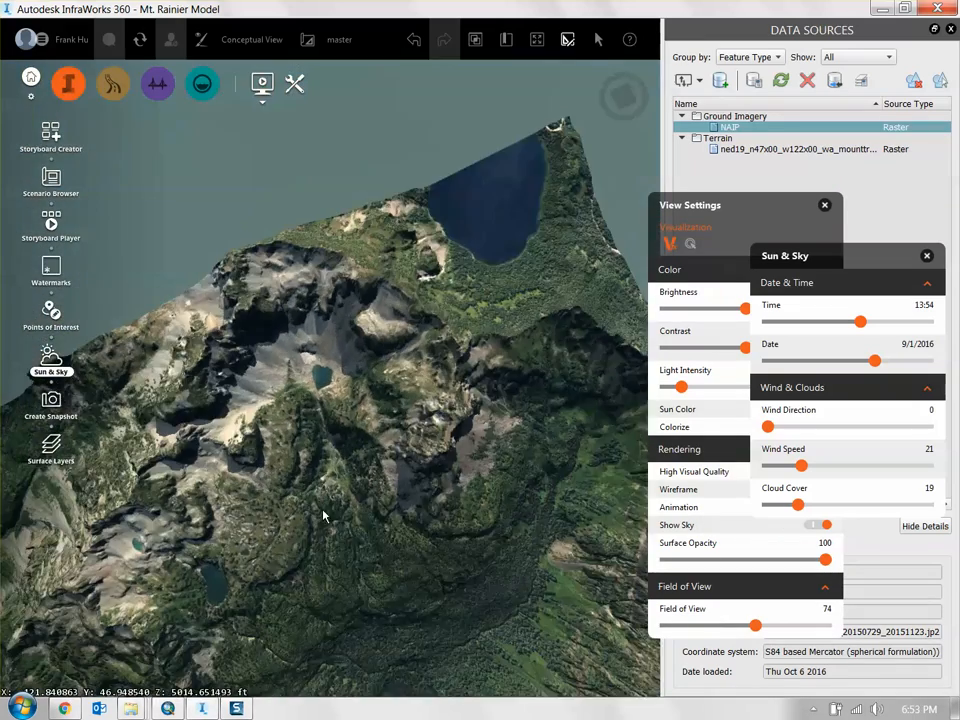
drag(323, 516, 557, 300)
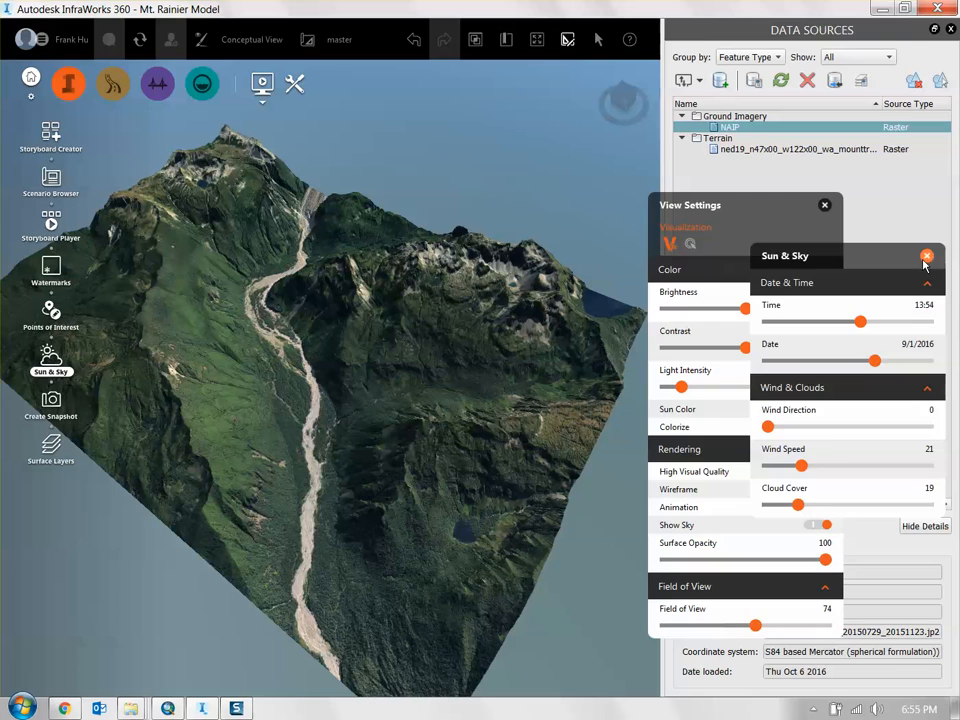
- Close the Sun & Sky and View Settings panels
click(926, 258)
click(825, 206)
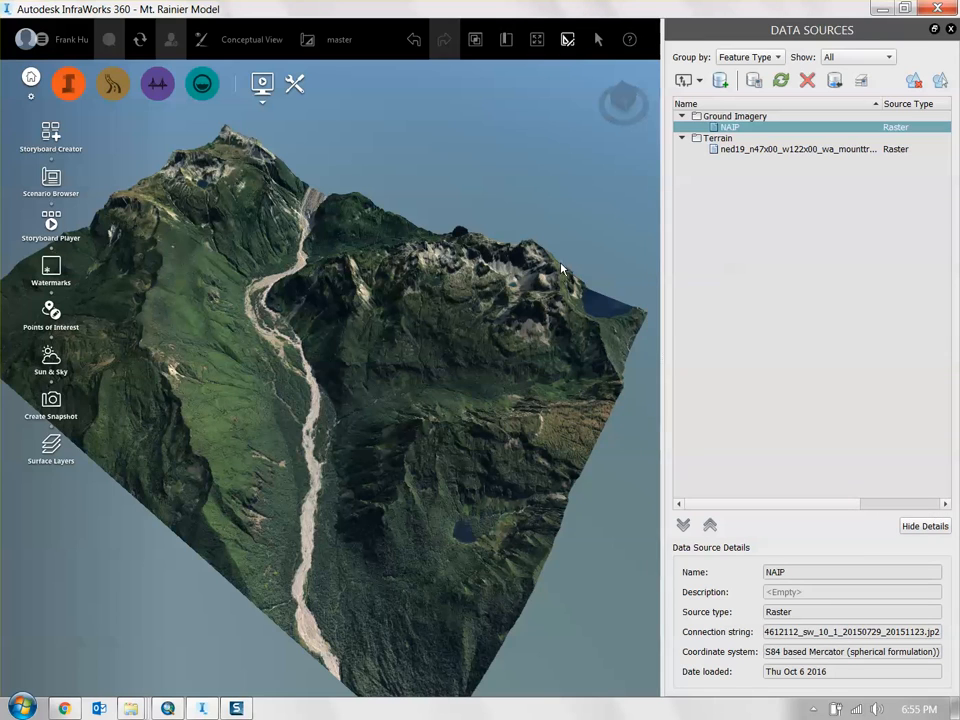
- Review the natural-color terrain around the river valley from several angles and distances
drag(373, 440, 309, 420)
drag(436, 472, 363, 389)
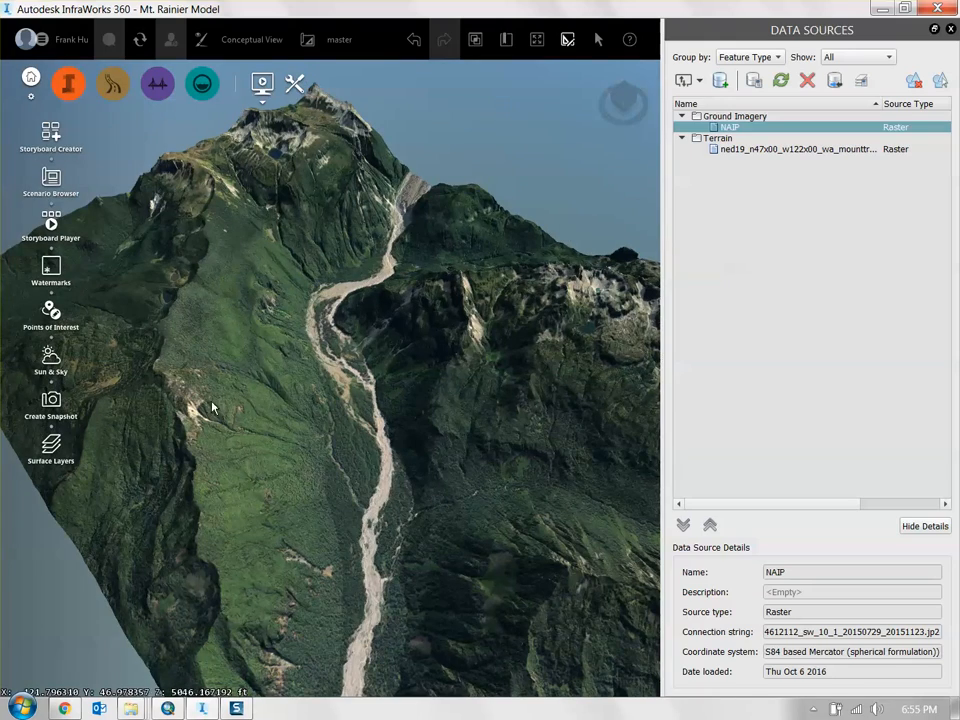
drag(431, 440, 296, 459)
drag(343, 518, 341, 477)
drag(490, 403, 416, 369)
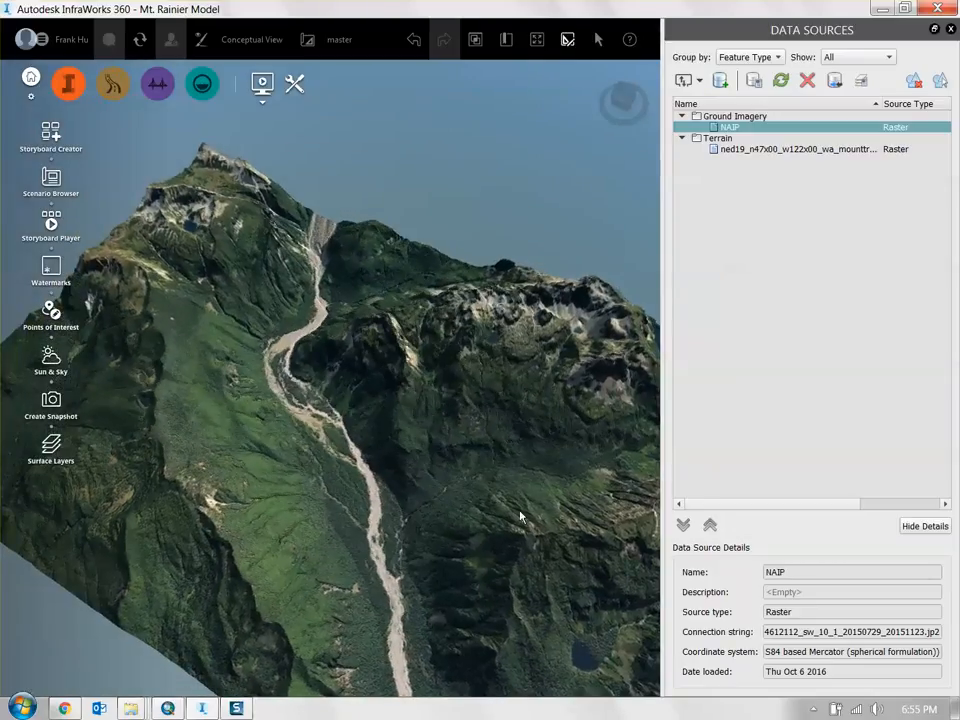
middle_drag(467, 391, 421, 333)
middle_drag(402, 396, 474, 412)
drag(473, 412, 478, 480)
middle_drag(492, 467, 422, 461)
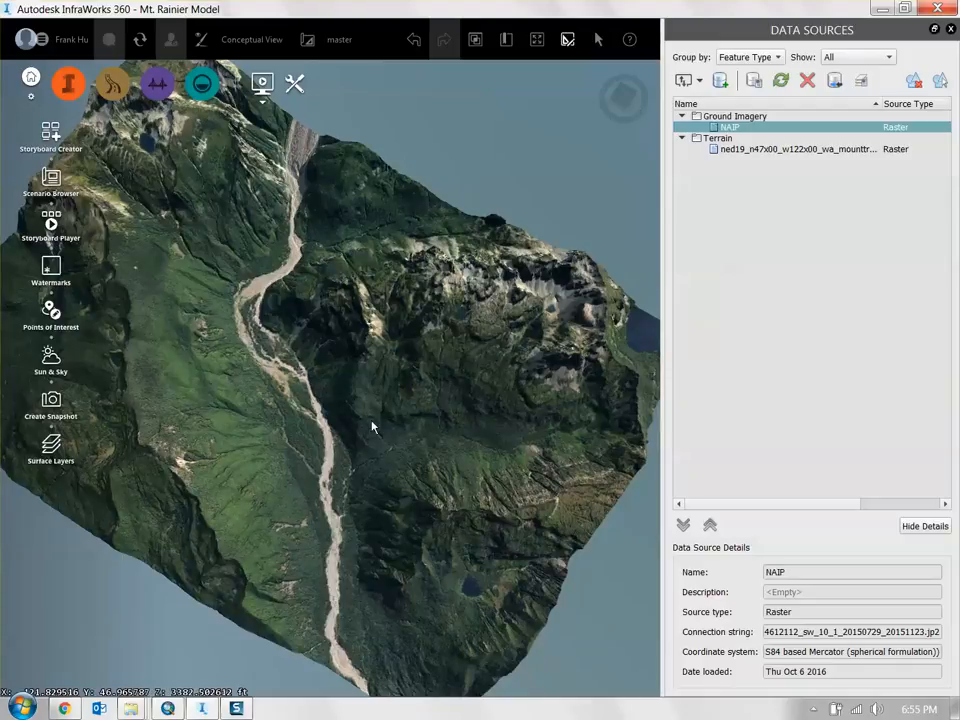
drag(352, 405, 384, 400)
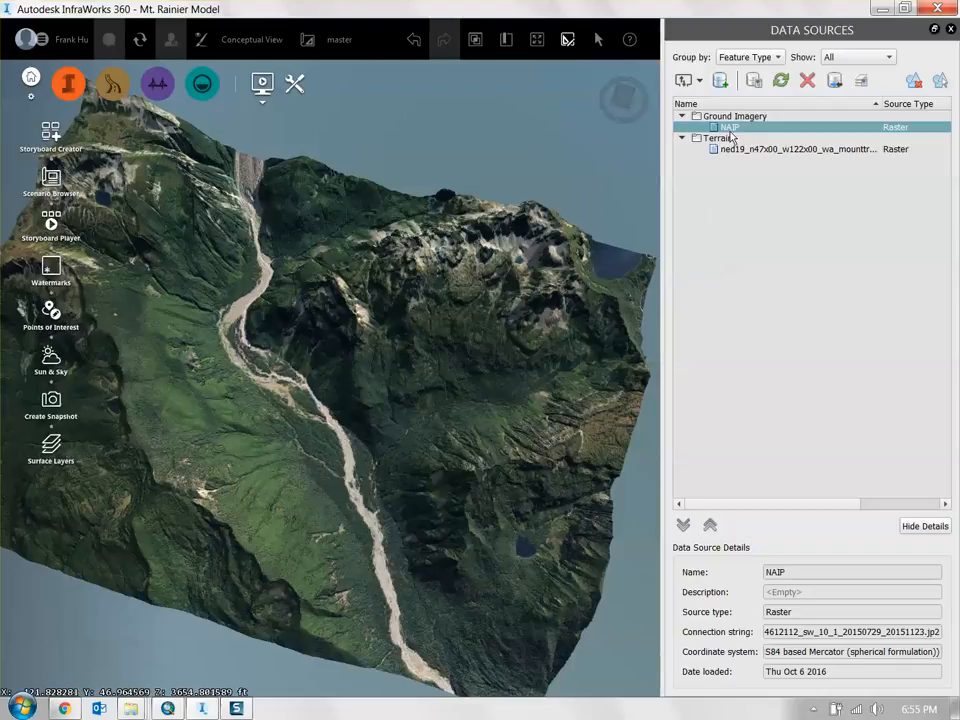
- Map the NAIP raster's red channel to band #4, green to band #1 and blue to band #2, and refresh the model
double_click(731, 128)
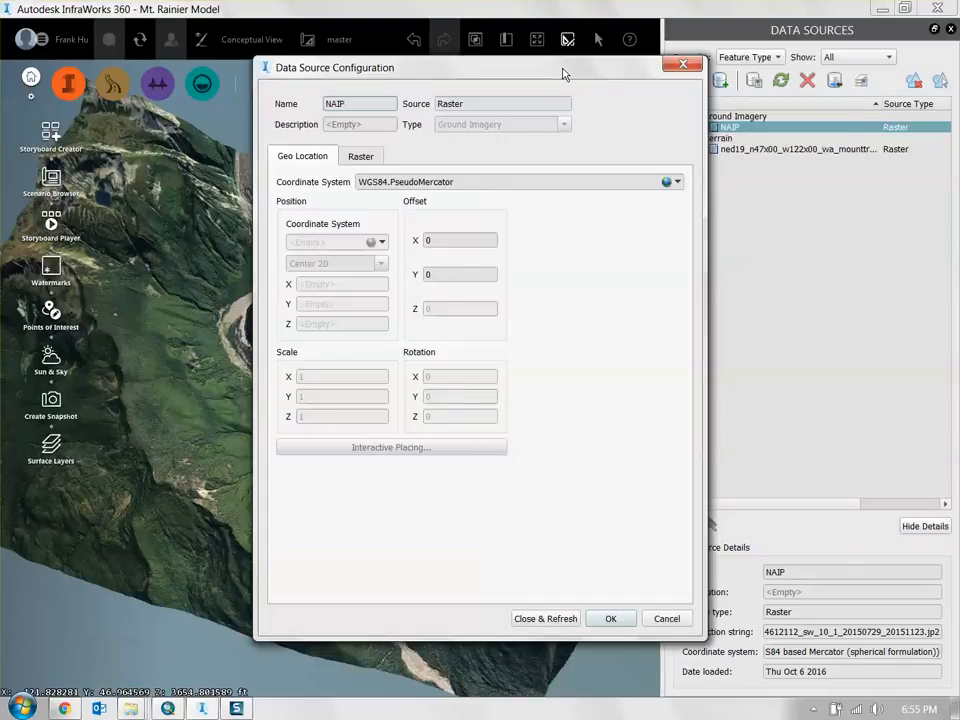
mouse_move(563, 75)
mouse_down()
mouse_move(568, 105)
mouse_move(564, 96)
mouse_up()
click(366, 177)
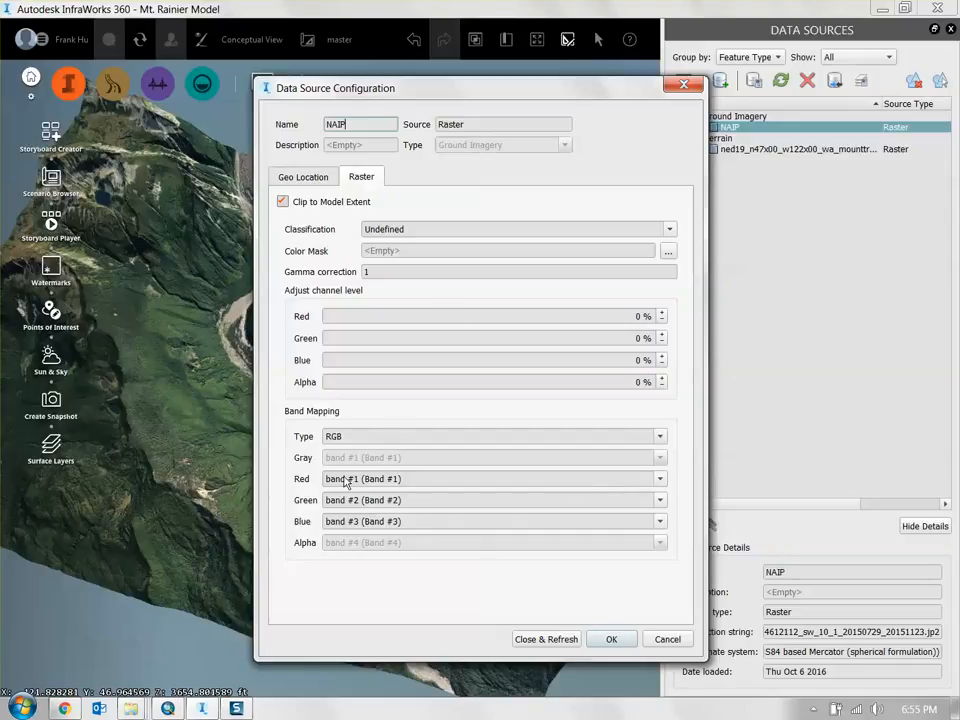
click(659, 480)
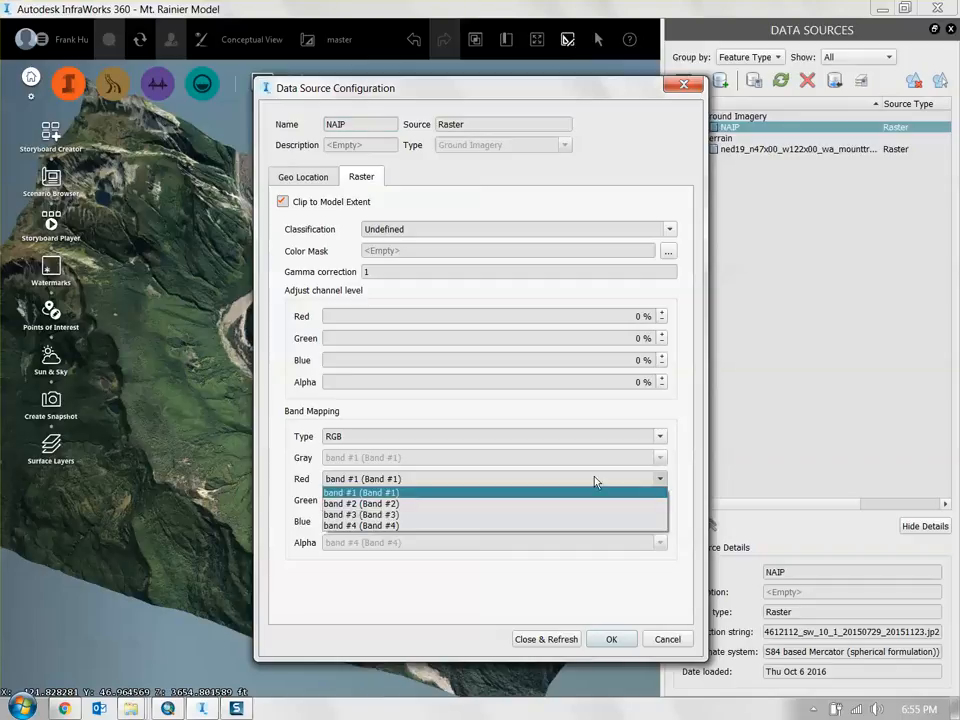
click(373, 526)
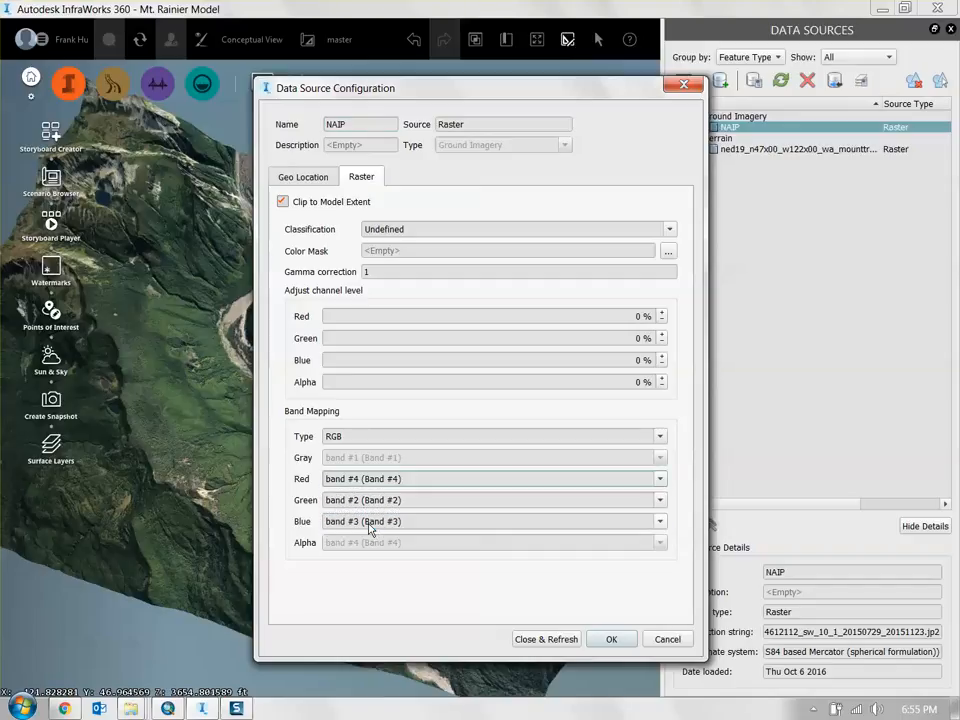
click(659, 500)
click(422, 515)
click(660, 522)
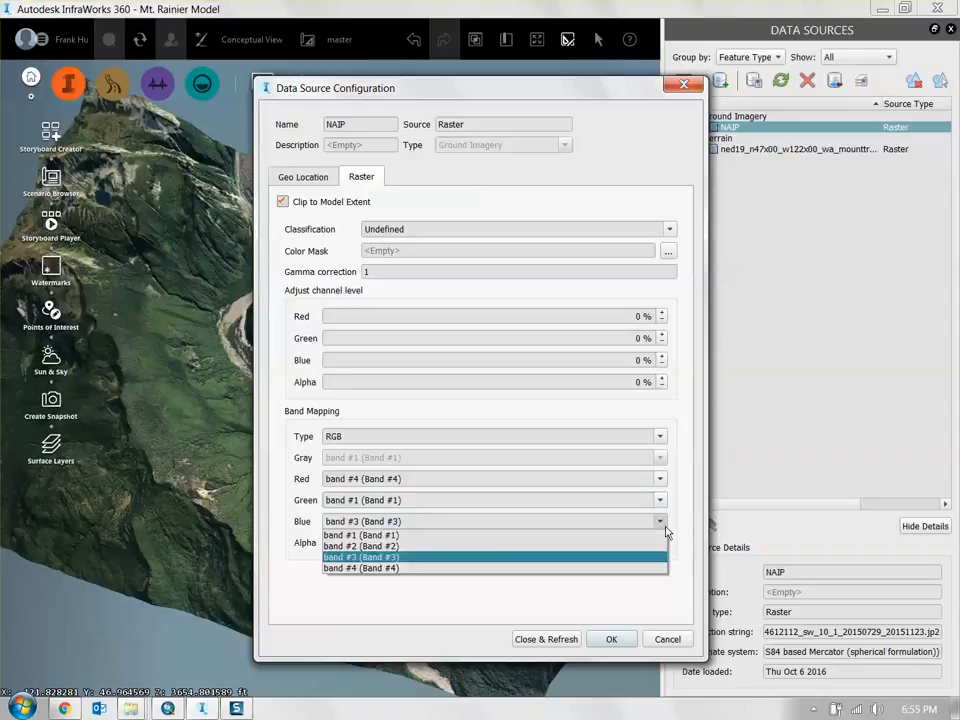
click(362, 546)
click(558, 638)
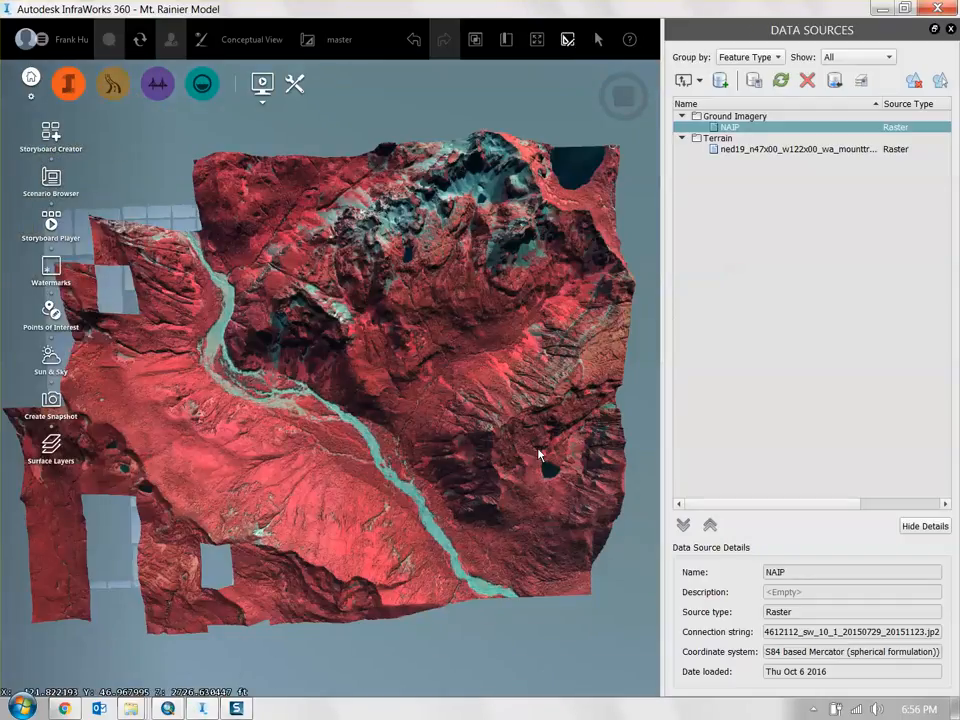
- Examine the false-color NAIP imagery along the river and over the whole mountain from opposite sides
right_drag(493, 415, 526, 413)
scroll(526, 418, up, 1)
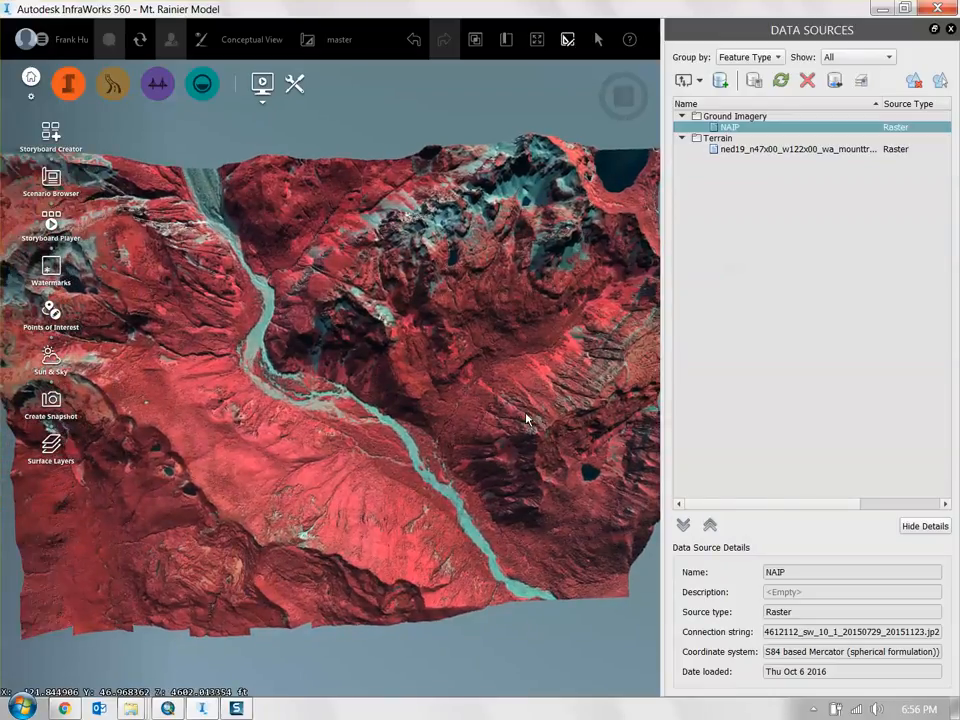
scroll(362, 402, down, 1)
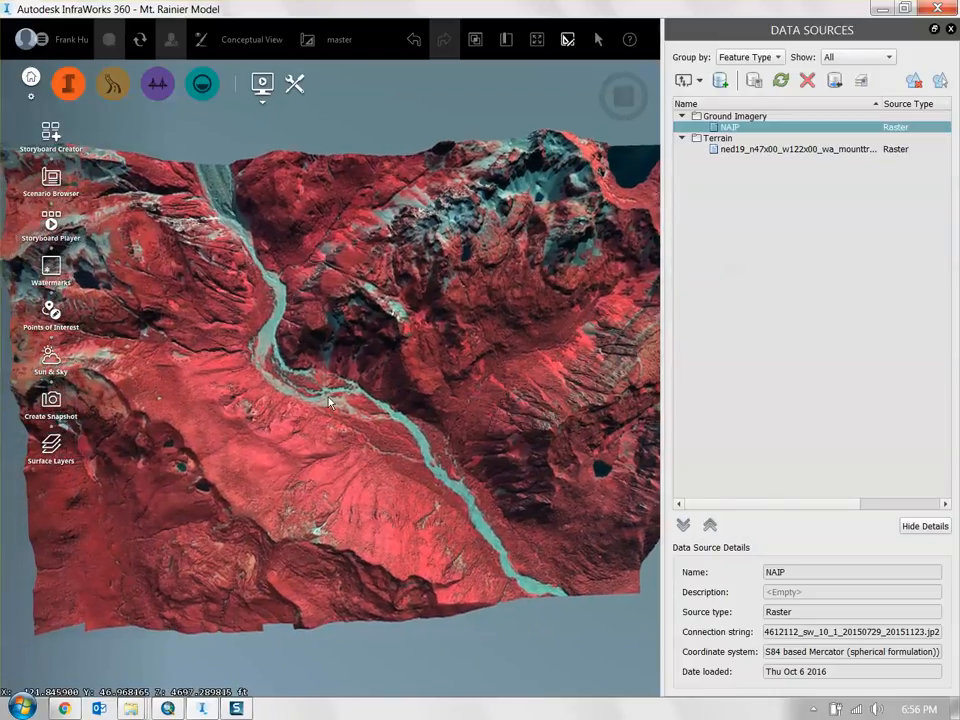
scroll(317, 452, up, 5)
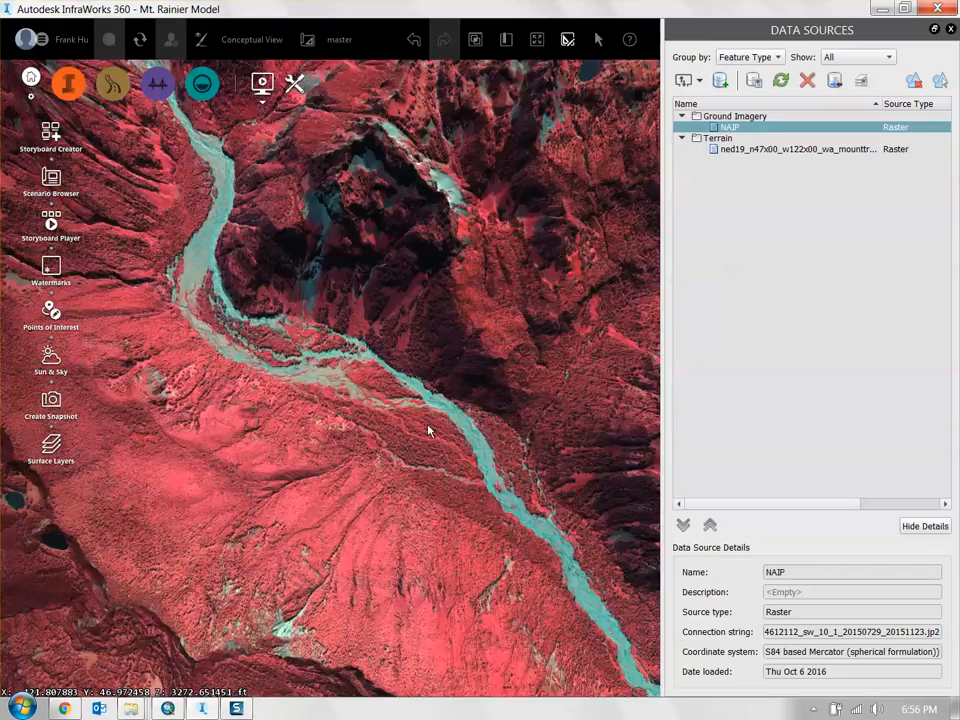
middle_drag(428, 430, 382, 481)
scroll(401, 478, down, 3)
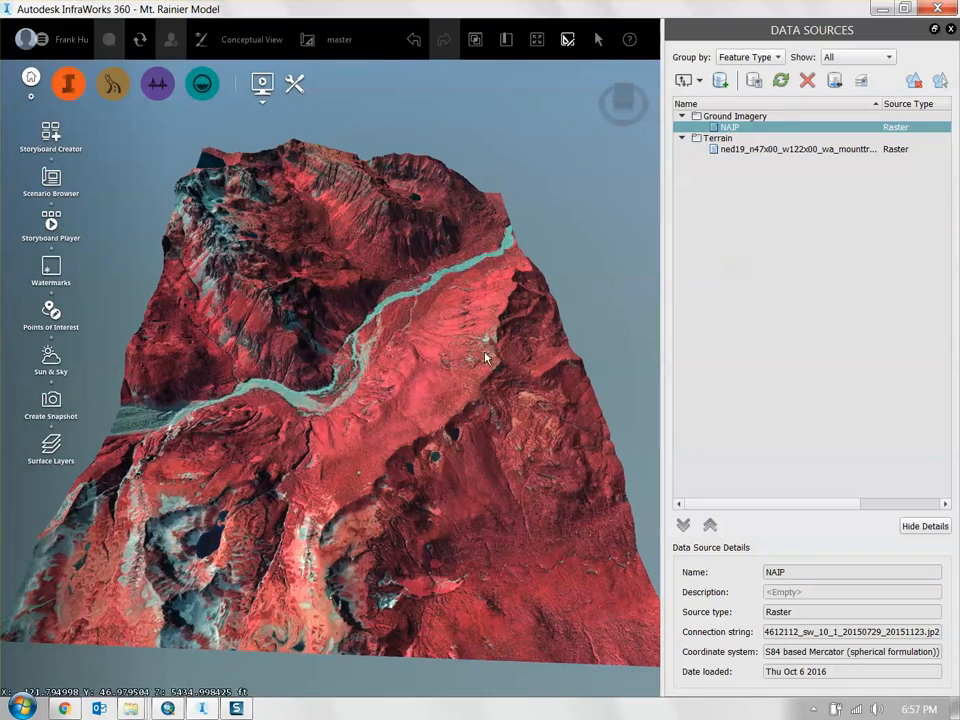
middle_drag(485, 357, 478, 346)
drag(477, 357, 480, 382)
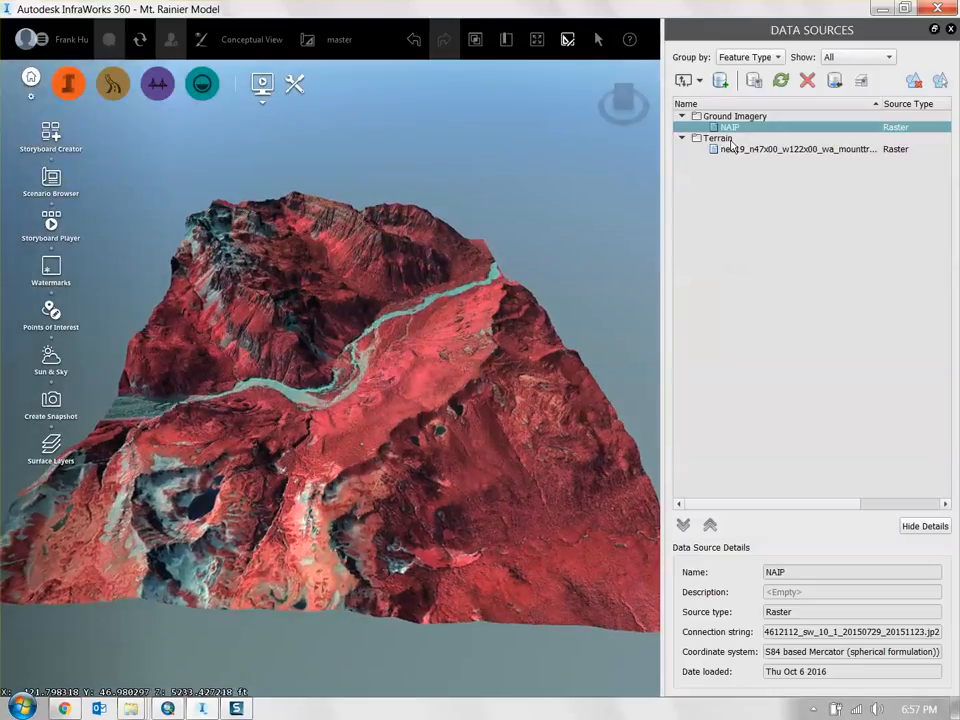
click(747, 152)
click(729, 126)
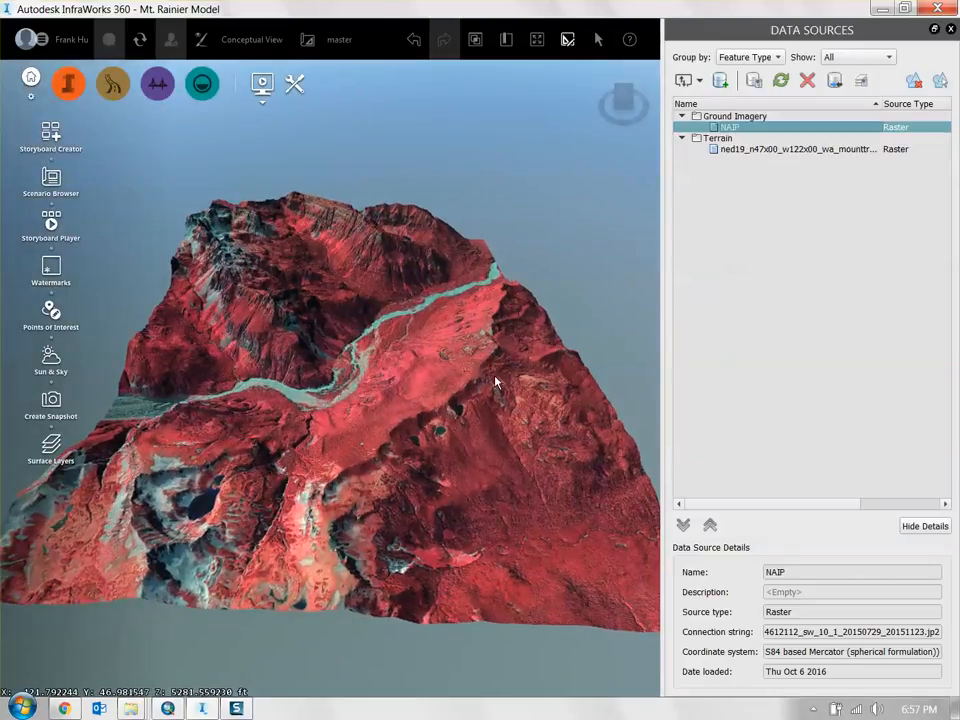